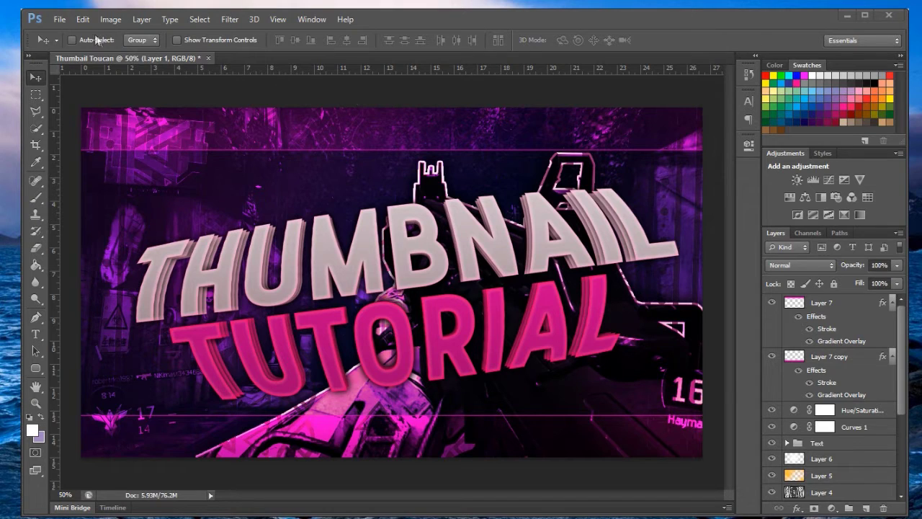
- Create a new document named Thumbnail Tutorial, 1920 pixels wide and 1080 pixels high
click(63, 22)
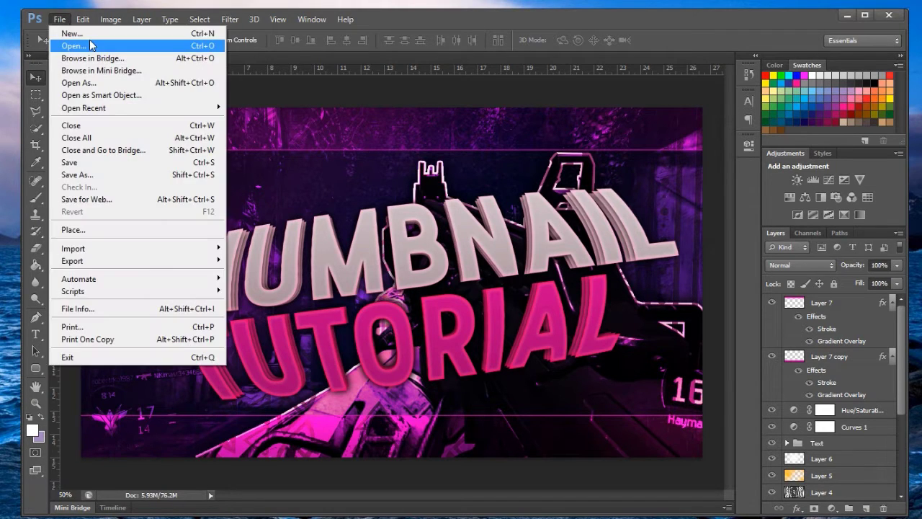
click(94, 41)
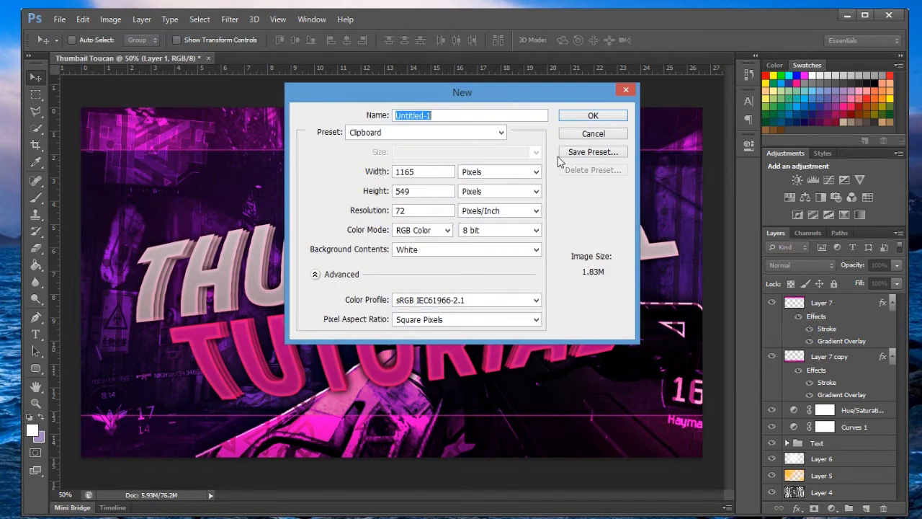
text(Thumbnail Tutorial)
key(Tab)
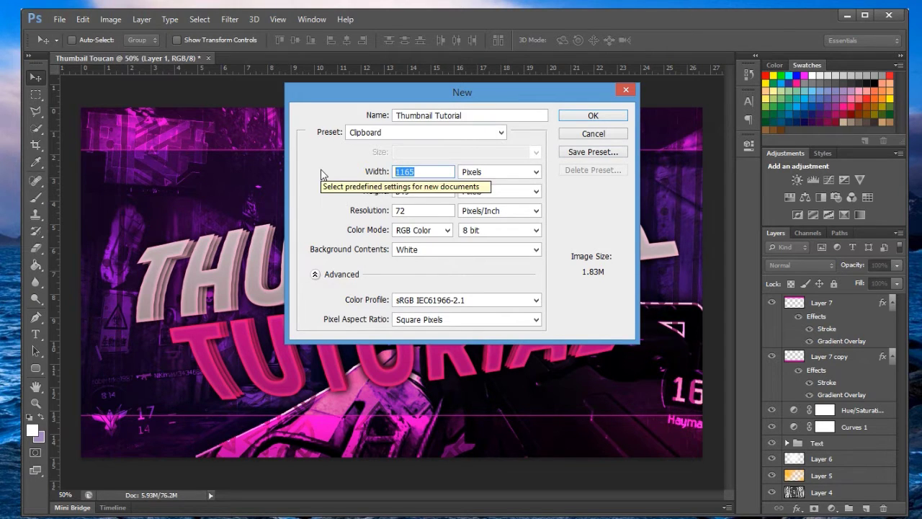
text(1920)
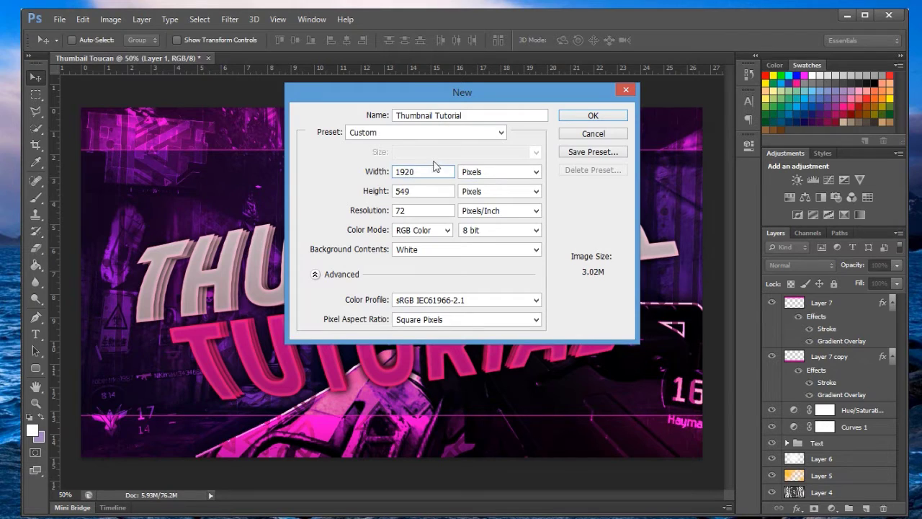
key(Tab)
text(1080)
click(584, 117)
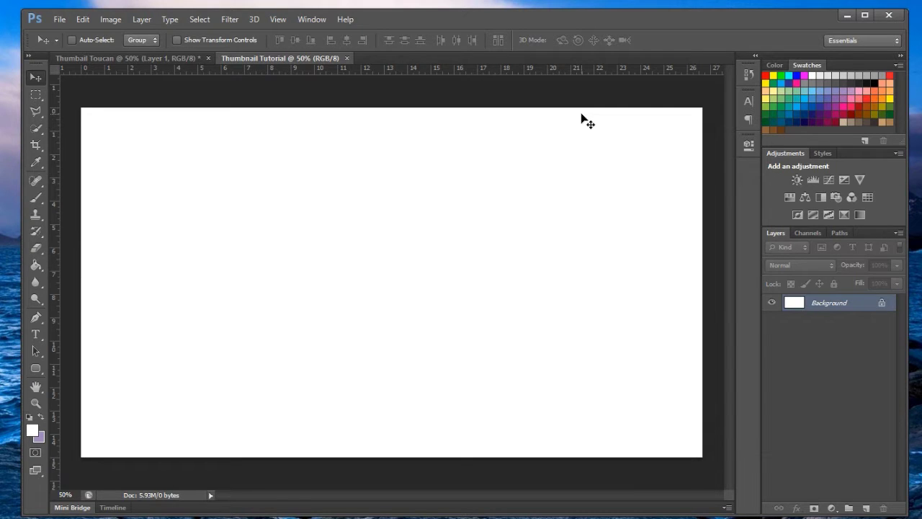
- Place the gameplay screenshot and the tribal pattern image from the Thumbnail Design - Toucan folder, then hide the pattern layer
key(alt+Tab)
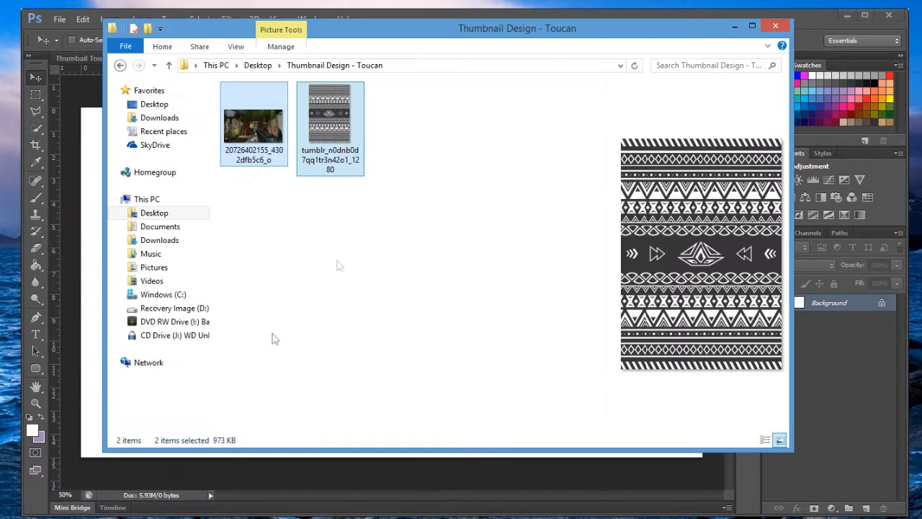
drag(265, 167, 98, 269)
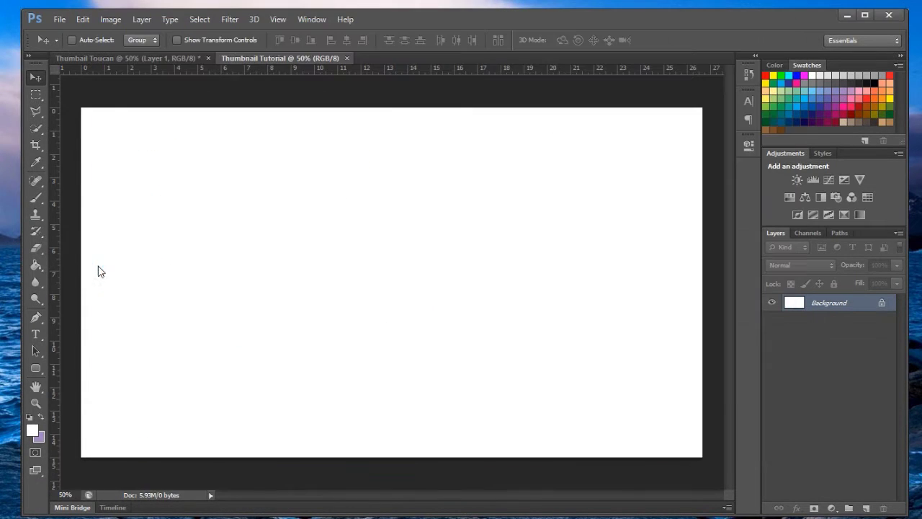
key(Return)
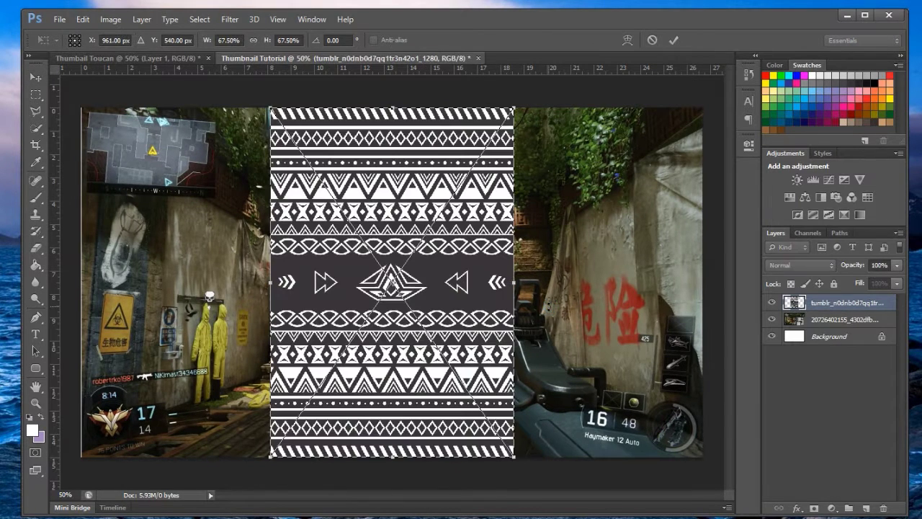
key(Return)
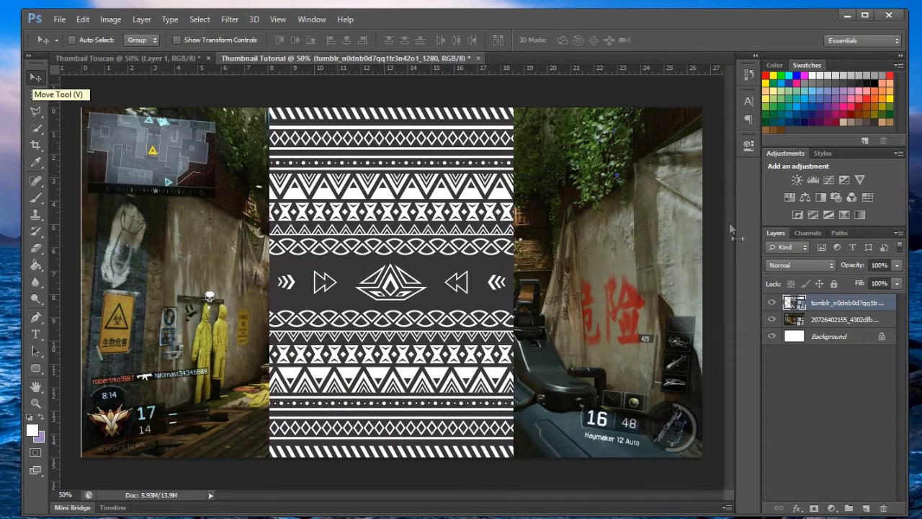
click(773, 302)
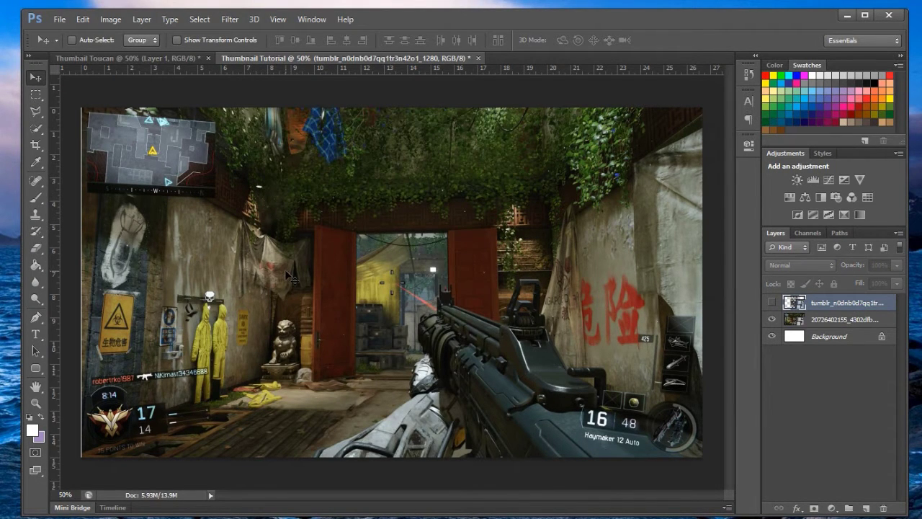
- On the gameplay screenshot layer, start a Pen path below the image's lower edge and trace the white armoured forearm up to the wrist
click(840, 328)
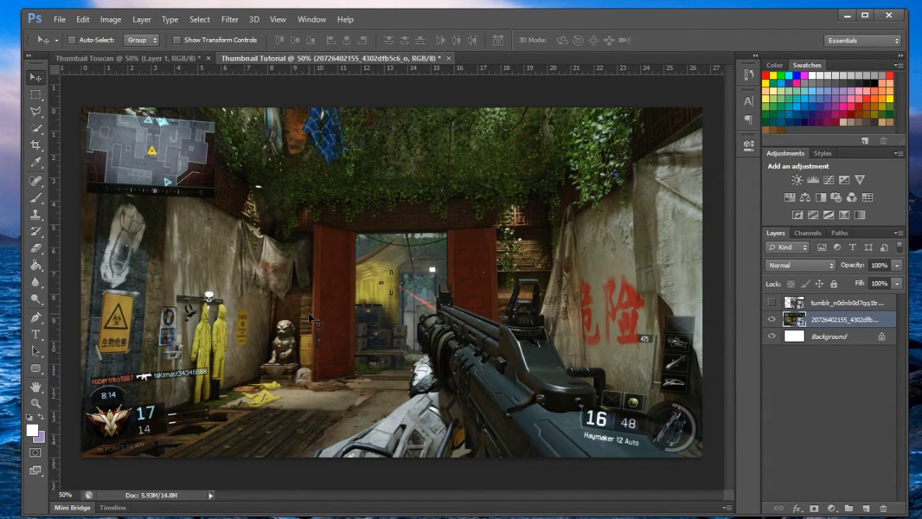
click(35, 316)
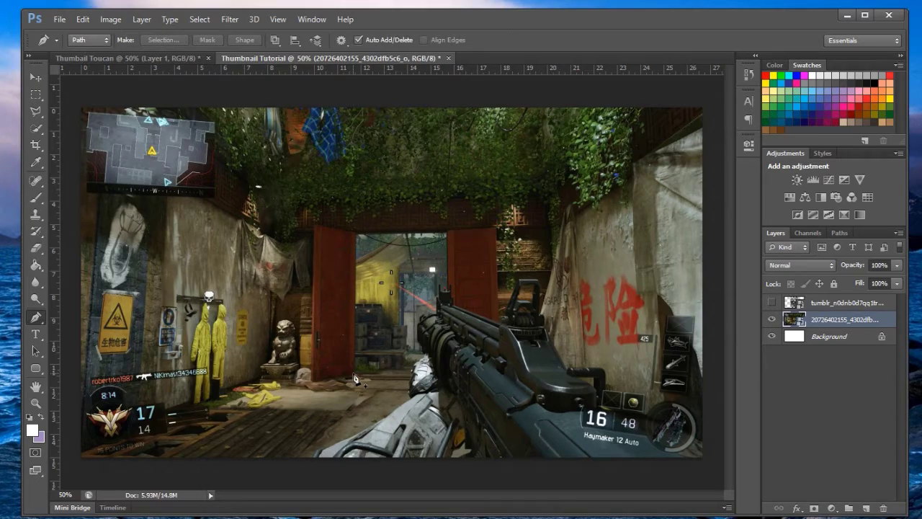
key(c)
key(ctrl+plus)
key(ctrl+plus)
key(ctrl+plus)
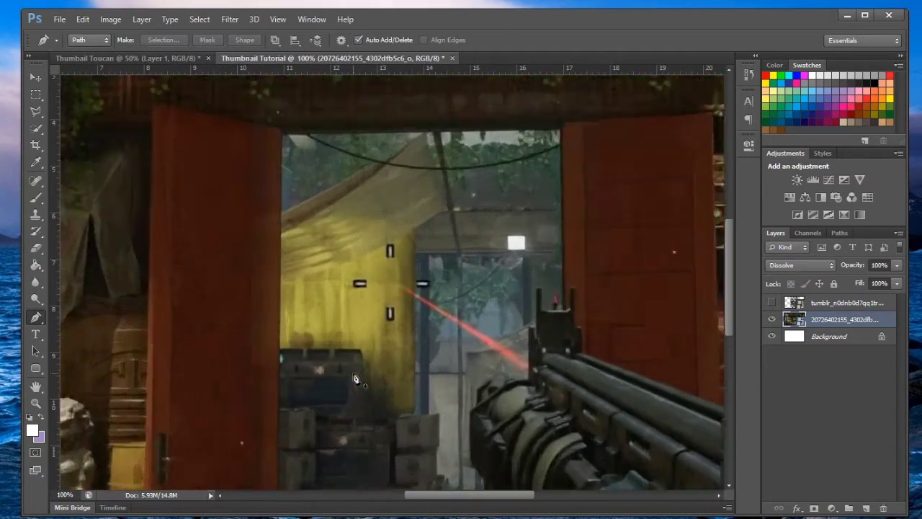
key(ctrl+minus)
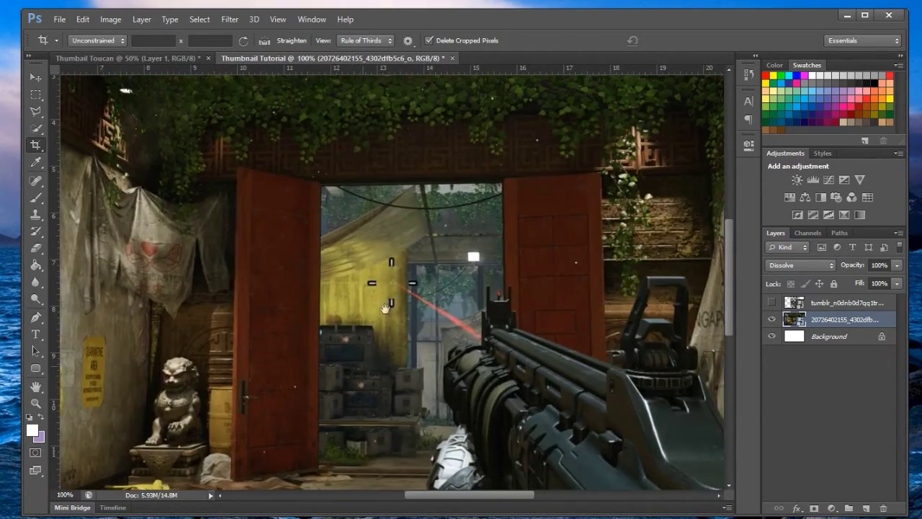
drag(357, 380, 470, 116)
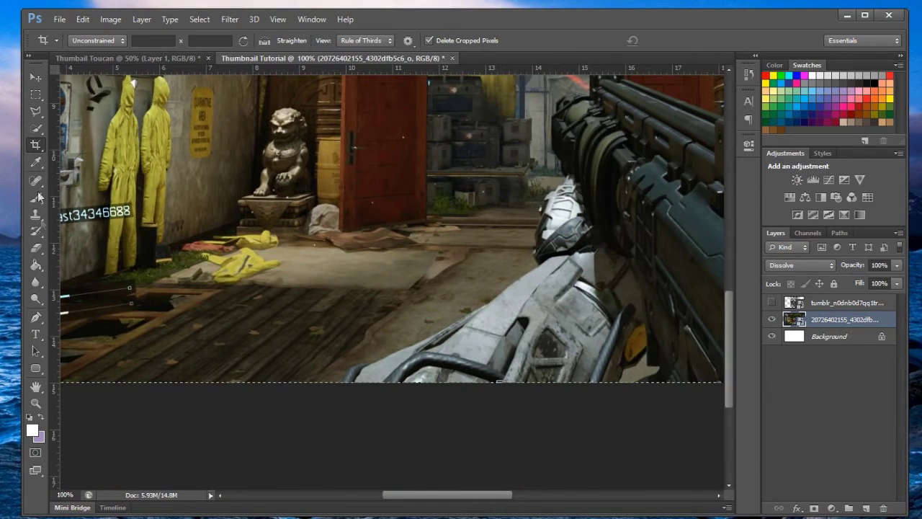
click(35, 317)
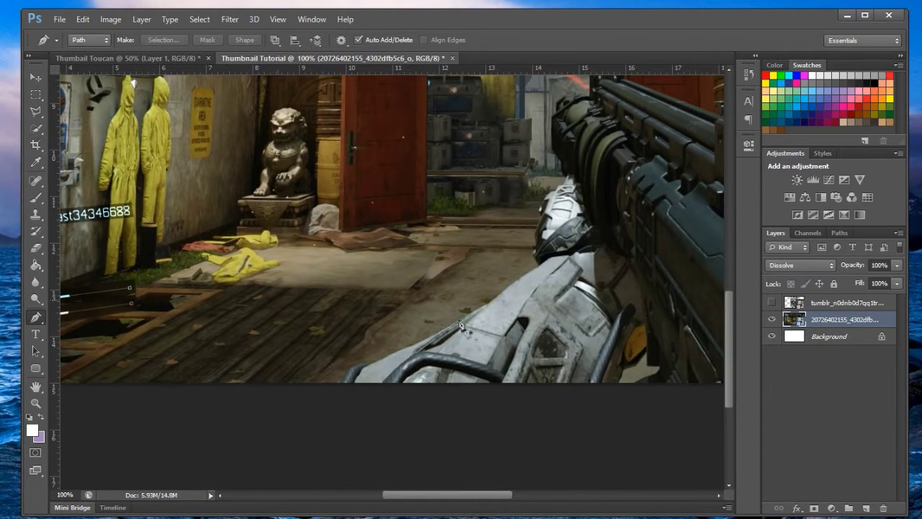
click(309, 390)
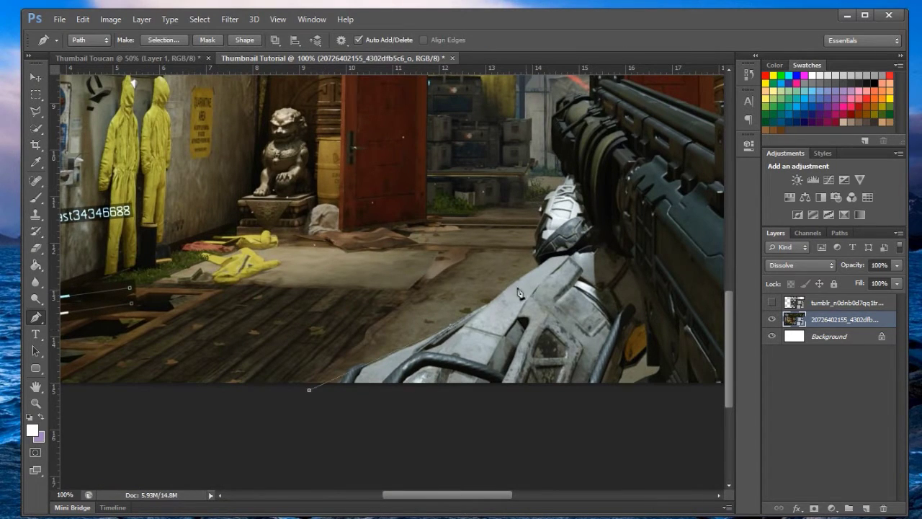
click(488, 303)
drag(537, 260, 518, 292)
click(514, 272)
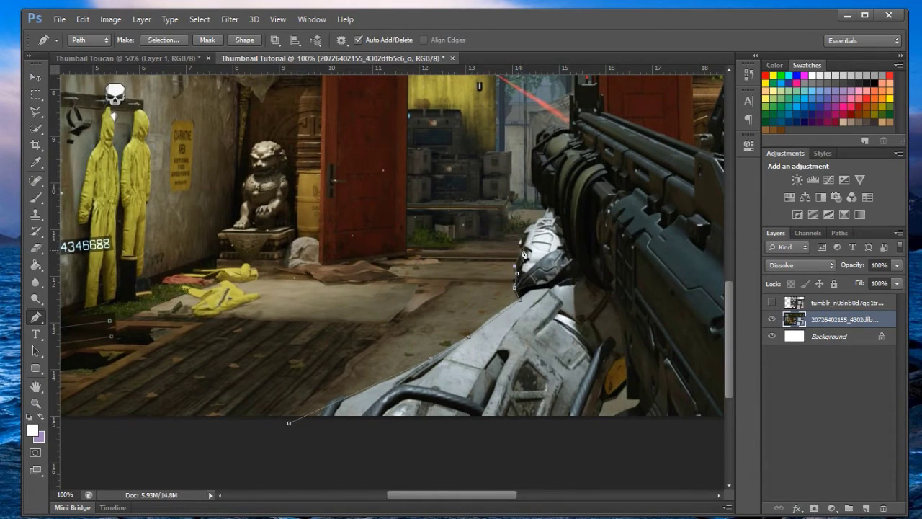
- Continue the path around the gloved hand and up the gun's muzzle to the front sight
click(520, 238)
drag(549, 215, 502, 257)
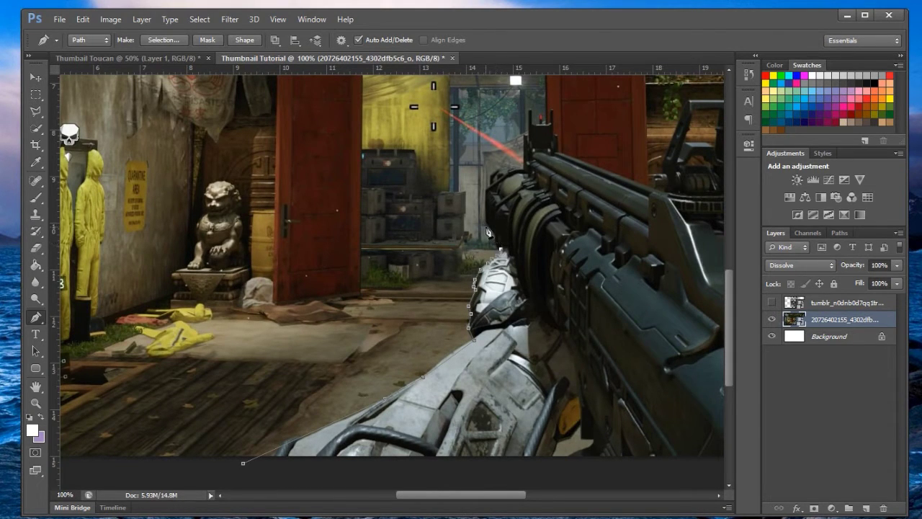
drag(487, 229, 476, 267)
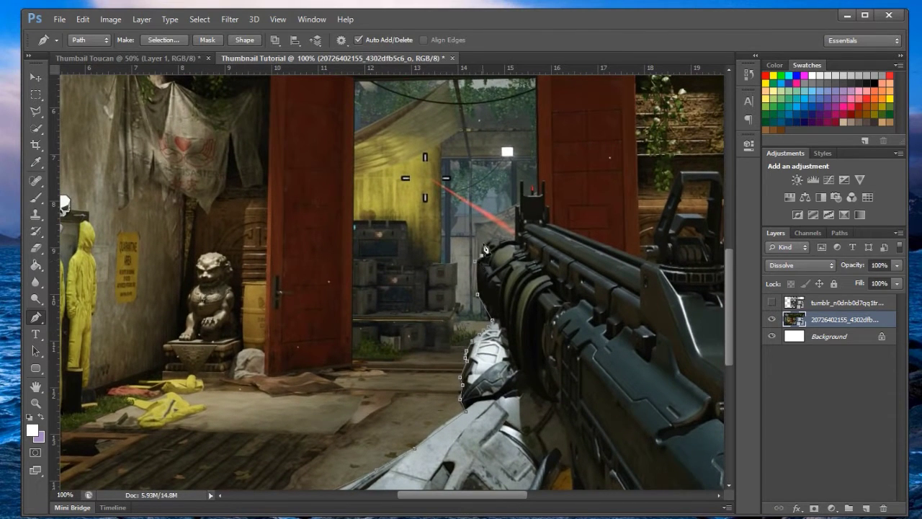
click(492, 238)
scroll(520, 186, up, 3)
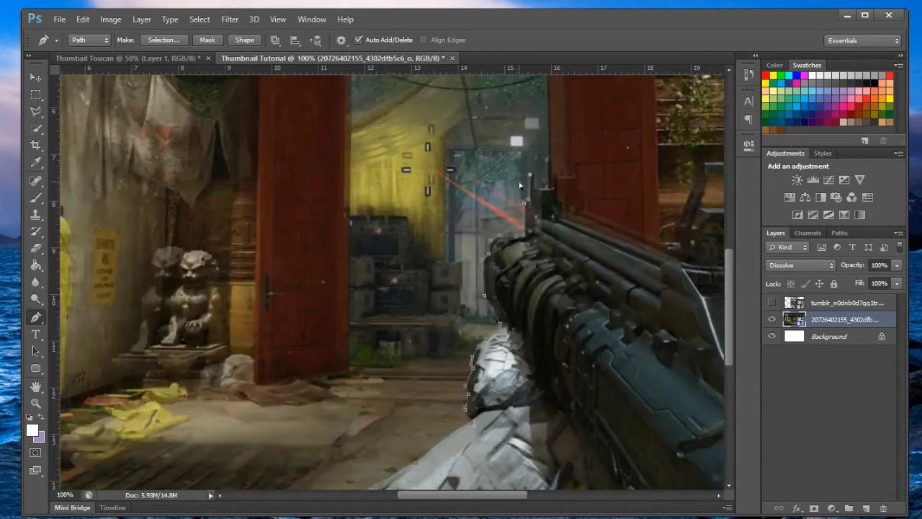
drag(385, 235, 241, 301)
drag(690, 144, 494, 314)
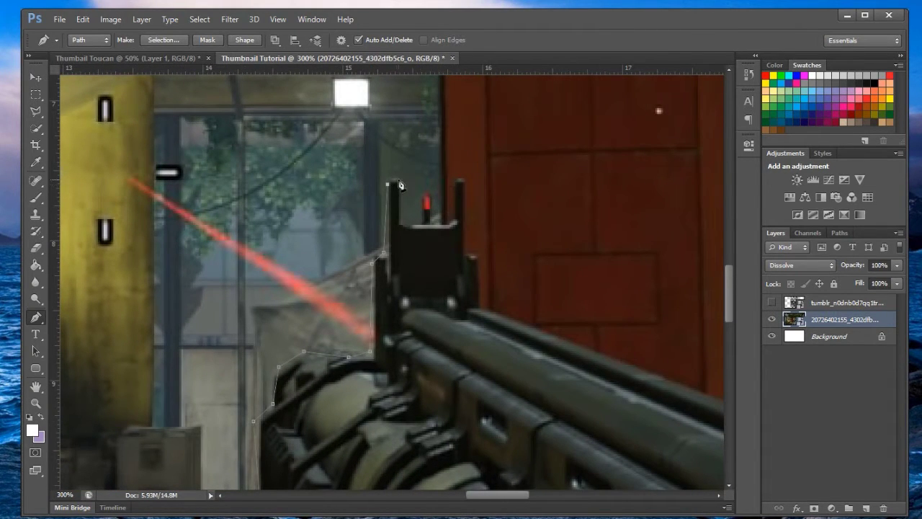
- Trace the front sight's two posts and the red pin between them, ending at the sight's base on the barrel
click(400, 219)
click(423, 225)
click(421, 195)
click(430, 194)
click(451, 223)
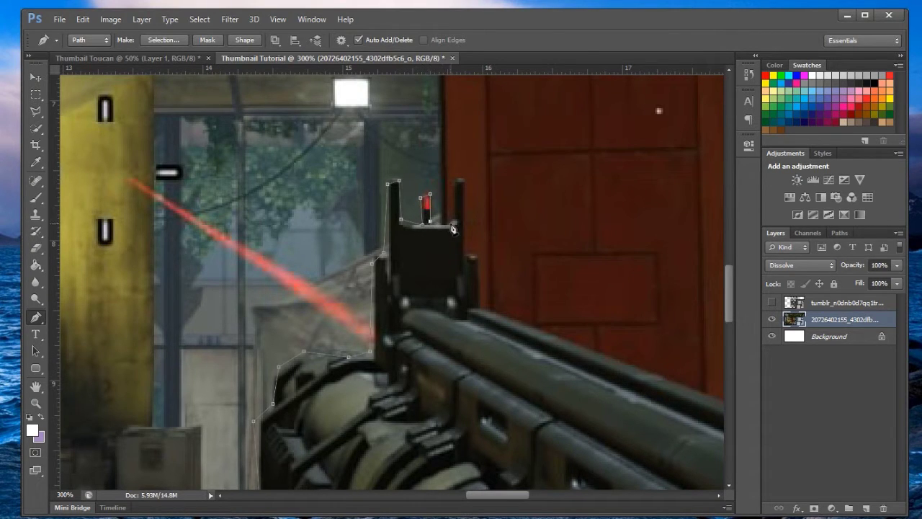
click(453, 180)
click(462, 179)
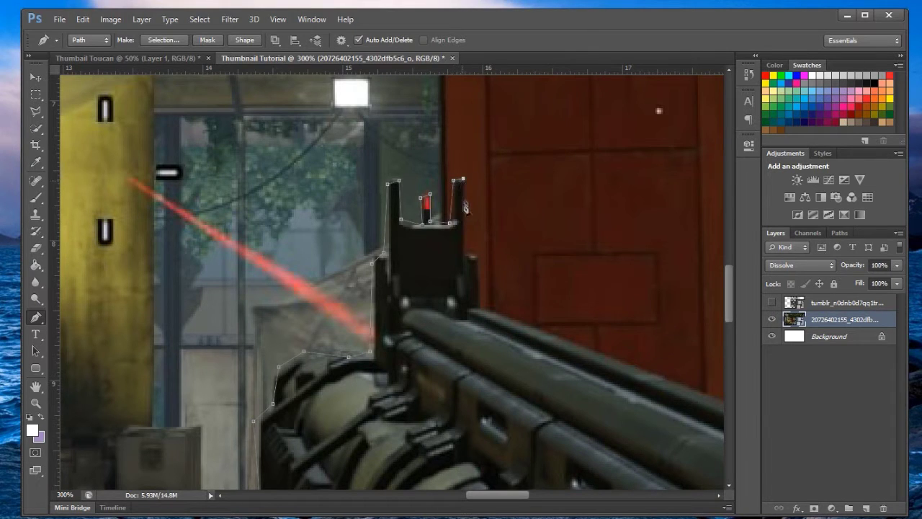
click(476, 256)
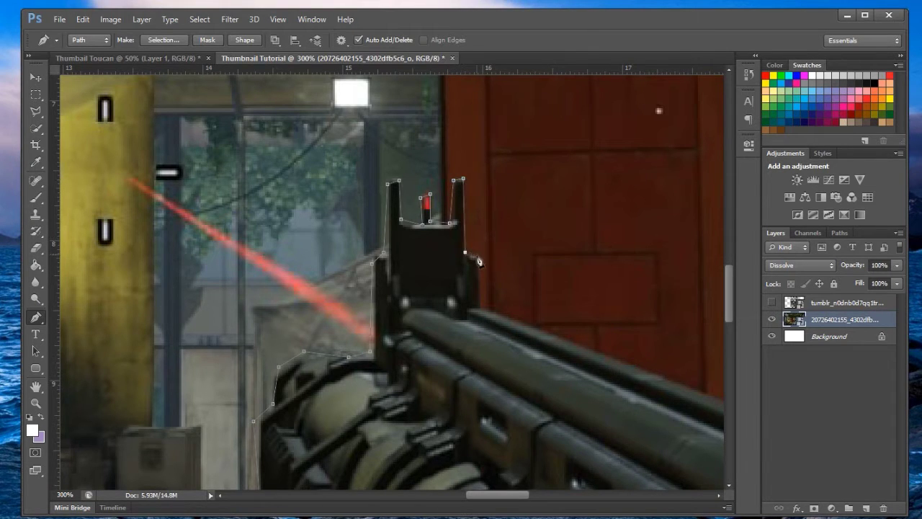
click(481, 305)
- Extend the path along the barrel's upper edge and around the small knob in front of the rear sight
drag(550, 303, 296, 212)
click(496, 325)
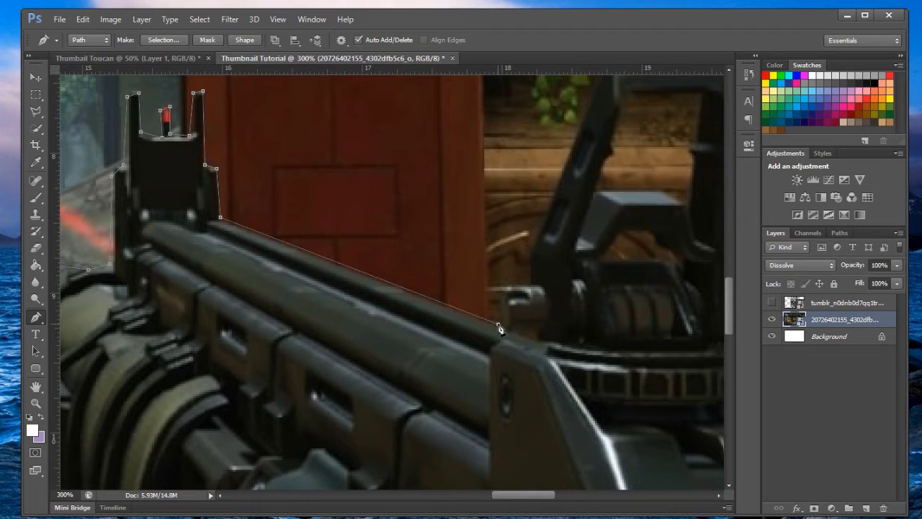
click(499, 289)
drag(507, 290, 507, 290)
- Trace the rear sight's frame up its slanted front side and across its flat top to the far corner
drag(556, 214, 536, 283)
click(511, 319)
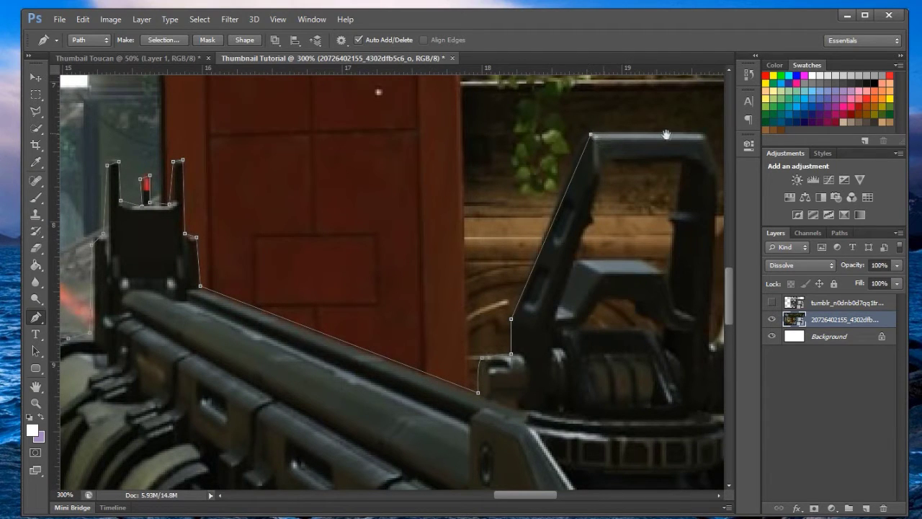
click(586, 135)
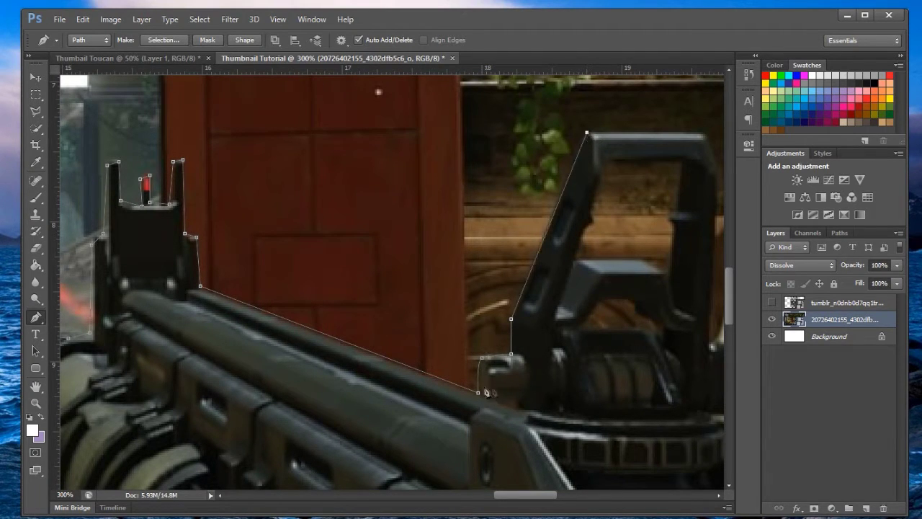
drag(592, 228, 458, 283)
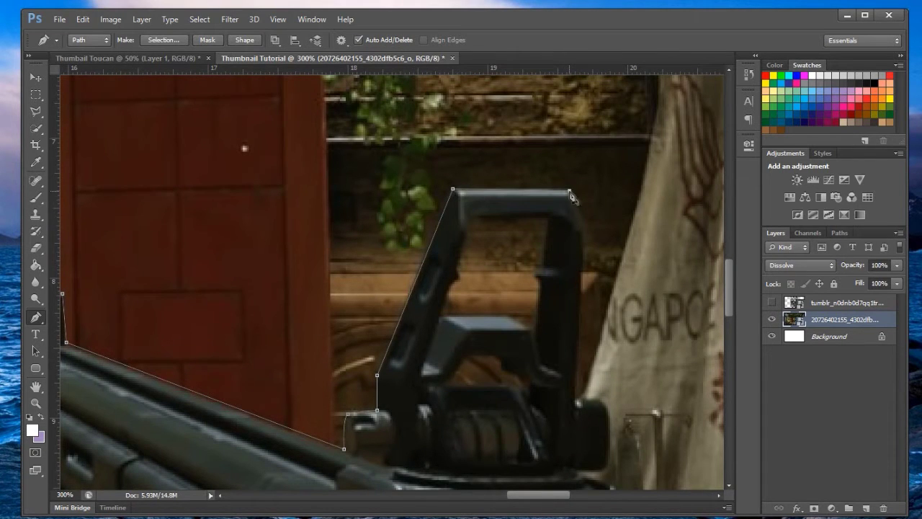
click(584, 229)
- Continue the path down the rear sight's back side and around its round adjustment knob to the gun body
drag(624, 281, 548, 227)
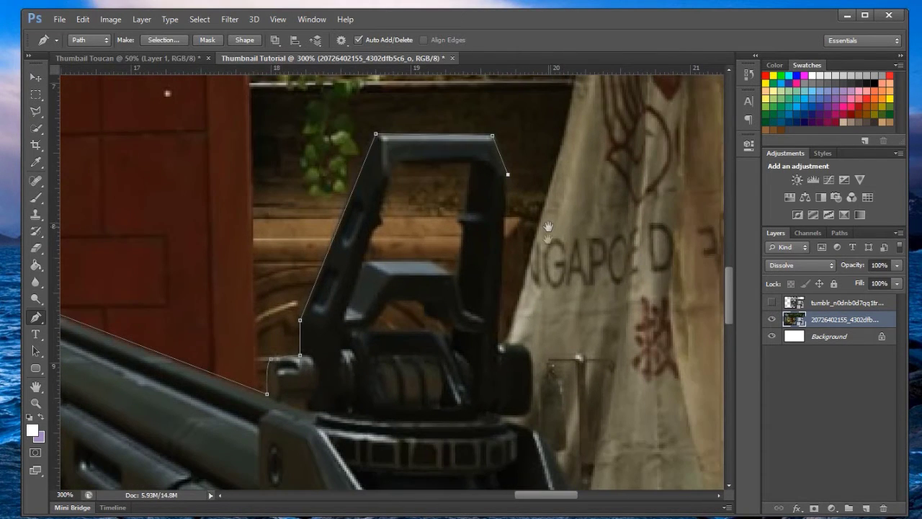
click(501, 347)
click(523, 343)
click(531, 368)
click(530, 407)
click(499, 415)
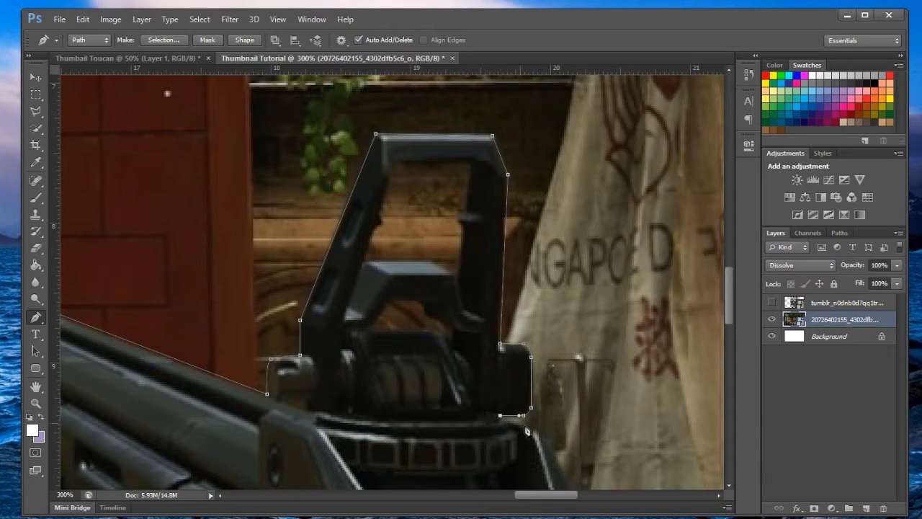
click(536, 431)
- Extend the path down the sloping edge of the gun body and along the top of the black bent handle
drag(560, 425, 338, 216)
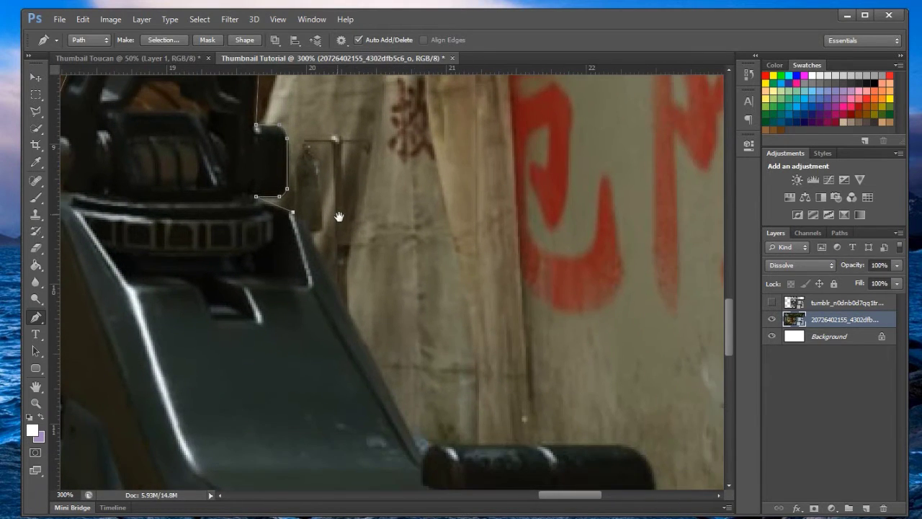
click(416, 441)
drag(494, 434, 372, 335)
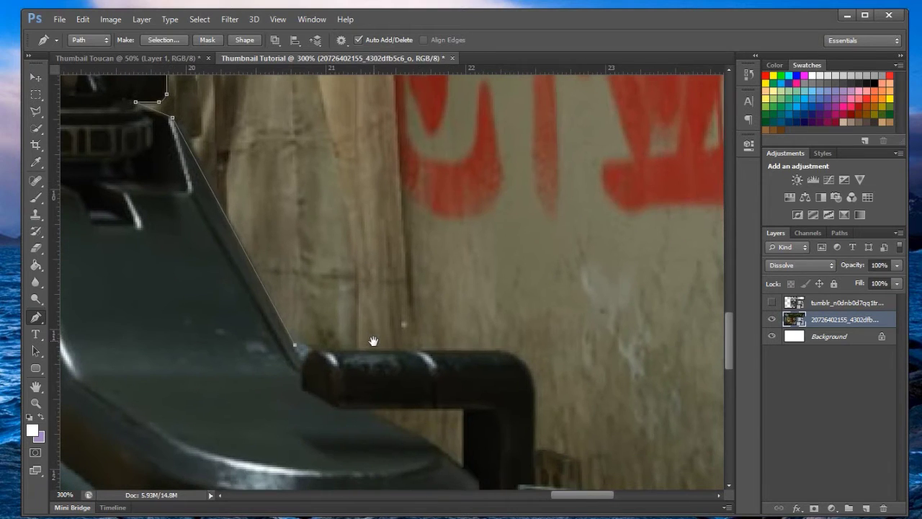
click(500, 352)
drag(542, 363, 495, 339)
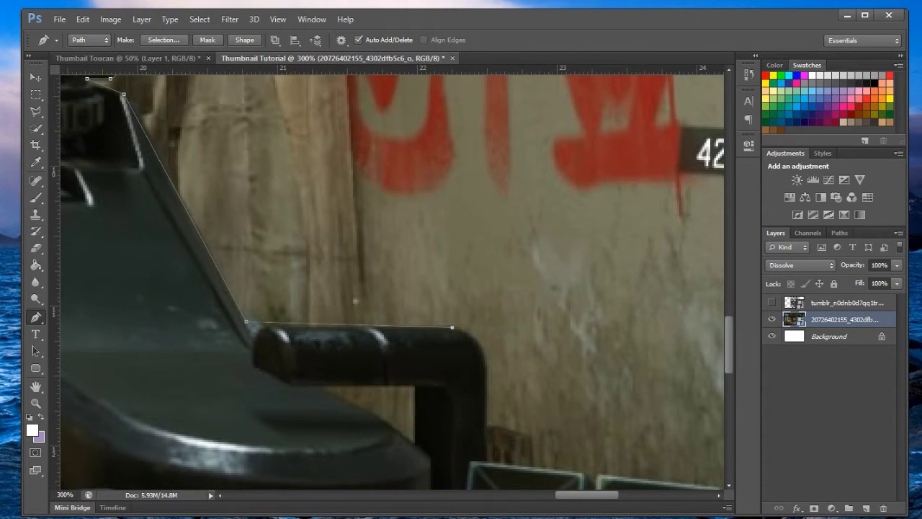
key(ctrl+0)
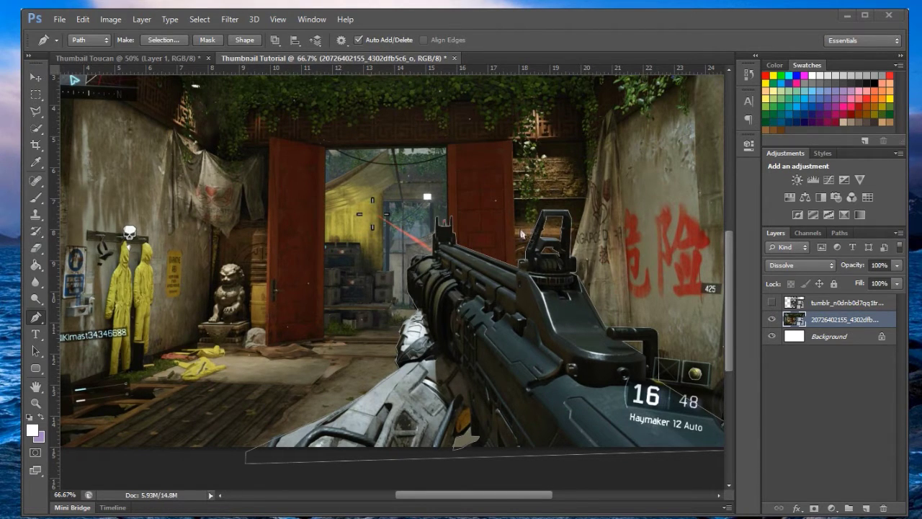
click(36, 76)
right_click(513, 232)
click(557, 240)
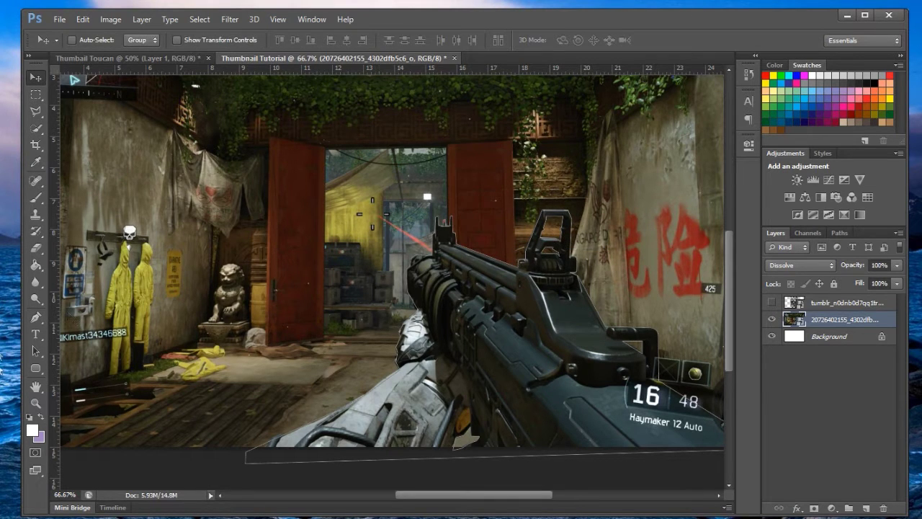
- Convert the gun and arm path into a new anti-aliased selection with 0 px feather and copy it to its own layer
click(35, 315)
click(35, 316)
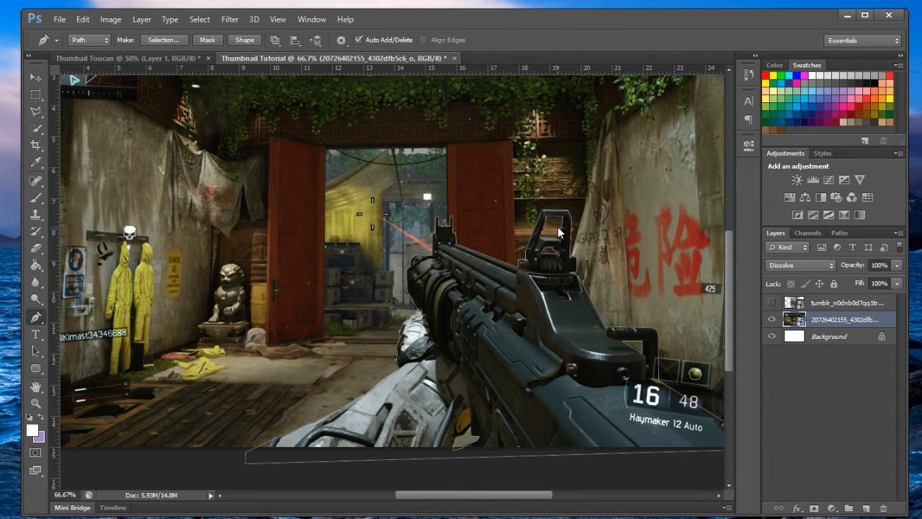
right_click(559, 232)
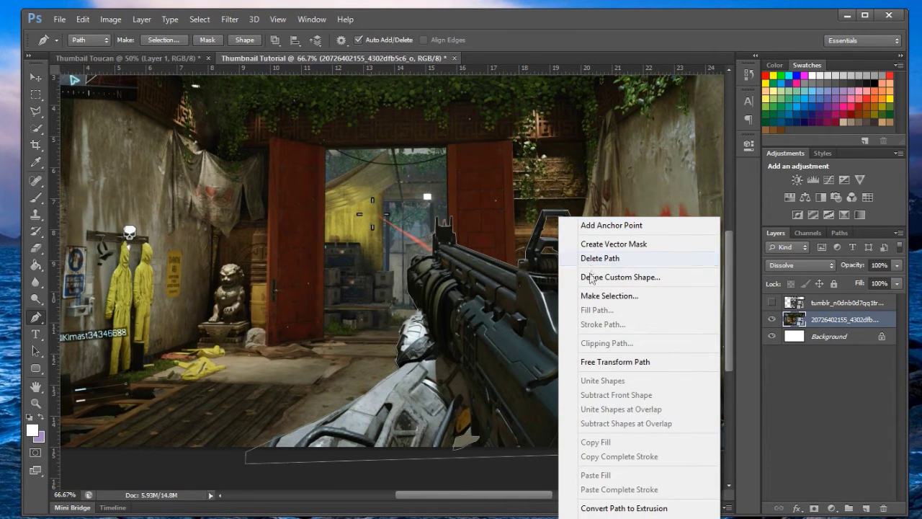
click(589, 297)
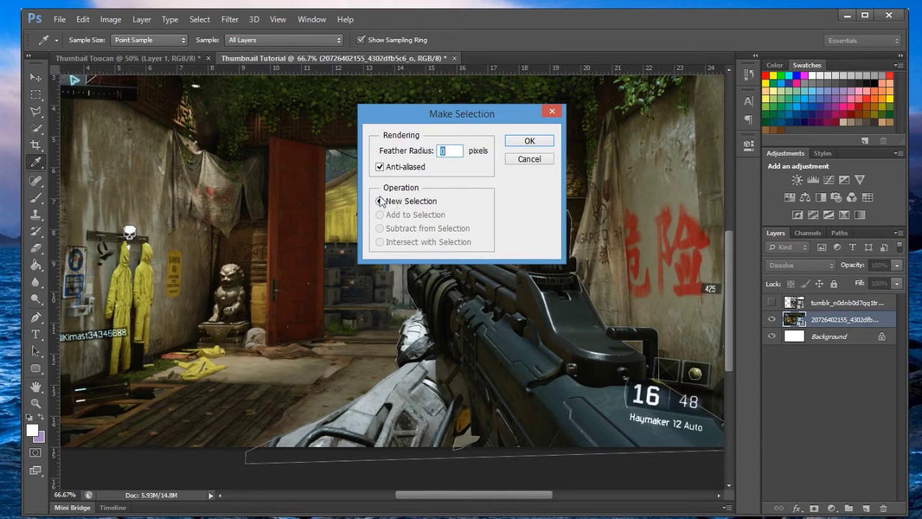
click(529, 141)
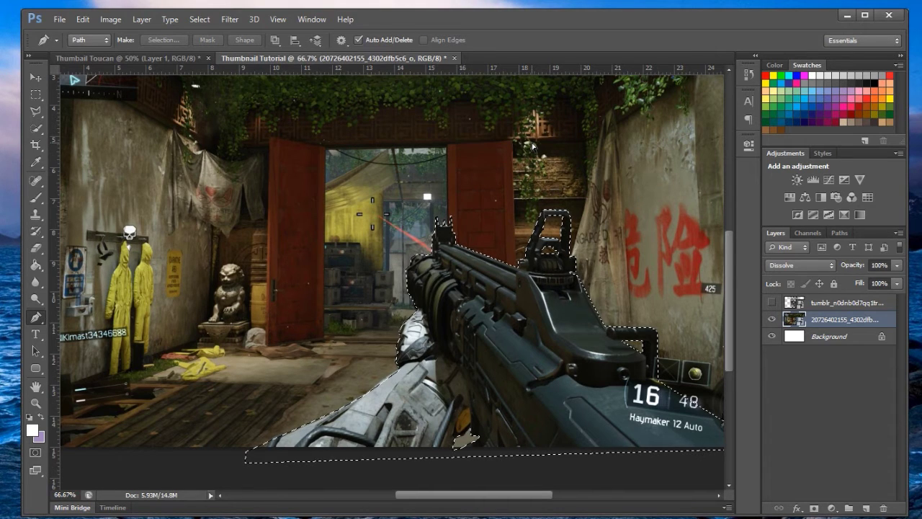
key(ctrl+j)
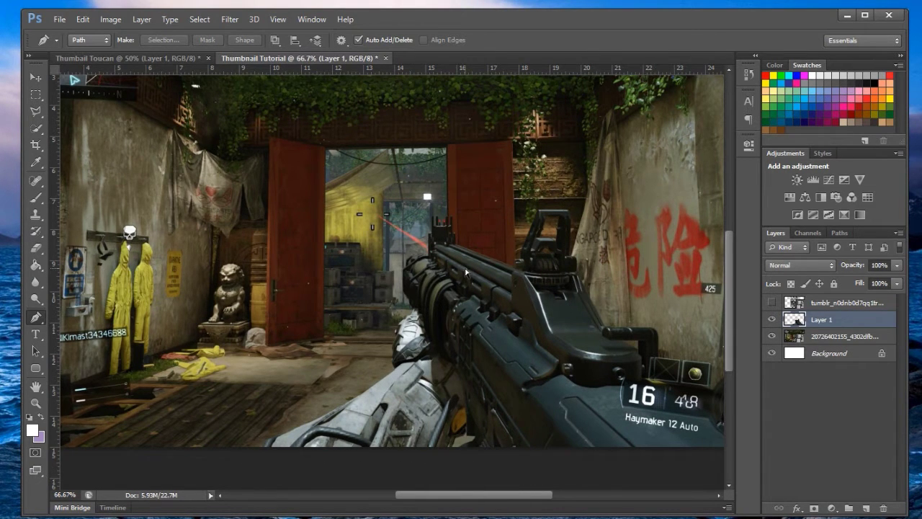
- Enlarge the cut-out gun and arm to about 136% and place it along the canvas's lower edge, running past the right side
key(ctrl+minus)
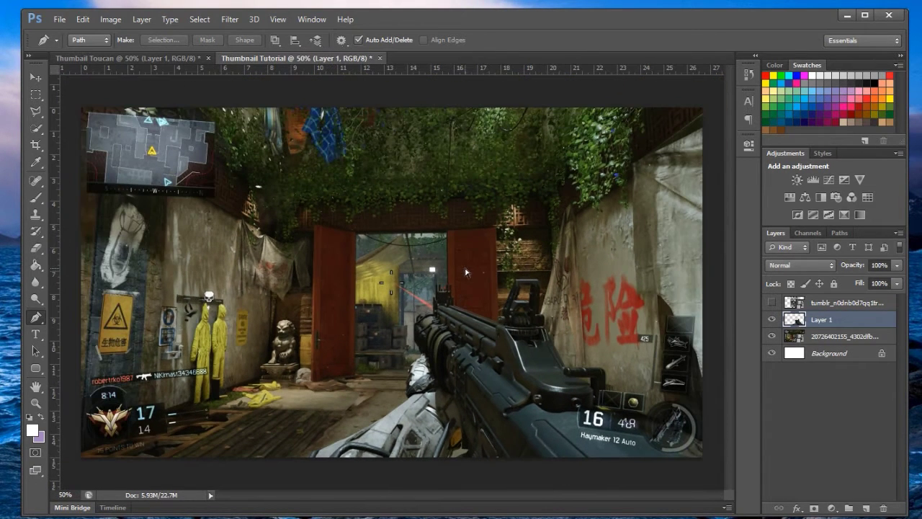
click(43, 73)
drag(504, 353, 508, 353)
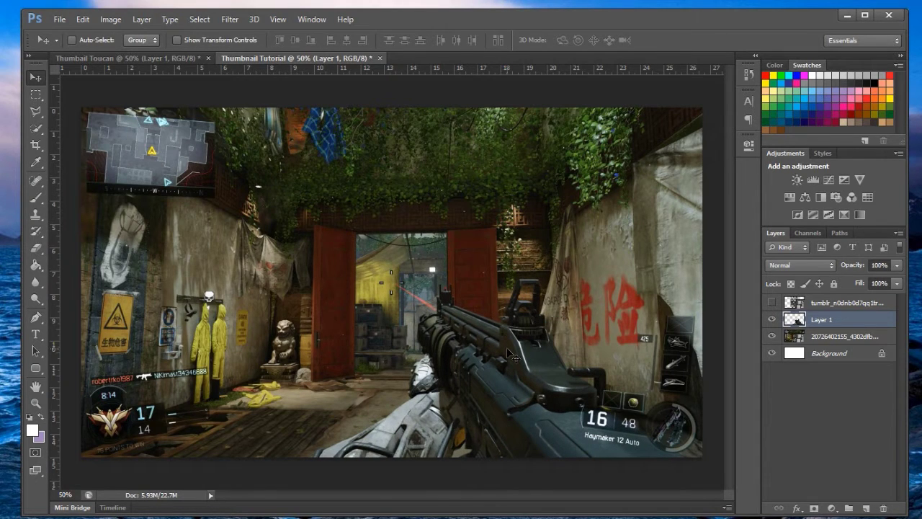
key(ctrl+t)
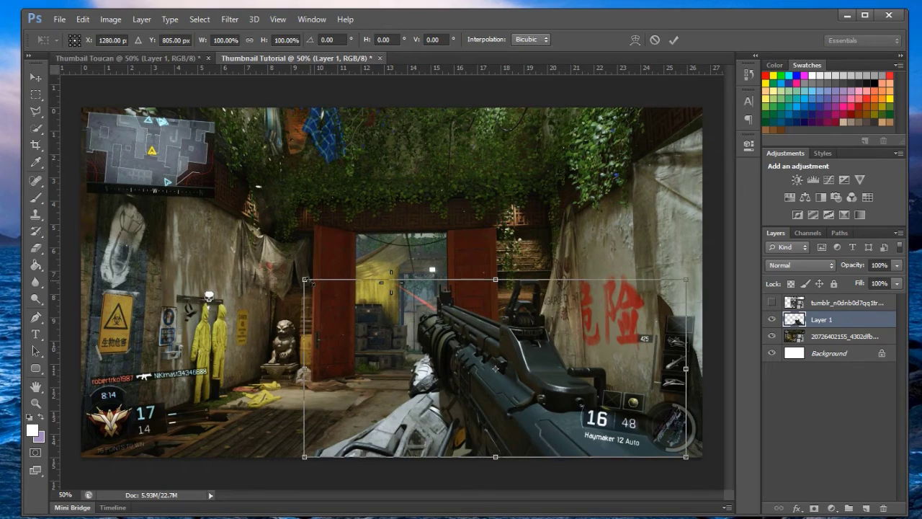
drag(305, 279, 236, 249)
drag(257, 185, 185, 168)
drag(453, 388, 512, 379)
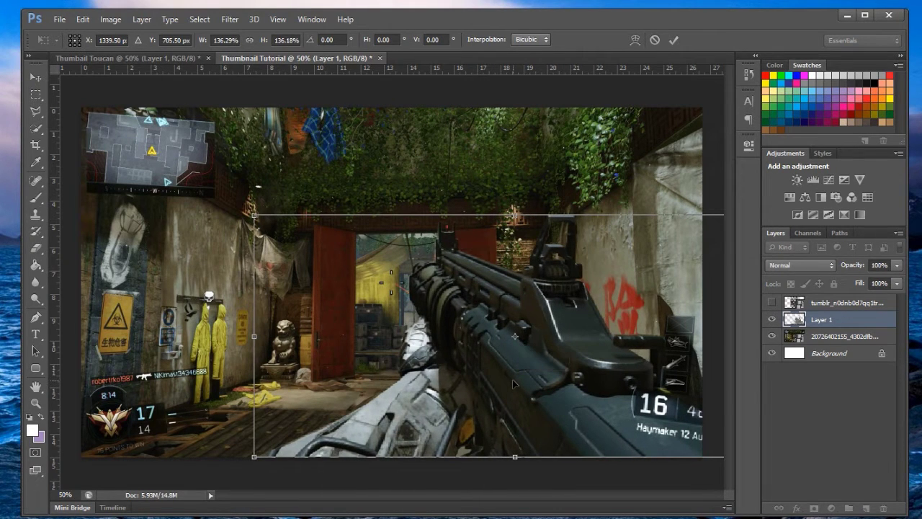
key(Return)
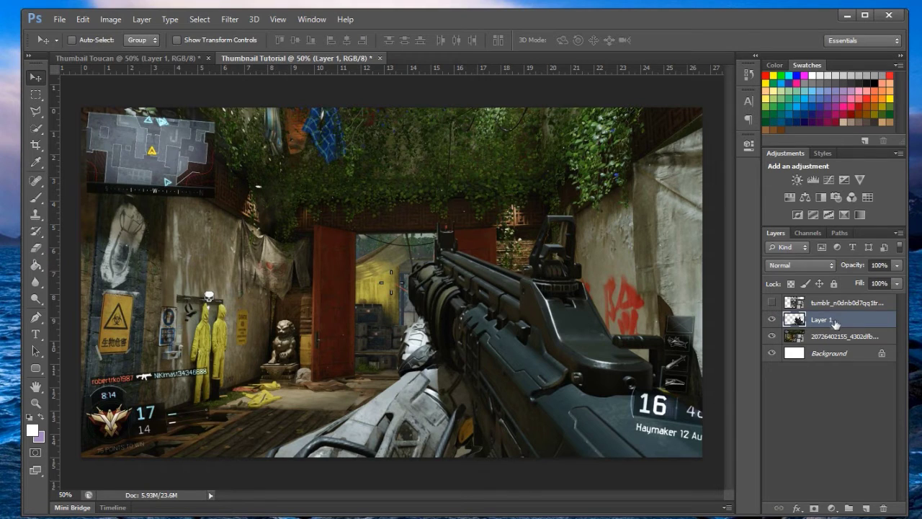
- Add a white outside Stroke of 6 px to the cut-out gun layer
double_click(862, 324)
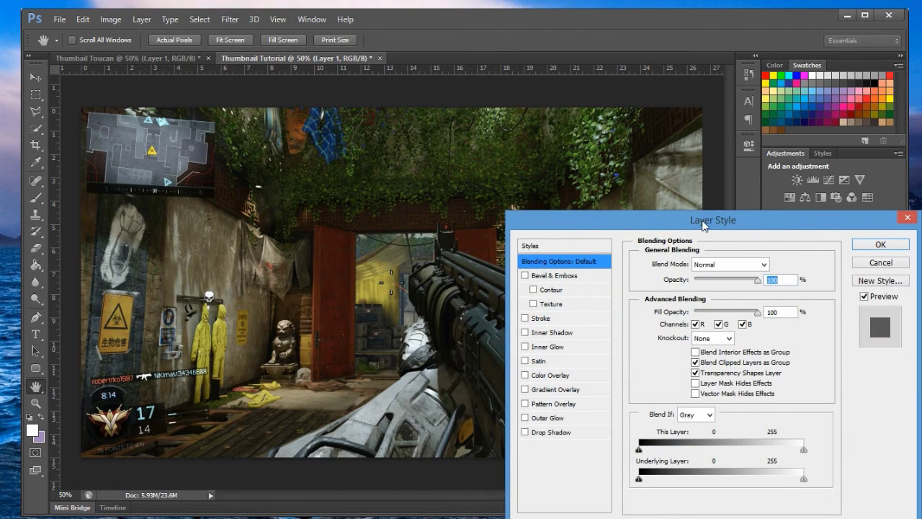
drag(704, 225, 636, 190)
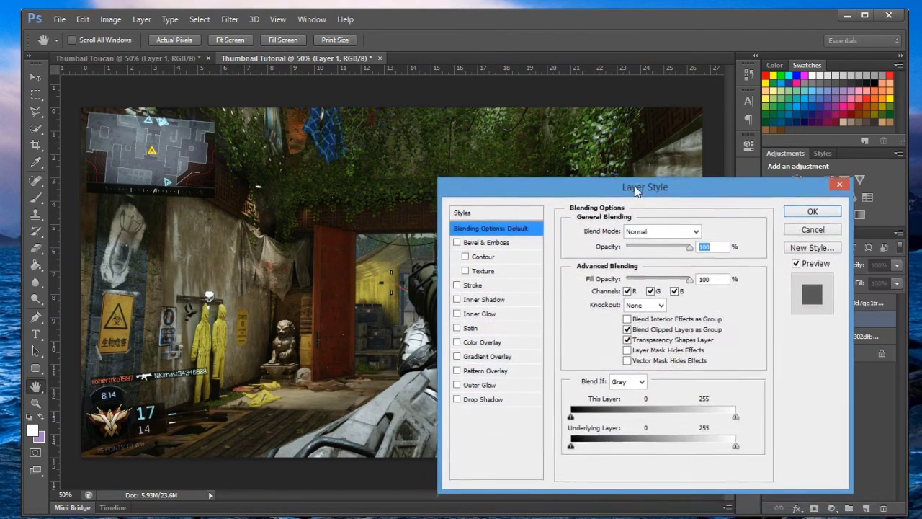
click(456, 285)
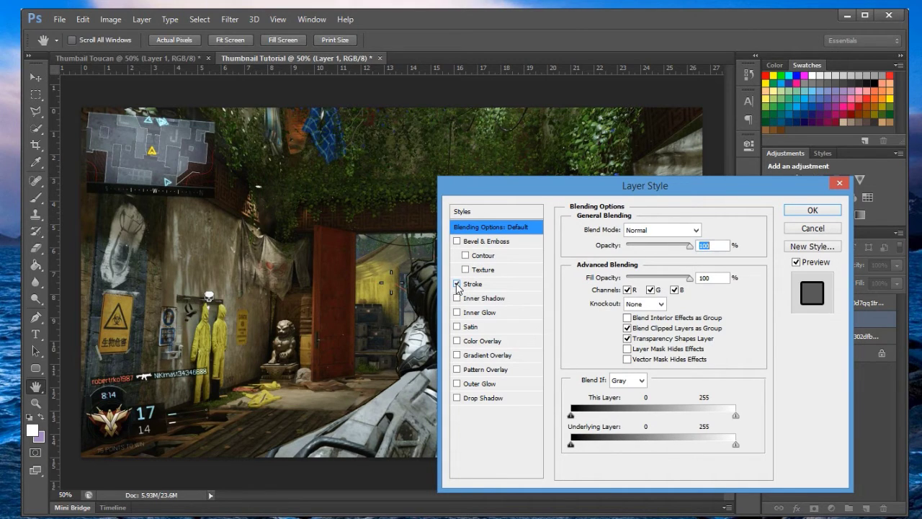
click(502, 288)
drag(623, 227, 619, 230)
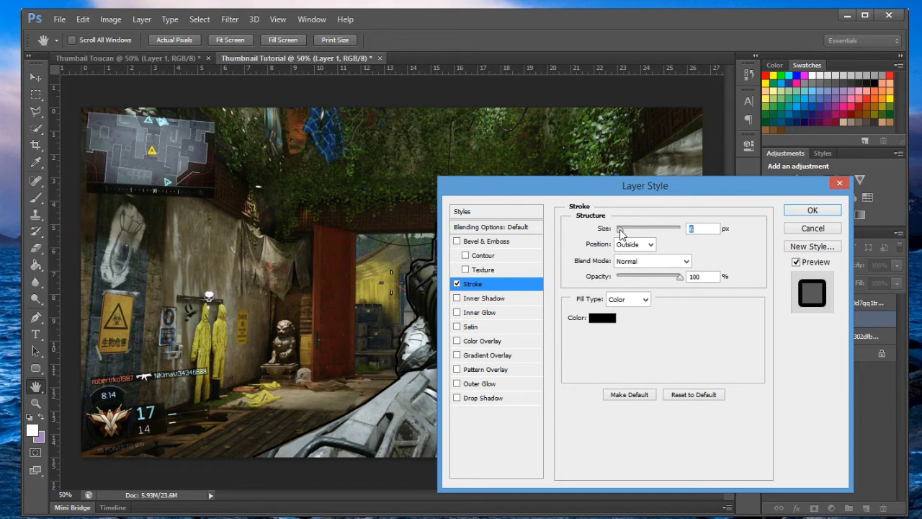
click(615, 319)
click(425, 247)
click(747, 235)
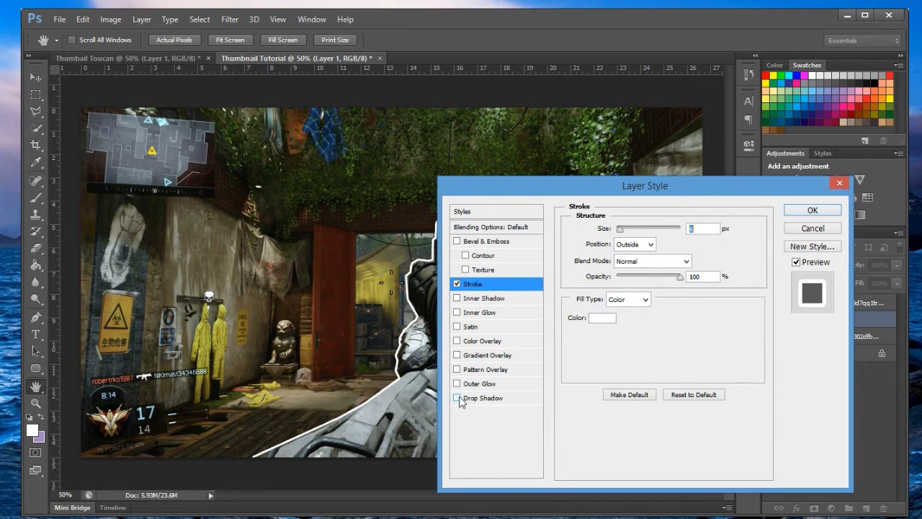
- Add a Drop Shadow with distance 0 px, spread 15% and size 81 px to the gun layer
click(475, 399)
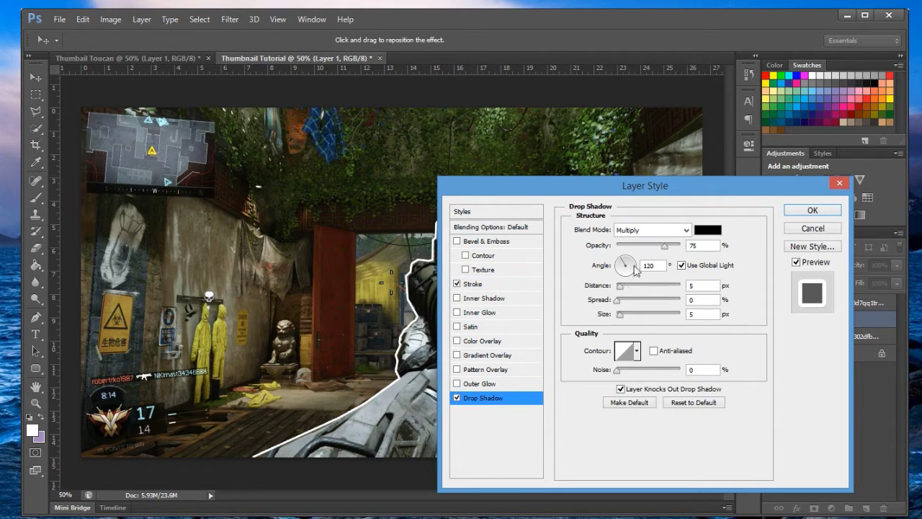
mouse_move(618, 316)
mouse_down()
mouse_move(641, 317)
mouse_move(628, 305)
mouse_up()
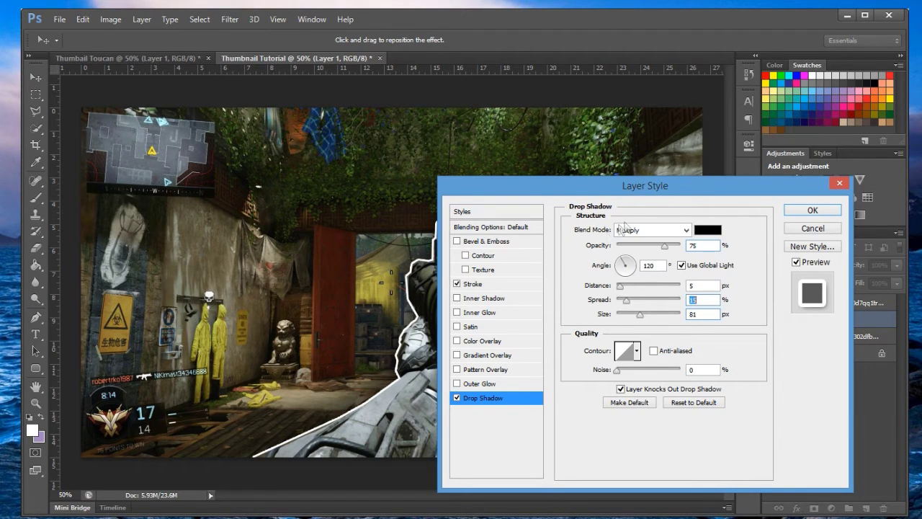
drag(620, 291, 579, 289)
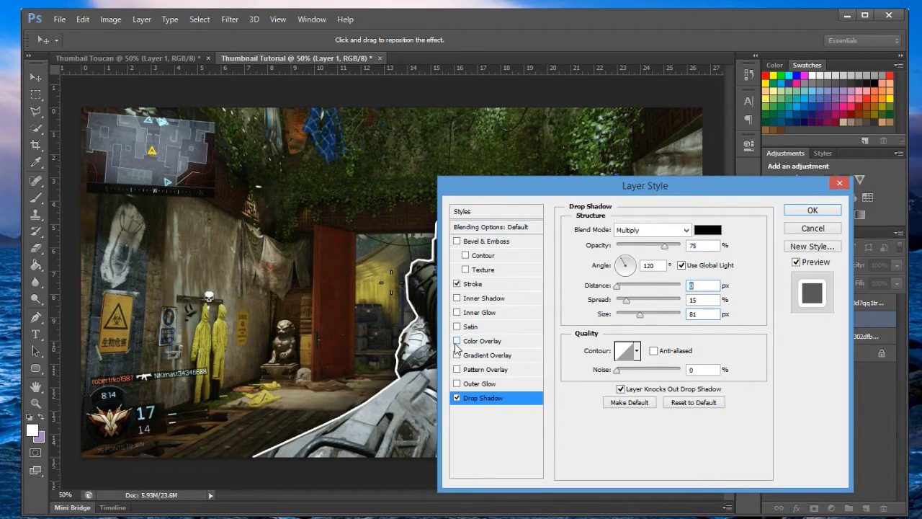
- Add an Inner Glow of 18 px to the gun layer and try the Difference blend mode
click(457, 312)
drag(576, 195, 680, 197)
click(587, 314)
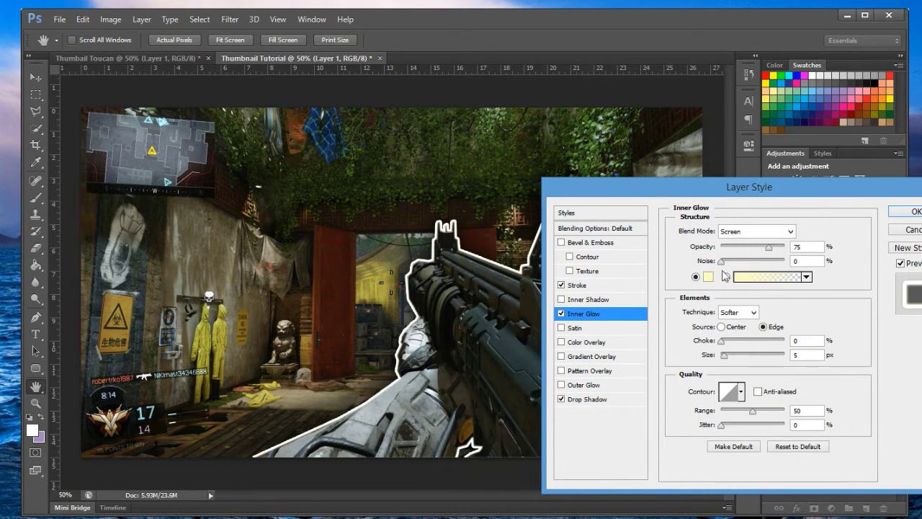
drag(726, 354, 730, 356)
click(768, 231)
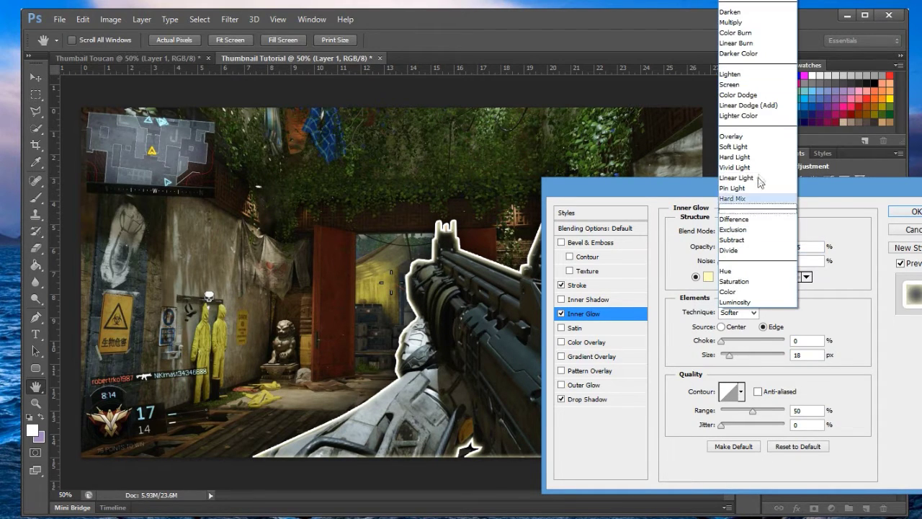
click(756, 220)
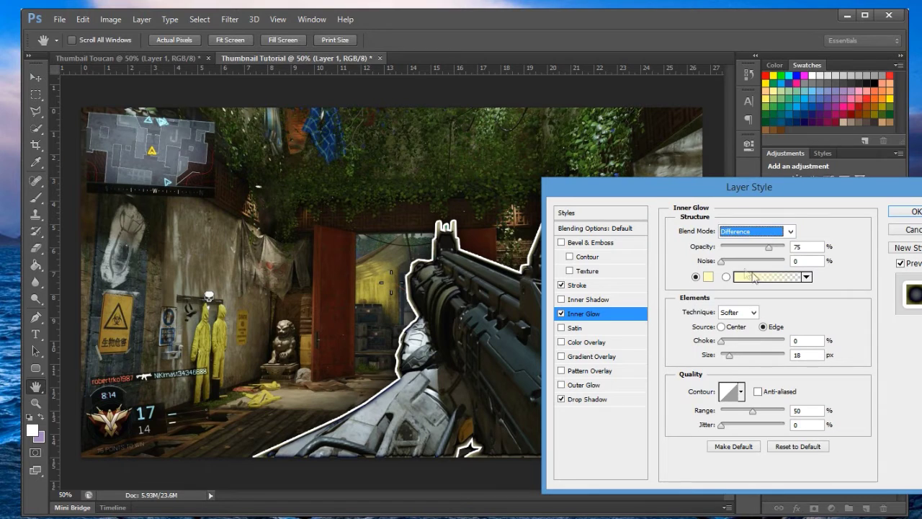
- Set the Inner Glow to Soft Light with a size of about 21 px and apply the layer styles
click(780, 232)
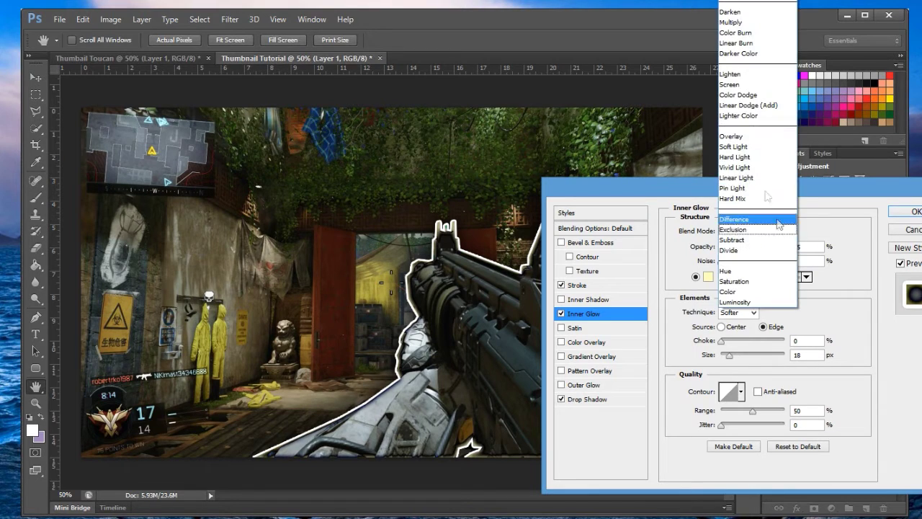
click(750, 147)
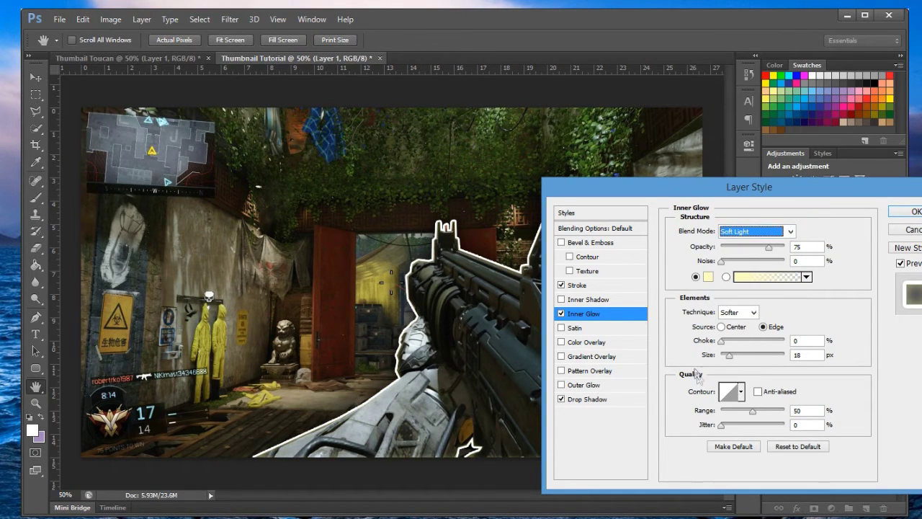
mouse_move(728, 353)
mouse_down()
mouse_move(749, 358)
mouse_move(738, 358)
mouse_up()
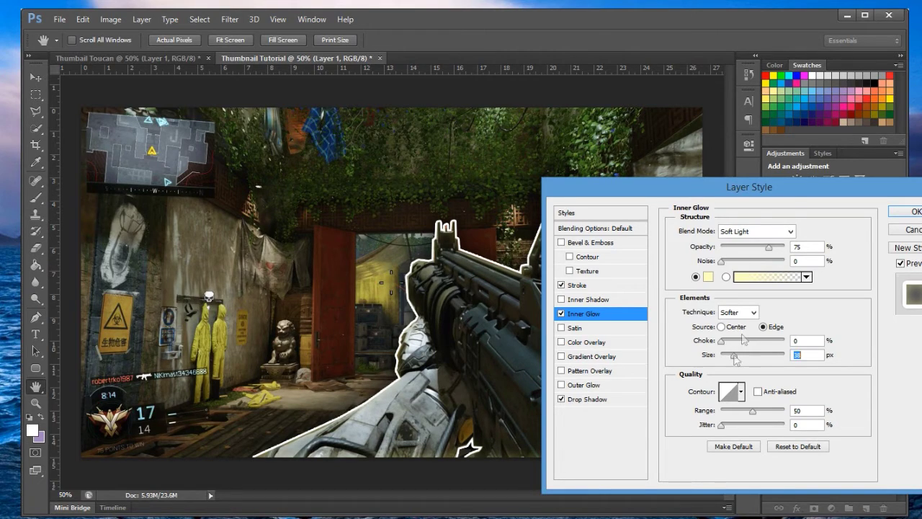
drag(794, 188, 745, 167)
drag(685, 333, 682, 343)
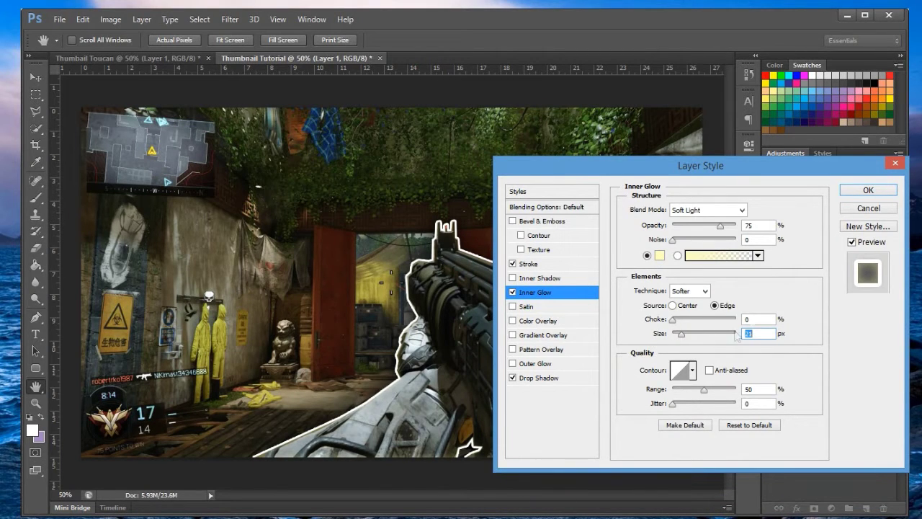
click(868, 191)
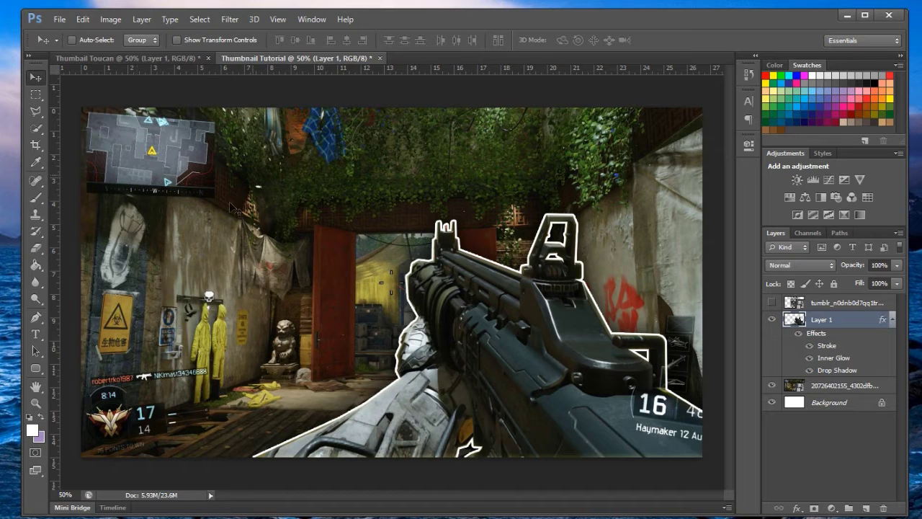
- Add a Gradient Map adjustment directly above the gameplay screenshot layer and choose the Foreground to Background preset
click(860, 389)
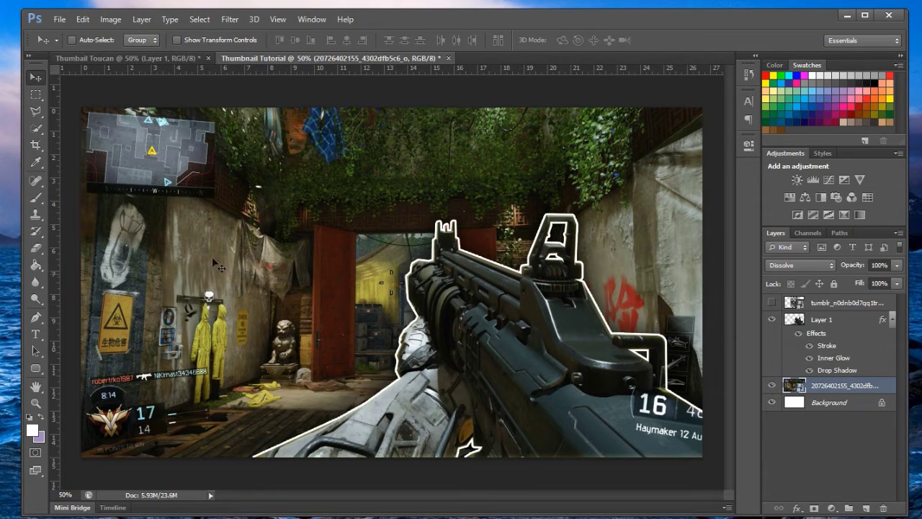
click(858, 214)
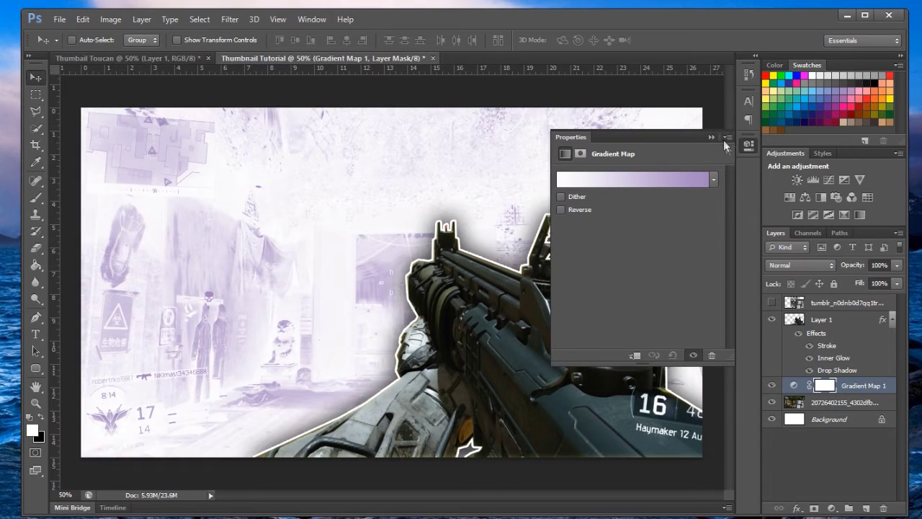
click(715, 179)
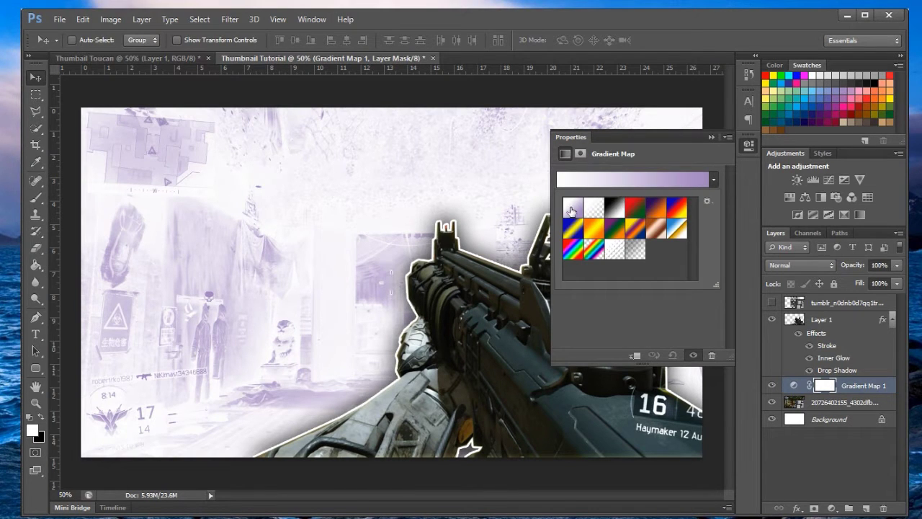
click(570, 203)
- Change the gradient map's starting colour stop at 0% to a fully saturated bright magenta
click(572, 183)
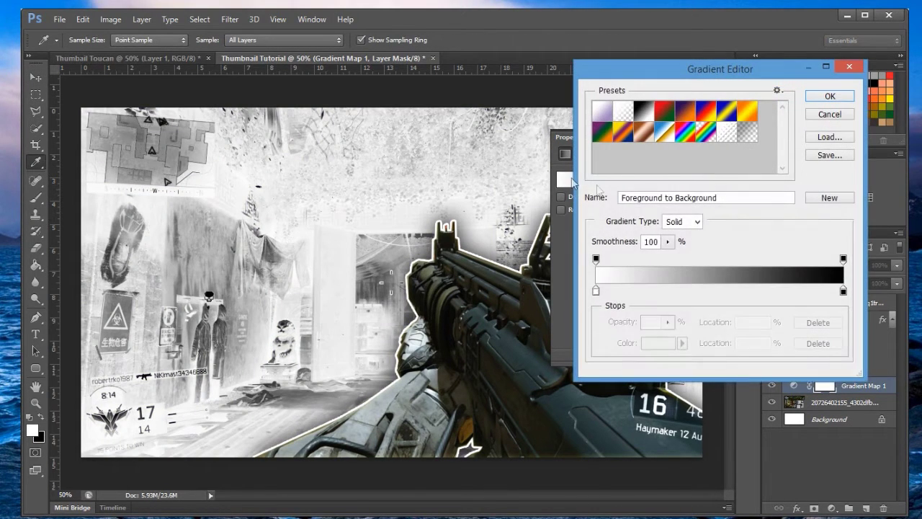
click(596, 291)
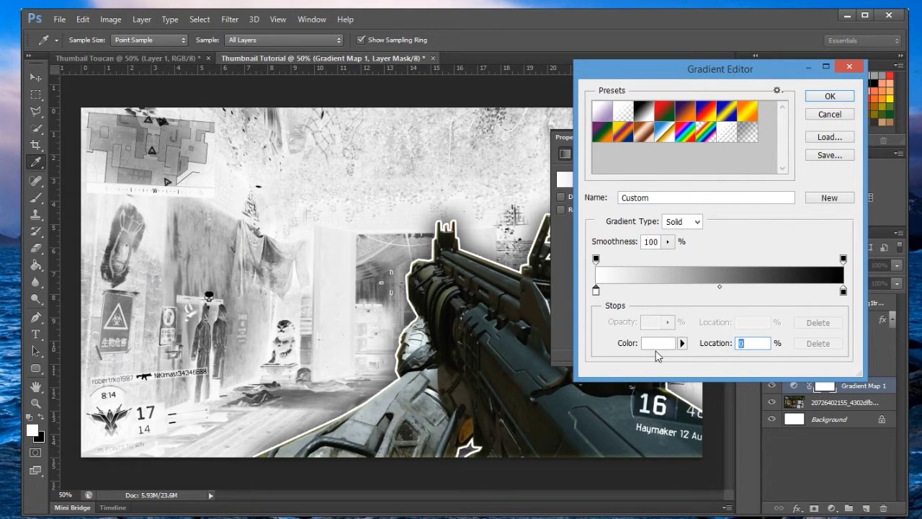
click(657, 345)
drag(607, 288, 607, 276)
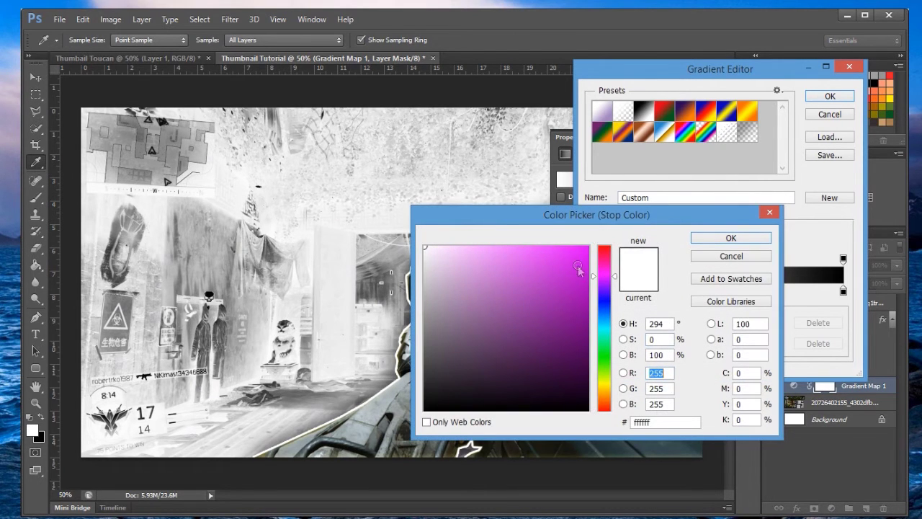
click(589, 246)
click(743, 246)
- Change the gradient's end colour stop at 100% to a dark purple
click(843, 291)
click(657, 344)
drag(617, 301, 607, 273)
click(588, 246)
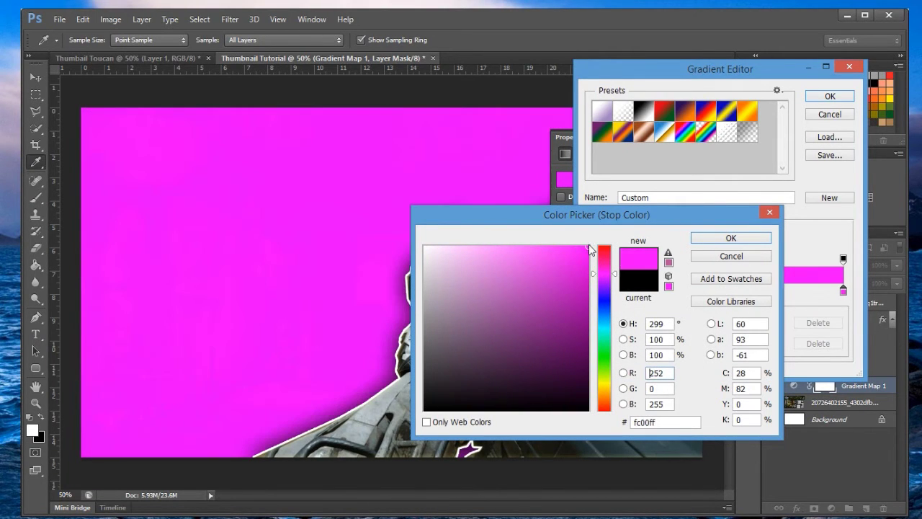
mouse_move(607, 274)
mouse_down()
mouse_move(592, 288)
mouse_move(591, 275)
mouse_move(590, 327)
mouse_up()
click(583, 257)
click(728, 239)
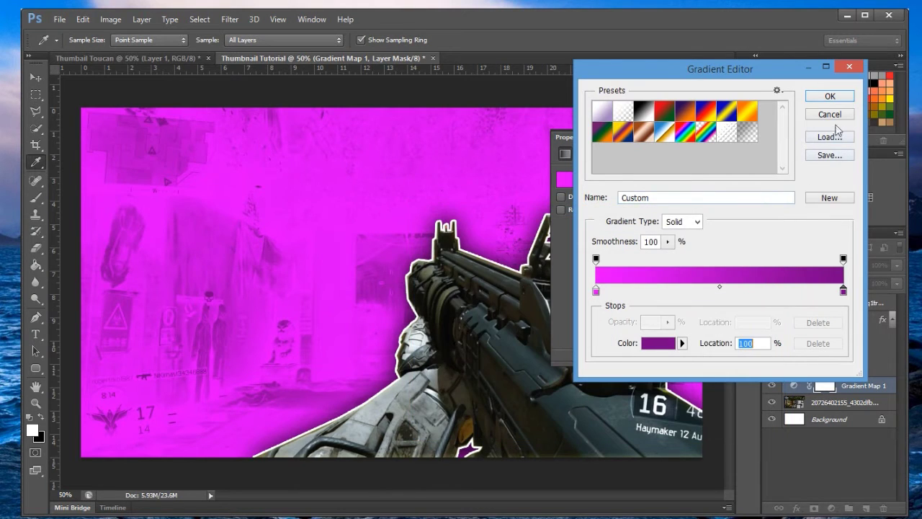
- Accept the magenta-to-purple gradient and set the Gradient Map layer's blend mode to Overlay
click(829, 97)
key(v)
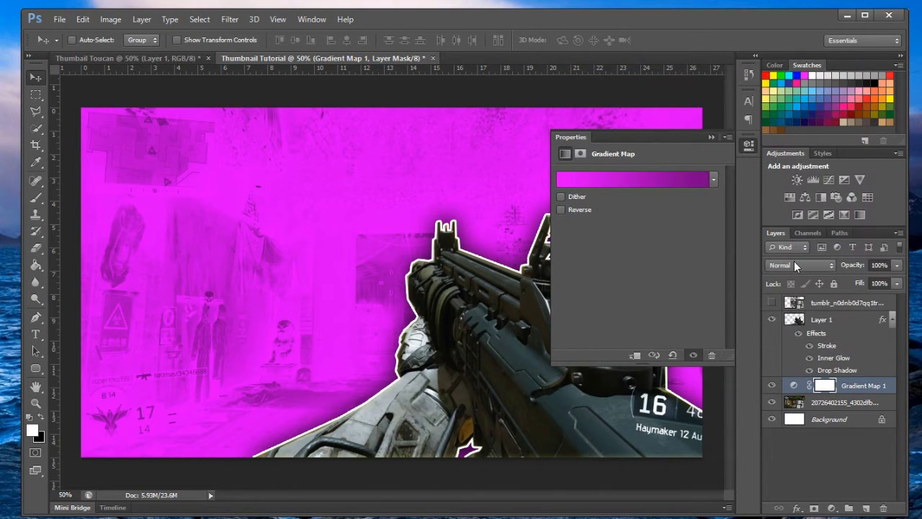
click(794, 261)
click(788, 135)
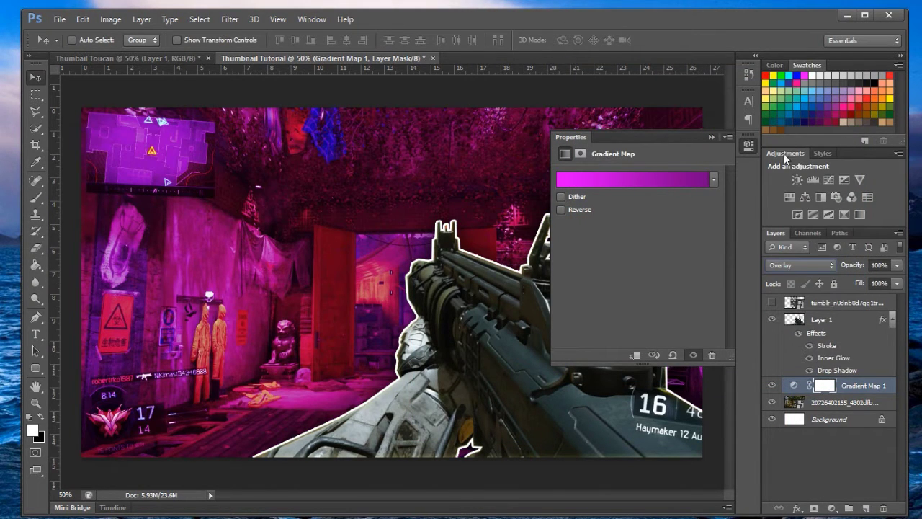
click(709, 136)
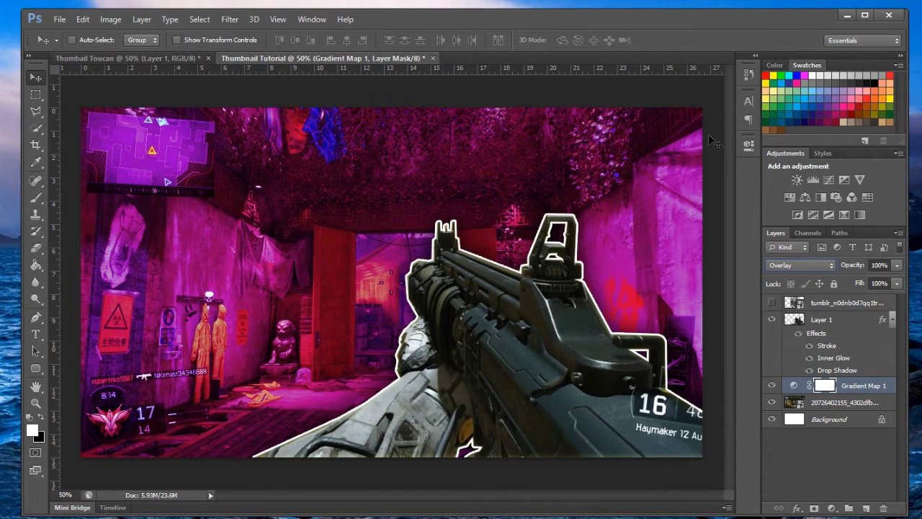
- Shift the cut-out gun layer slightly to the right and down on the canvas
click(828, 319)
drag(579, 363, 584, 363)
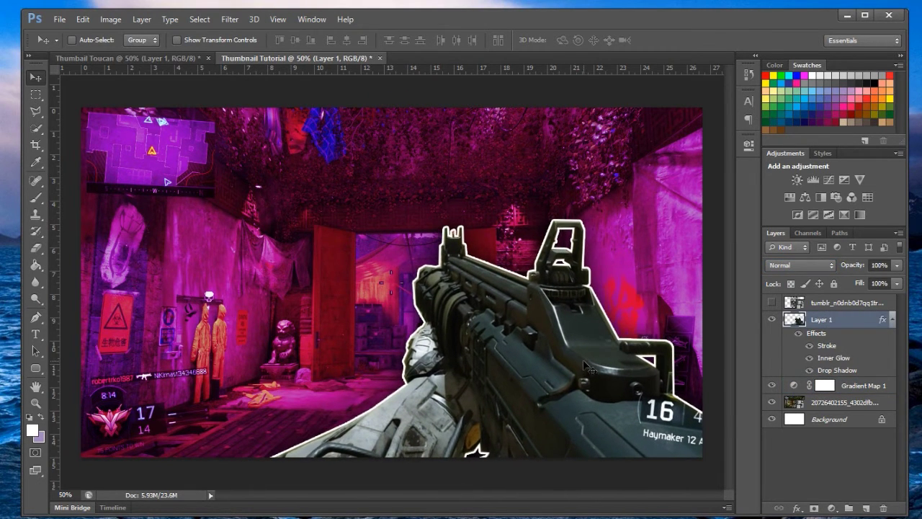
drag(576, 329, 573, 332)
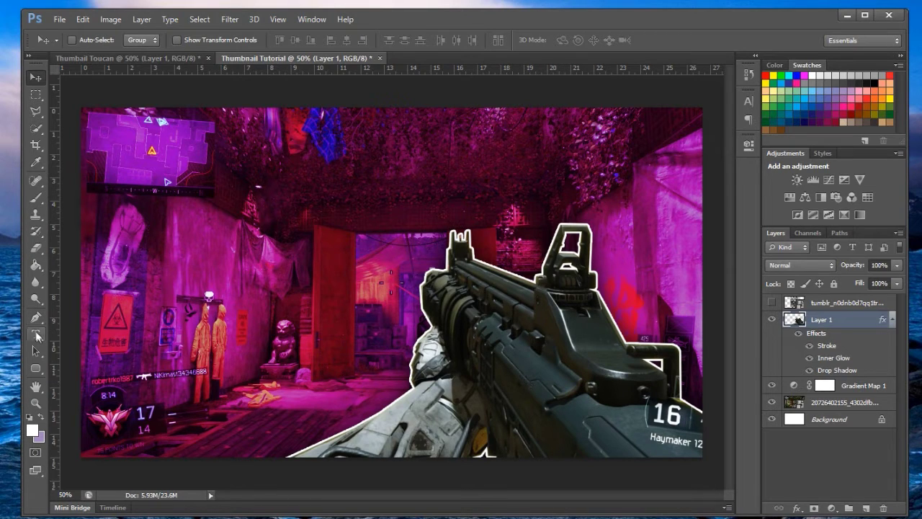
- Add the white title text THUMBNAIL in Stellar Bold at 346.01 pt and place it across the canvas's upper half
click(35, 333)
click(227, 215)
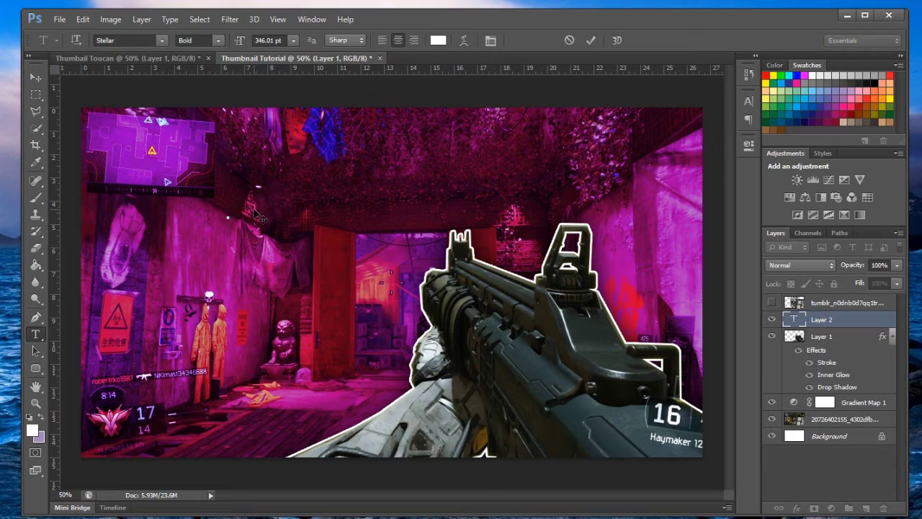
text(THUM)
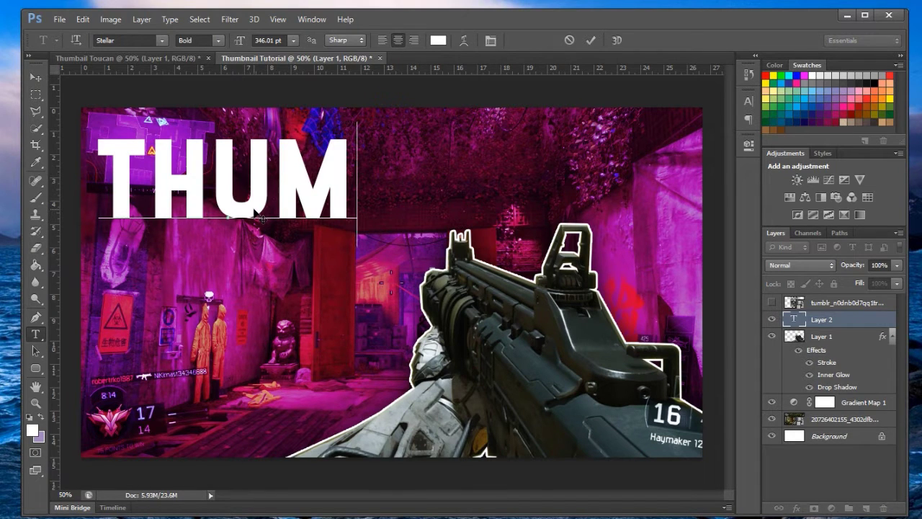
text(BNAI:)
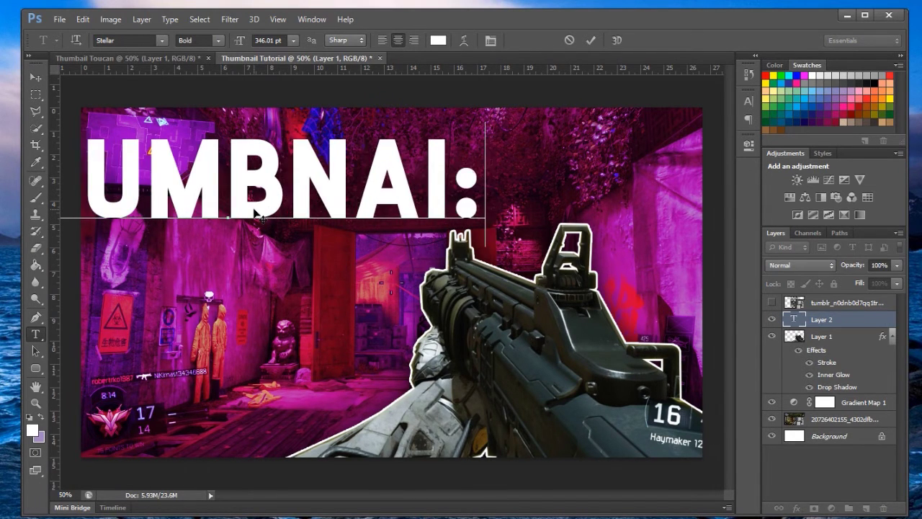
key(BackSpace)
text(L)
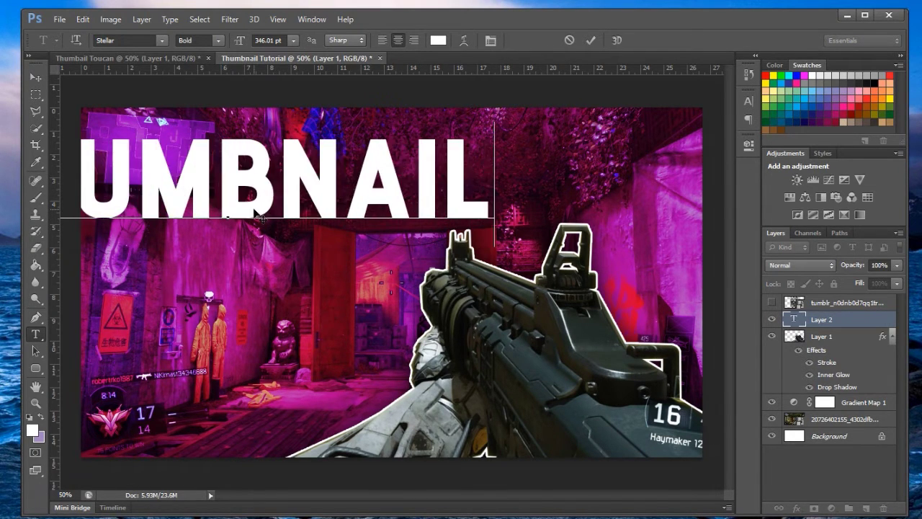
click(34, 77)
drag(231, 195, 377, 210)
- Add a second text layer reading TUTORIAL and place it directly beneath the word THUMBNAIL
click(35, 334)
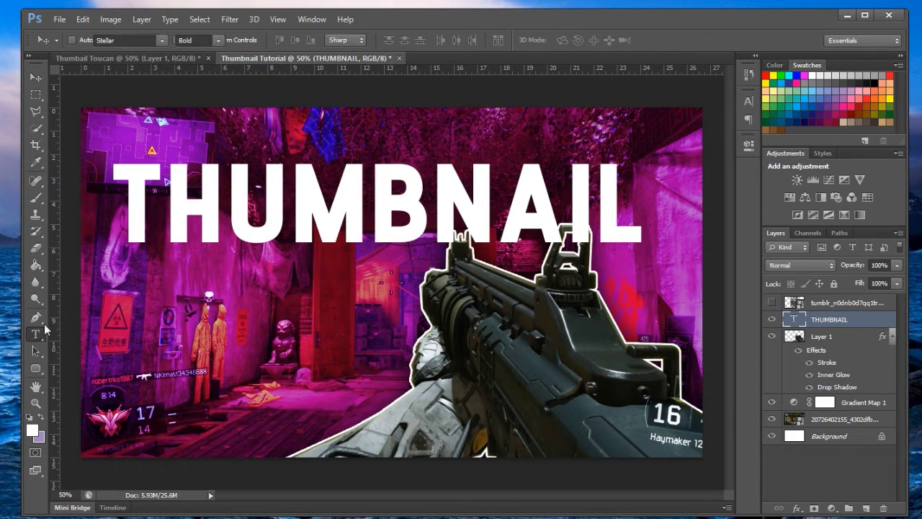
click(218, 294)
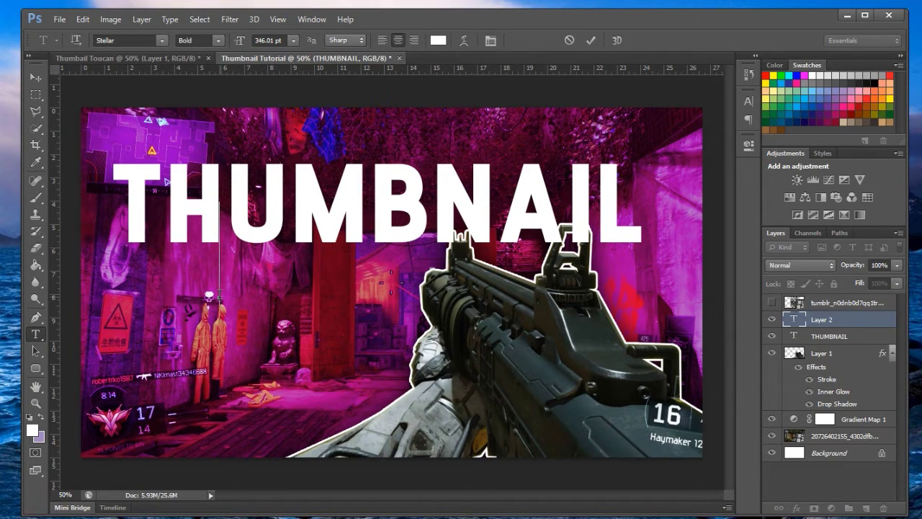
text(TUR)
key(BackSpace)
text(TOR)
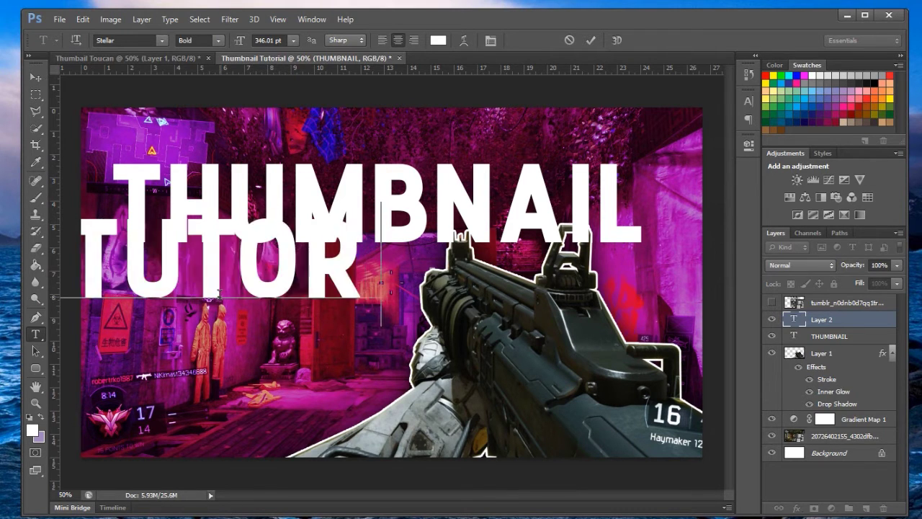
text(IAL)
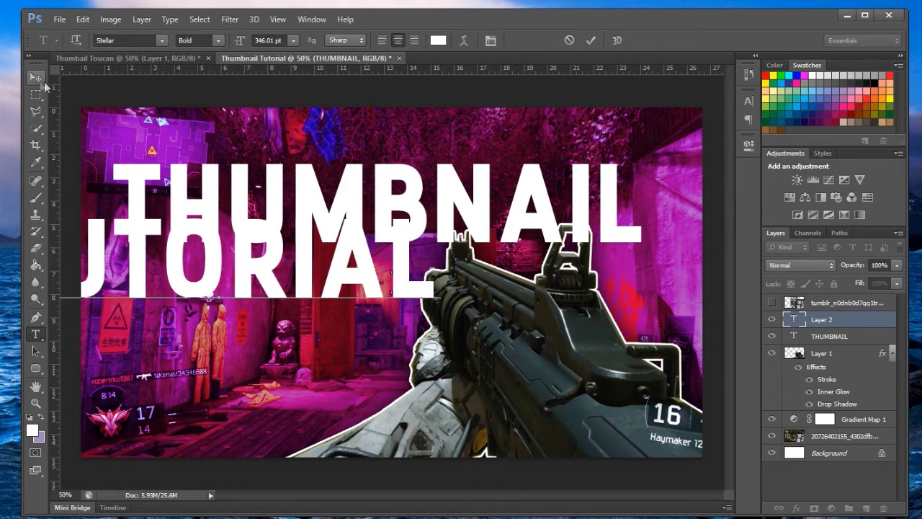
click(35, 77)
drag(248, 292, 405, 319)
- Align both text layers by their horizontal centres around mid-canvas, with TUTORIAL nudged down to leave a small gap
shift+click(852, 337)
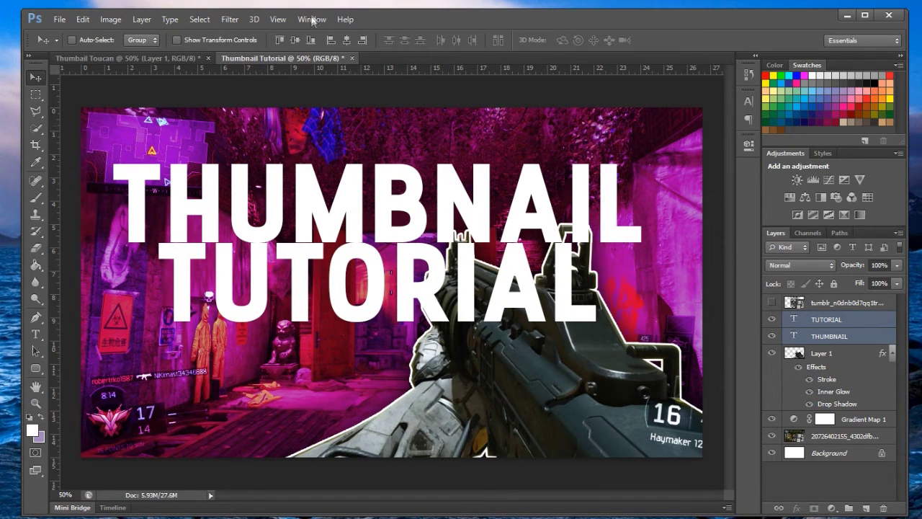
click(346, 40)
drag(395, 199, 412, 210)
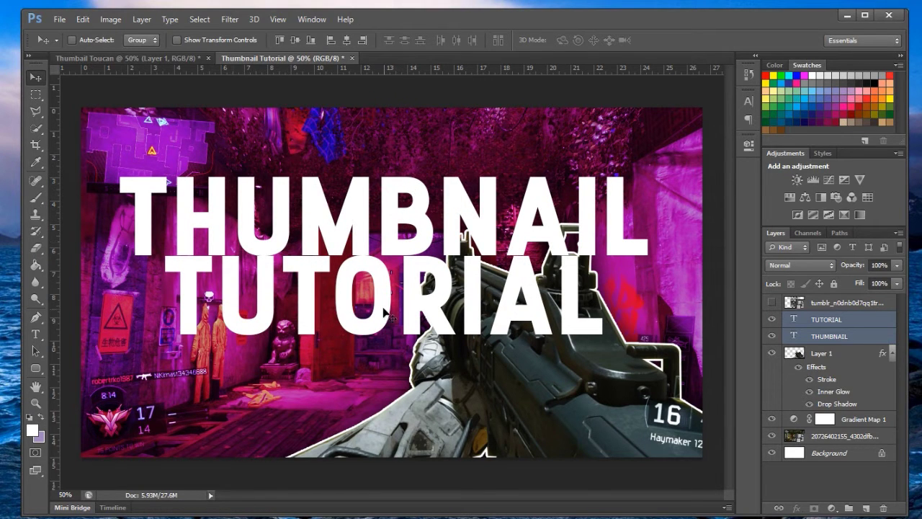
click(813, 321)
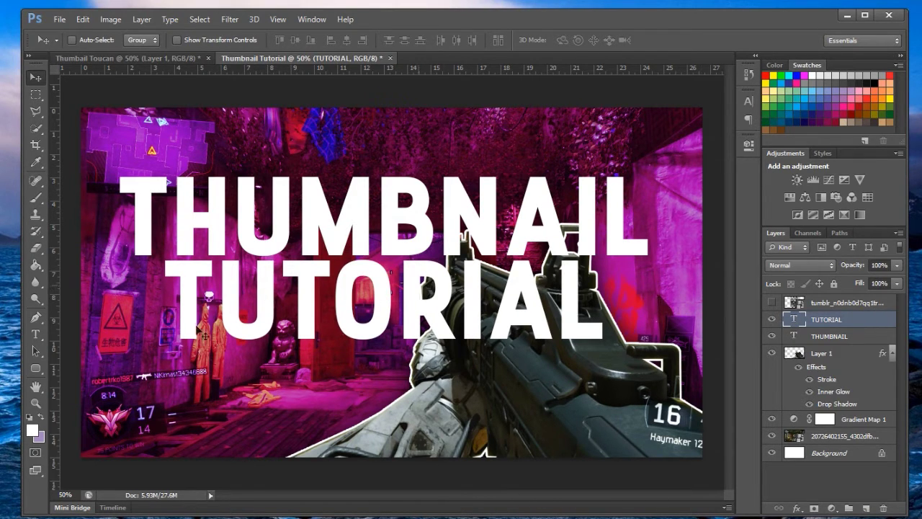
- Recolour the word TUTORIAL to amber yellow #ffc000
click(34, 333)
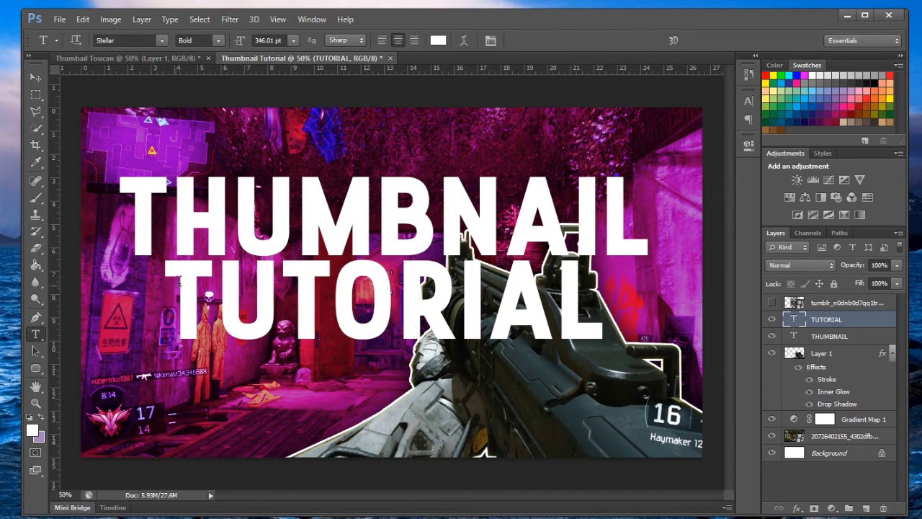
drag(173, 288, 608, 310)
click(438, 39)
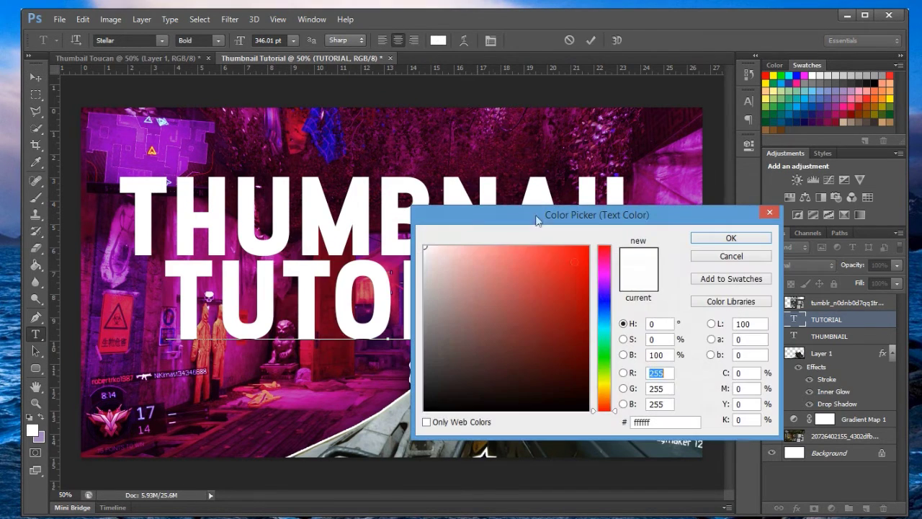
click(611, 393)
drag(586, 249, 603, 238)
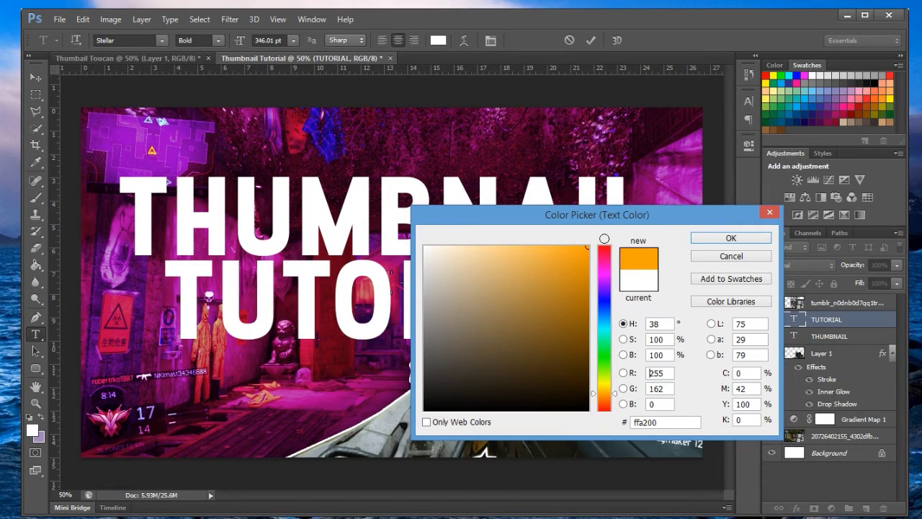
click(615, 391)
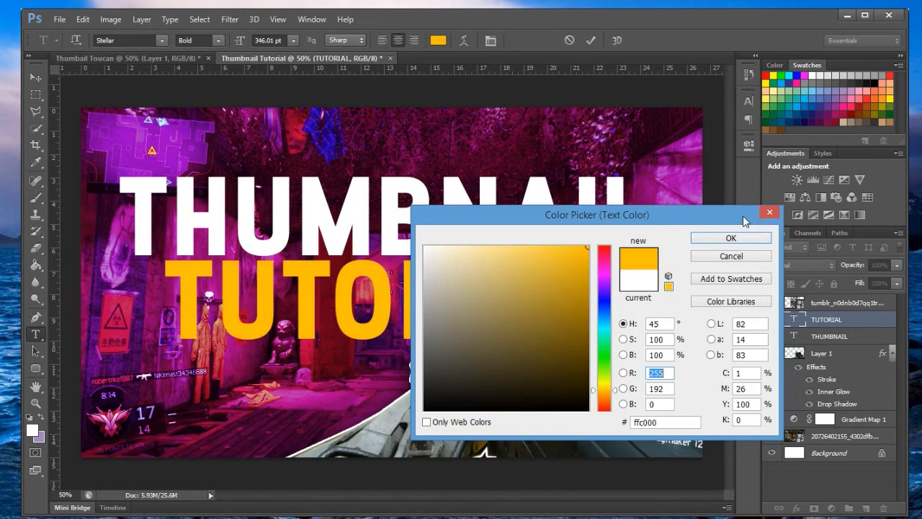
click(730, 238)
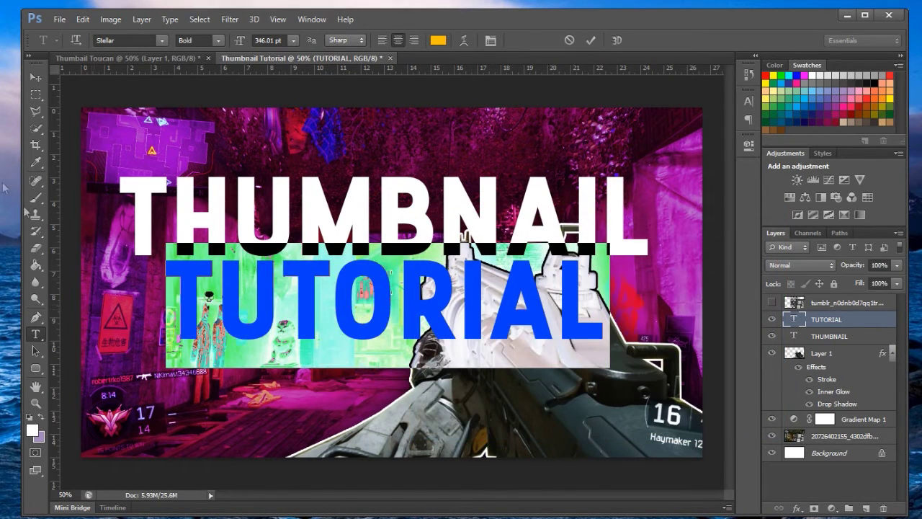
click(34, 77)
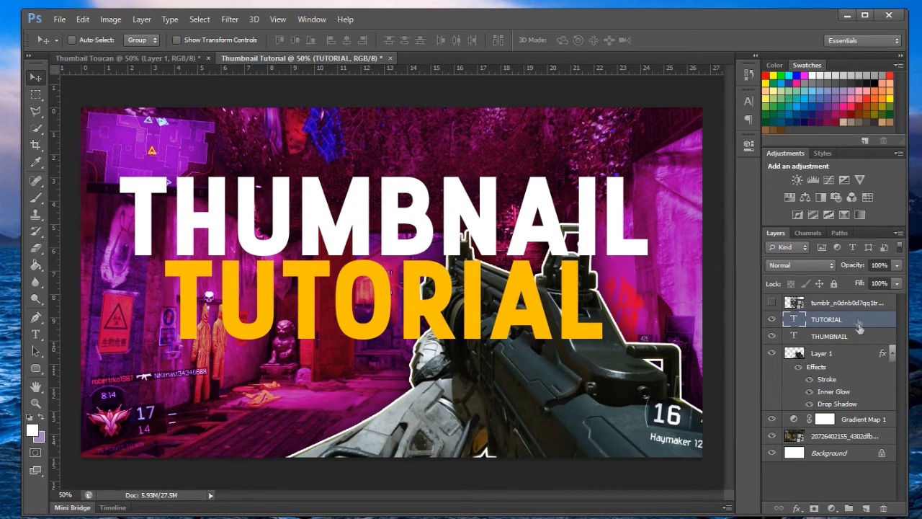
- Duplicate both text layers and merge the rasterized copies into a single layer
shift+click(862, 336)
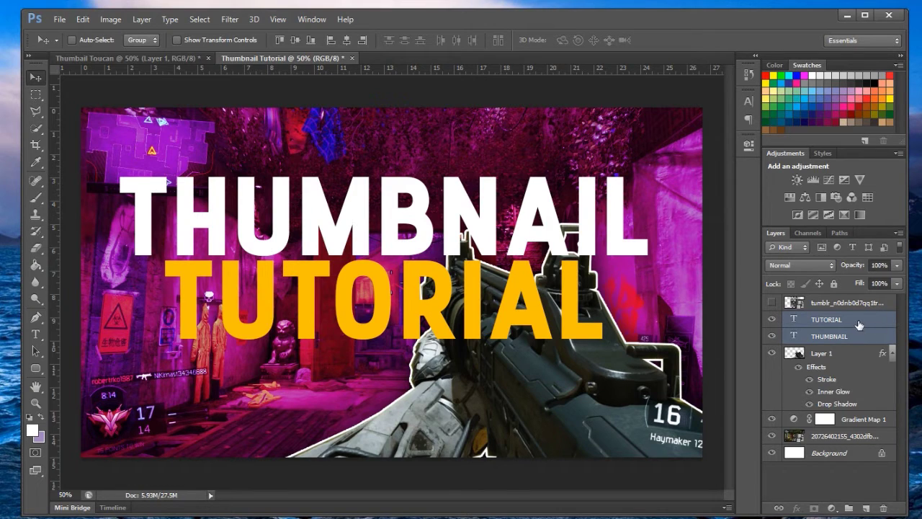
drag(858, 324, 865, 507)
right_click(855, 336)
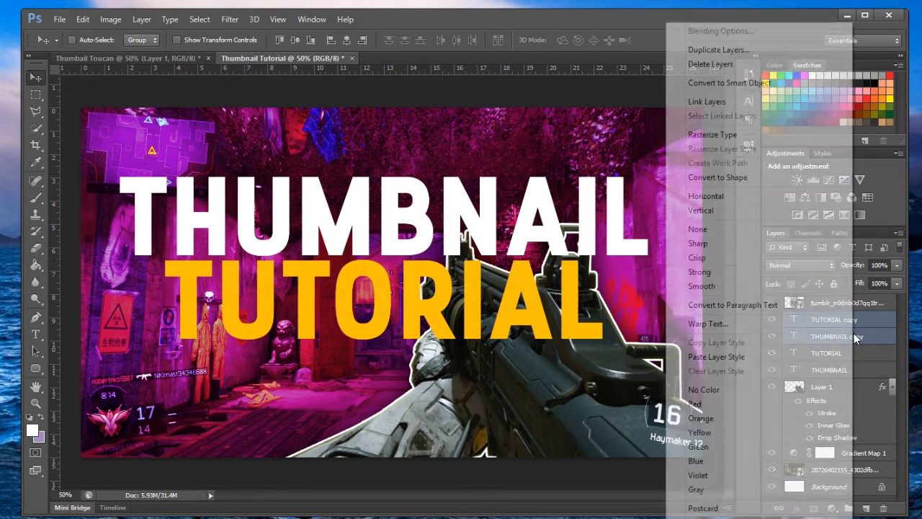
click(711, 134)
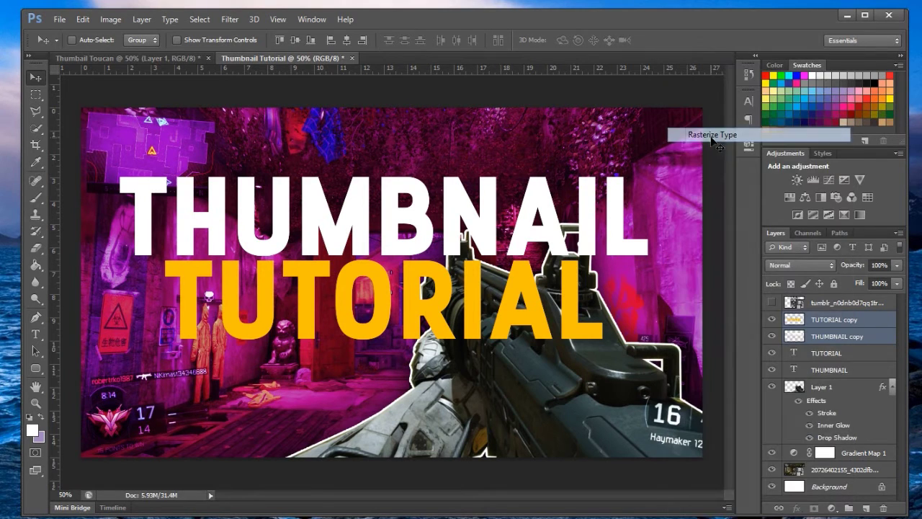
right_click(826, 326)
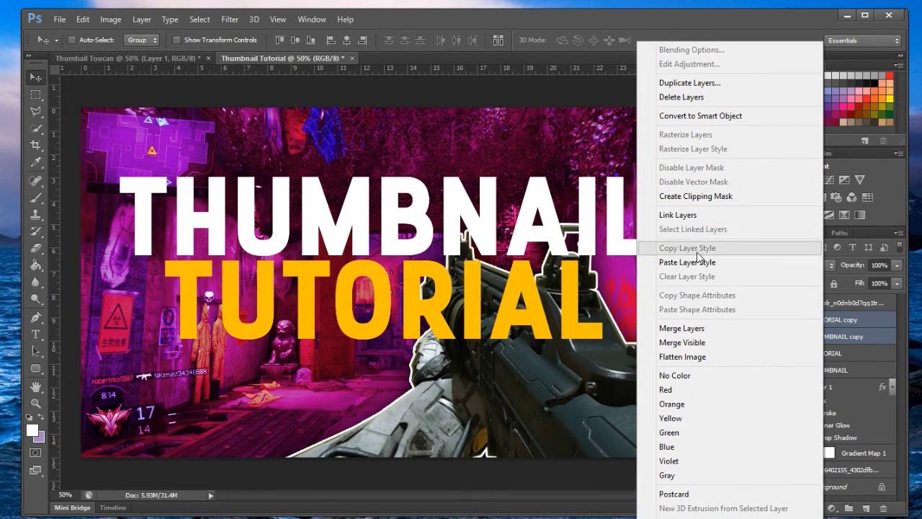
click(682, 328)
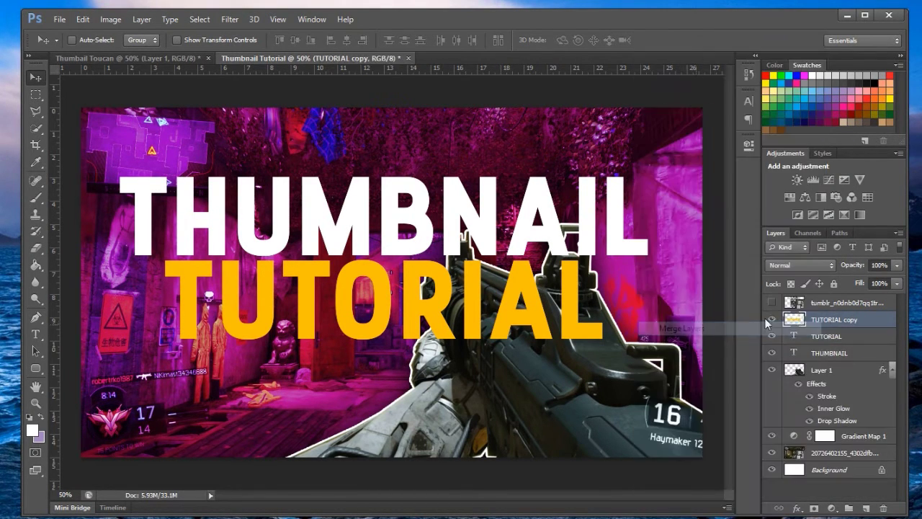
- Hide the original TUTORIAL and THUMBNAIL text layers and reselect the merged copy
click(830, 337)
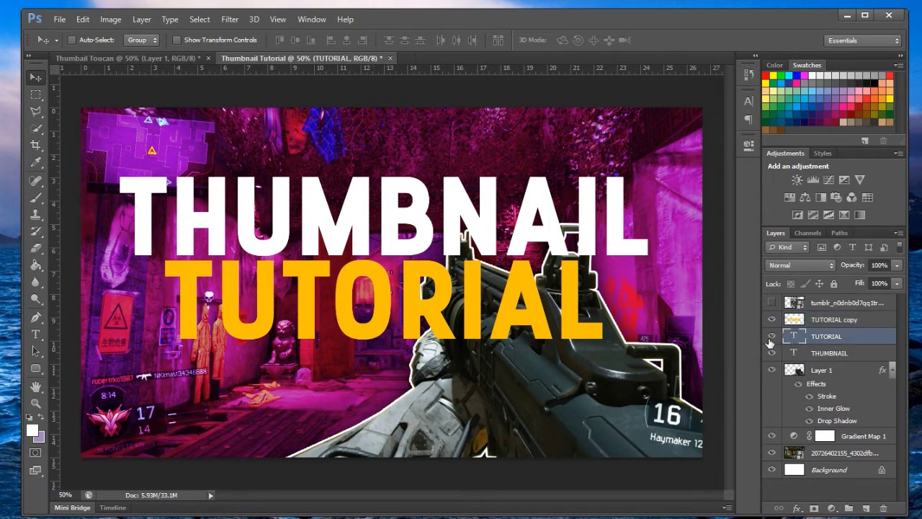
drag(771, 335, 771, 353)
click(835, 319)
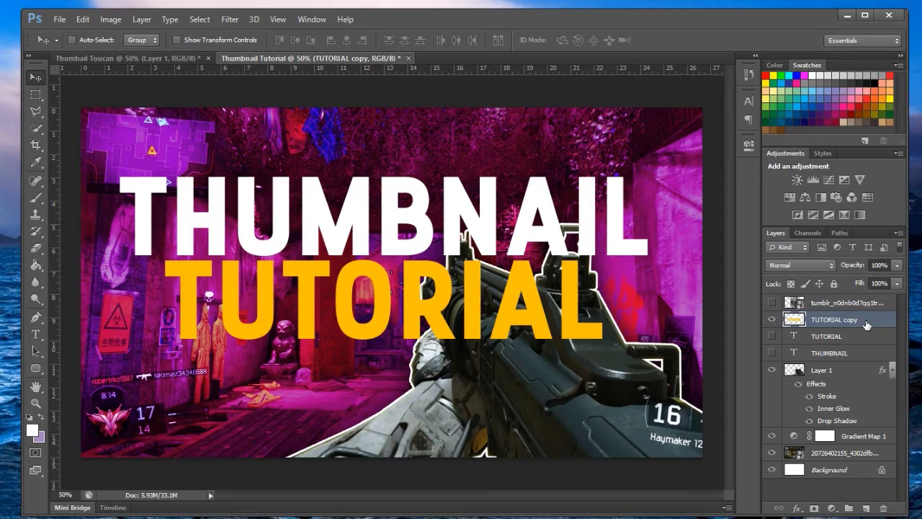
- Give the merged text layer a Drop Shadow with distance 0 px, spread 10% and size 40 px
double_click(866, 325)
mouse_move(692, 162)
mouse_down()
mouse_move(465, 162)
mouse_move(692, 61)
mouse_up()
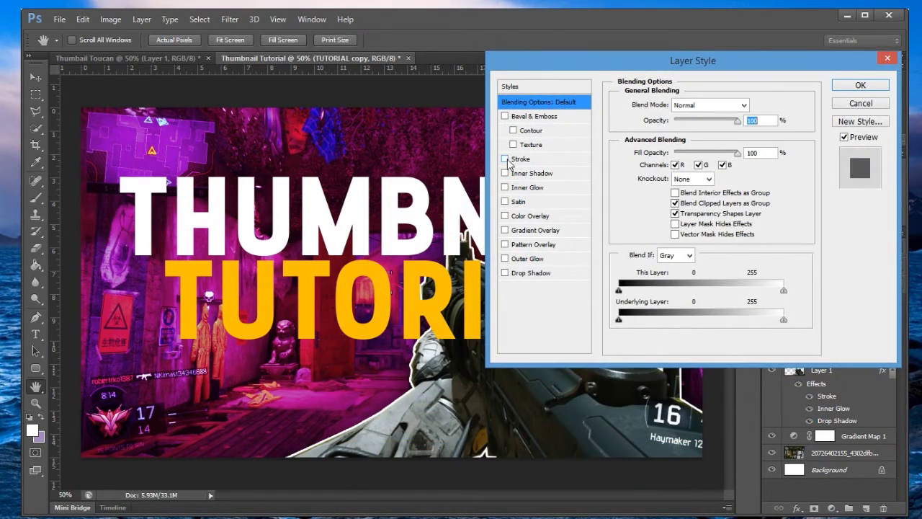
click(505, 273)
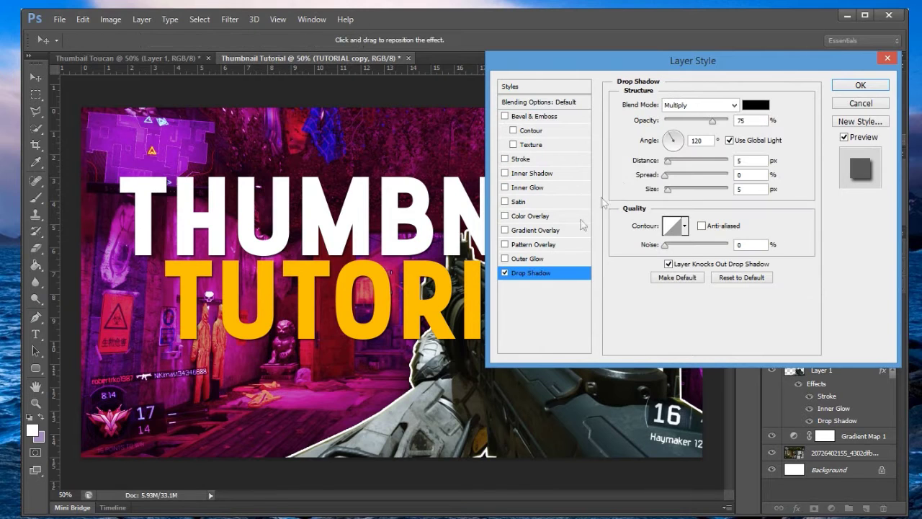
drag(667, 168, 682, 193)
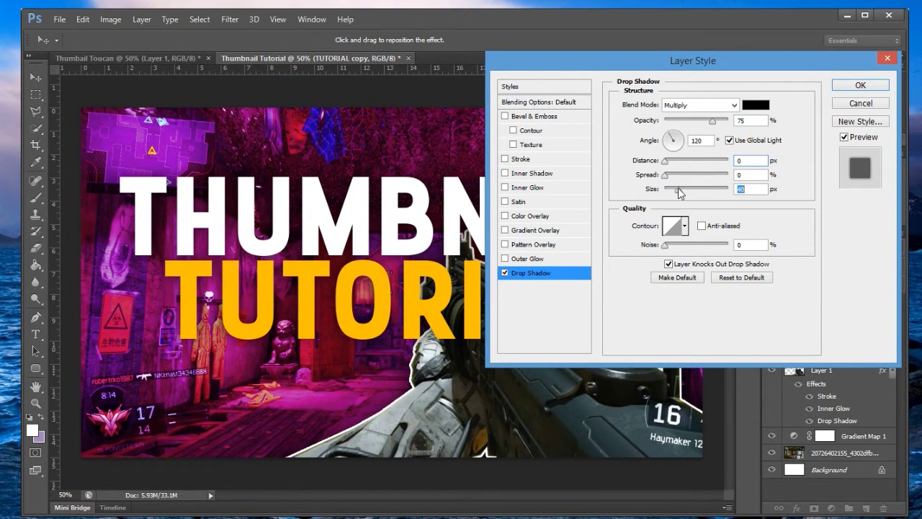
click(665, 176)
drag(673, 176, 672, 175)
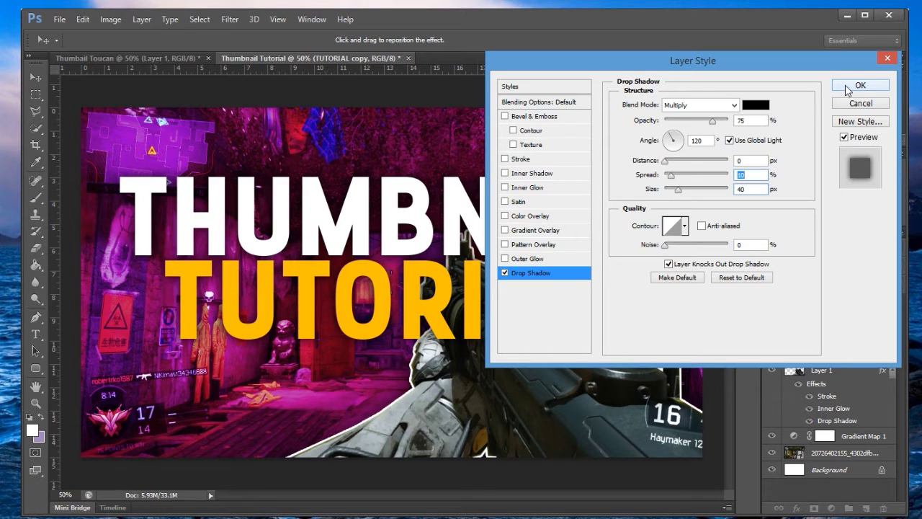
- Add a Satin effect to the merged text with Overlay blend mode, 70% opacity, distance 12 px and size 16 px
click(505, 201)
click(524, 203)
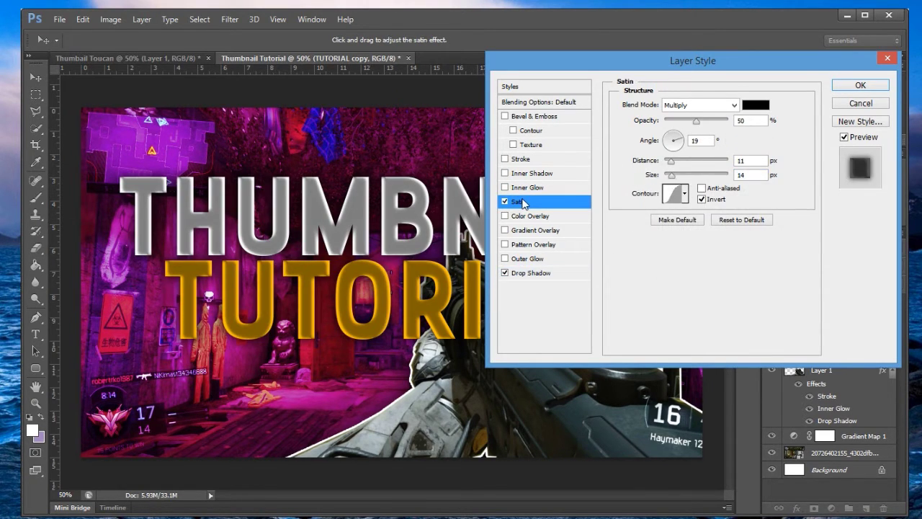
click(707, 106)
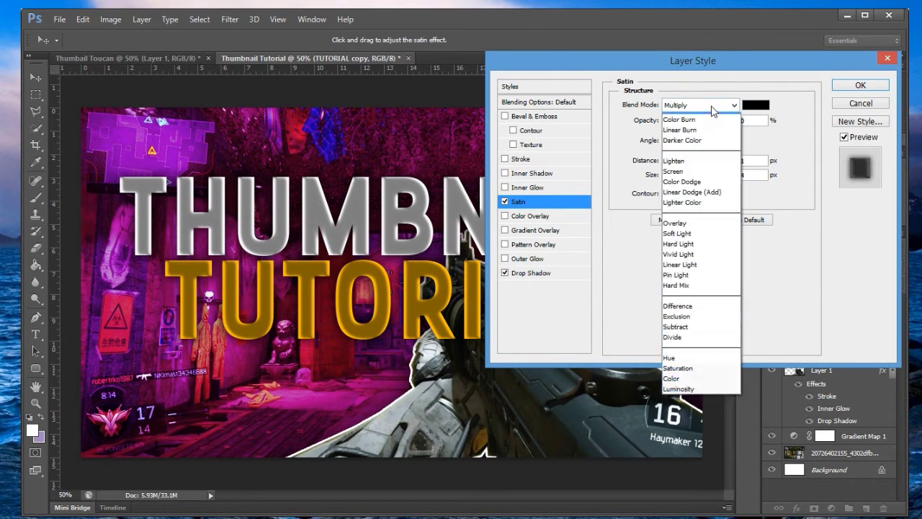
click(700, 273)
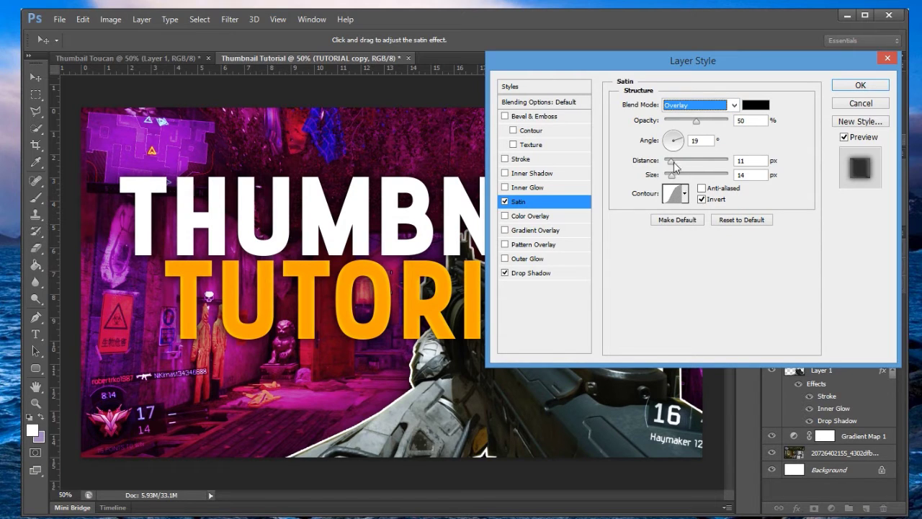
drag(697, 123, 706, 124)
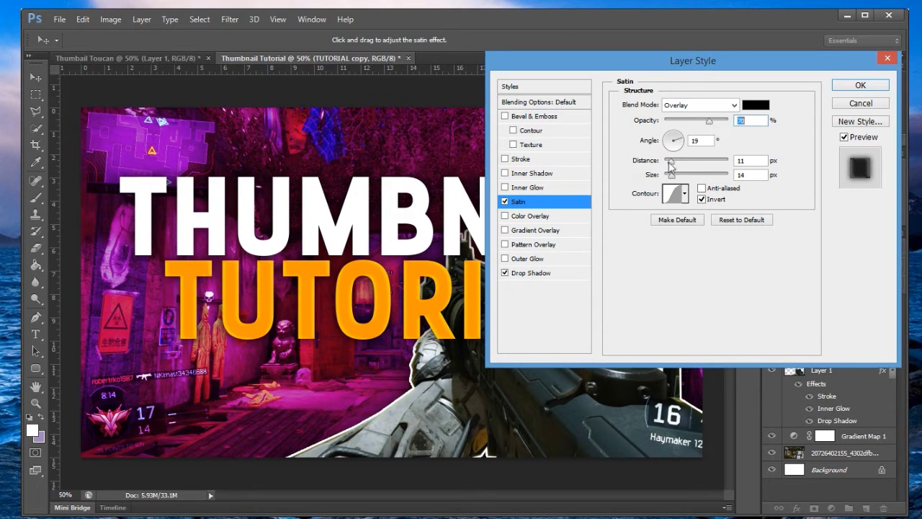
mouse_move(672, 165)
mouse_down()
mouse_move(686, 164)
mouse_move(657, 165)
mouse_move(675, 160)
mouse_move(676, 175)
mouse_up()
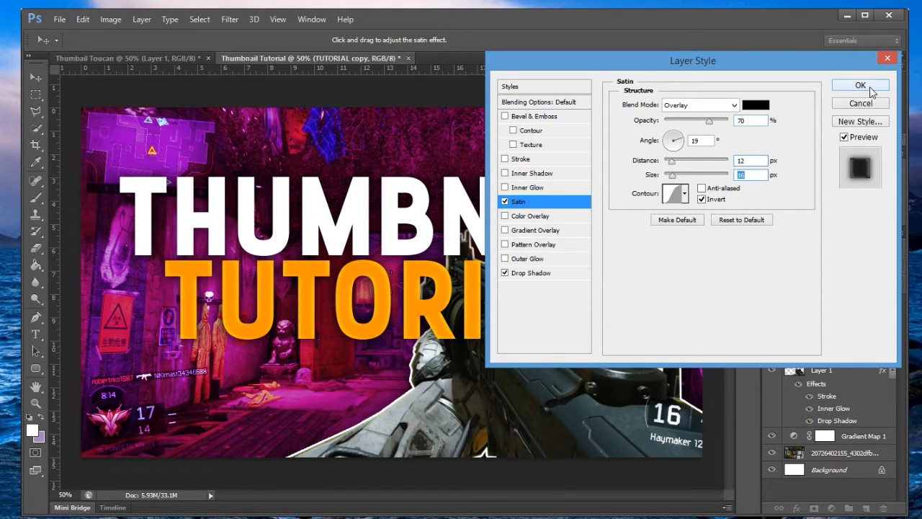
- Add an Inner Glow using a gradient from yellow #ffff00 to transparent, with size 24 px, and apply the layer style
click(504, 187)
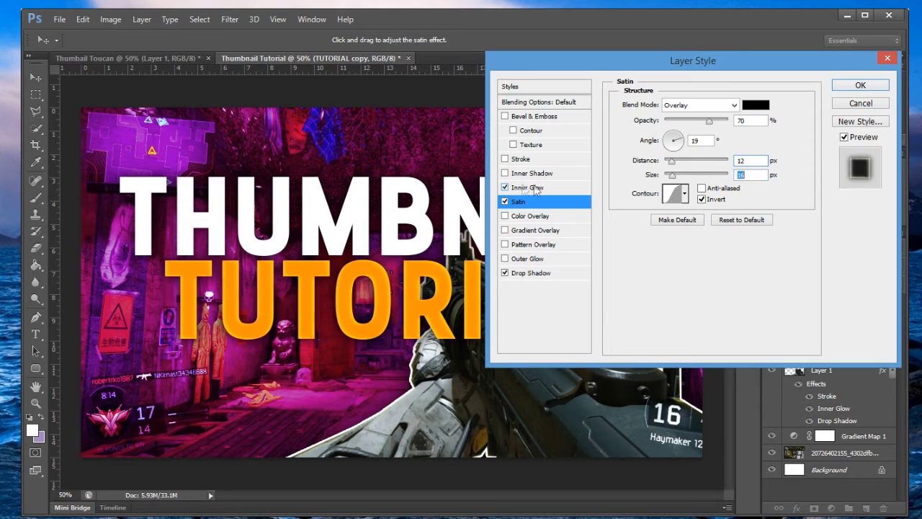
click(535, 188)
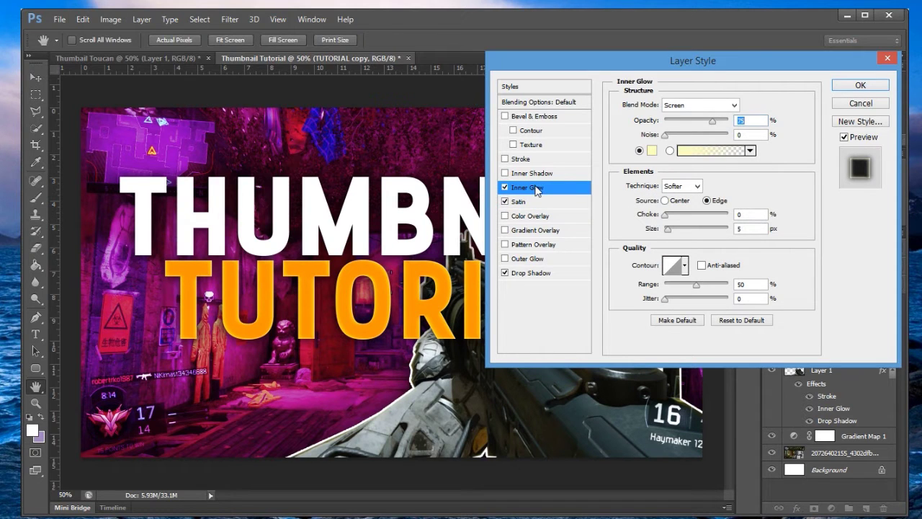
click(685, 152)
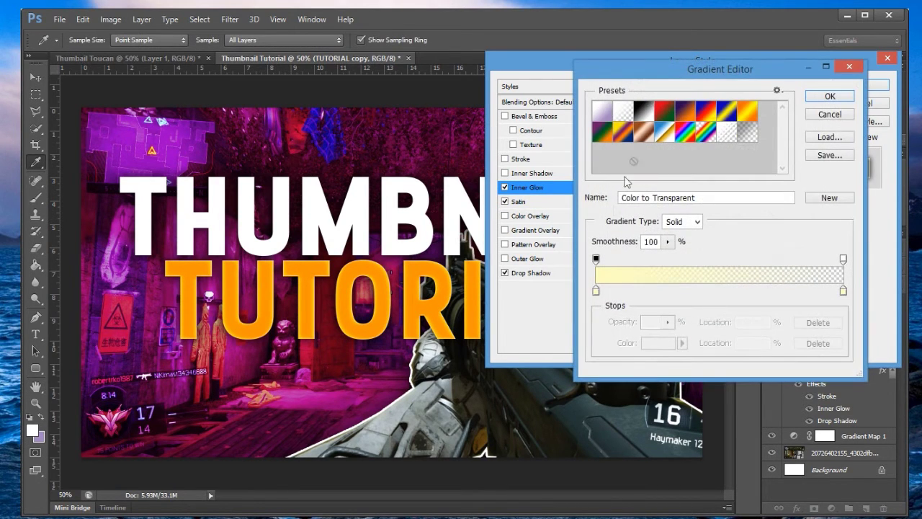
double_click(595, 291)
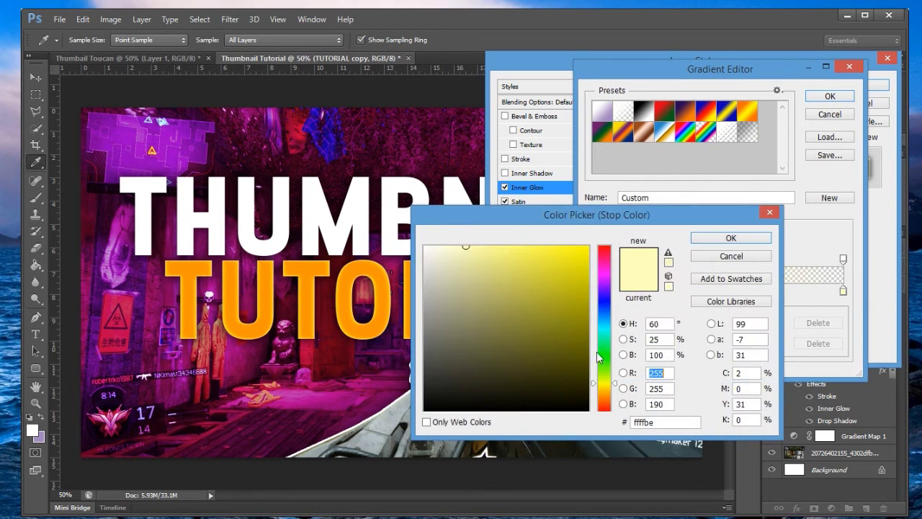
drag(566, 291, 586, 241)
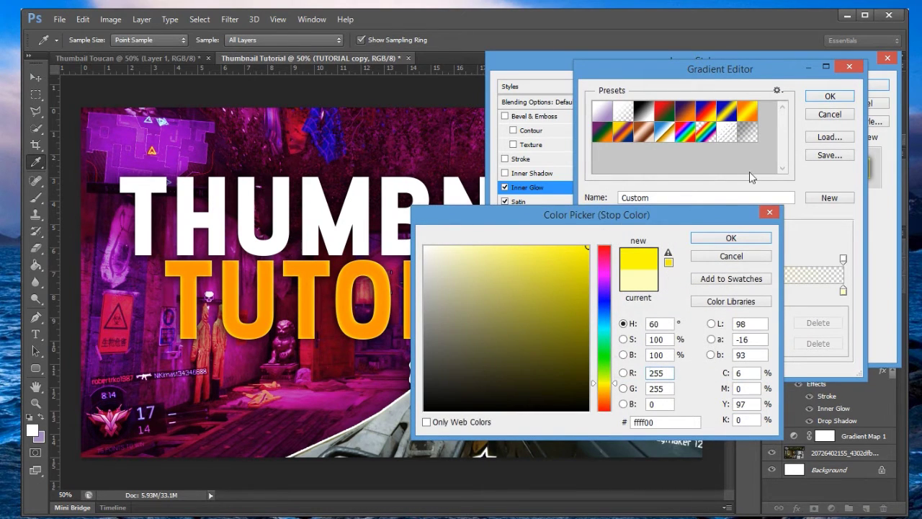
click(727, 239)
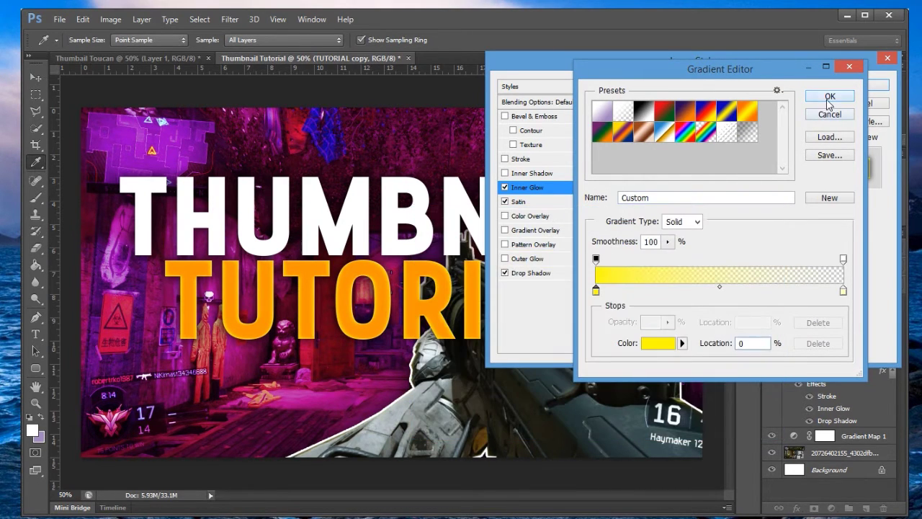
click(828, 97)
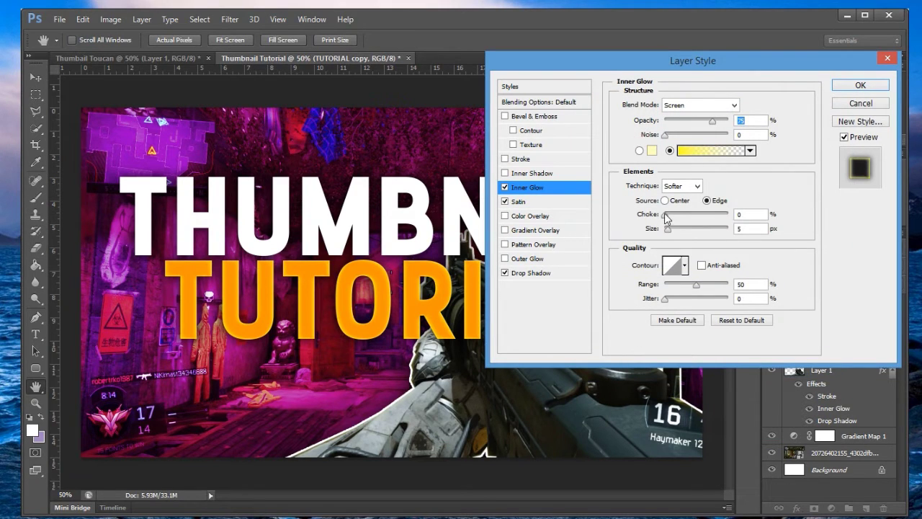
drag(667, 228, 673, 228)
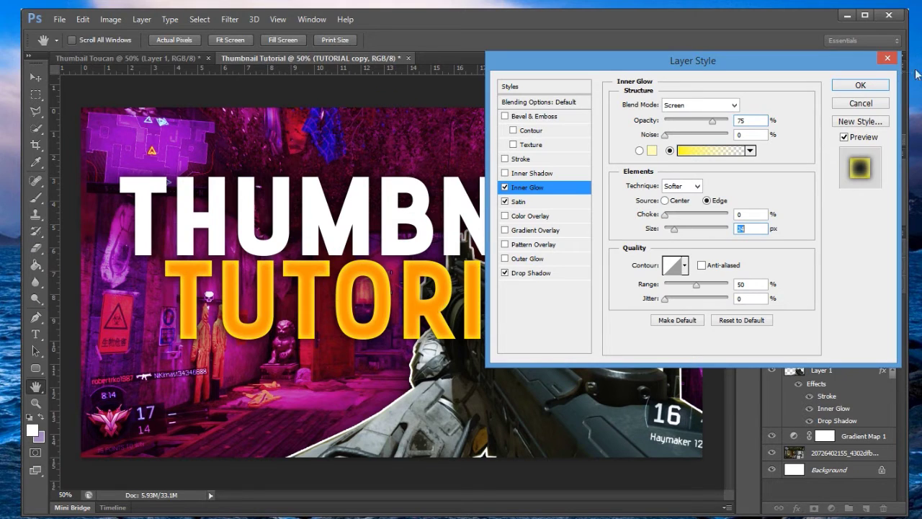
click(859, 86)
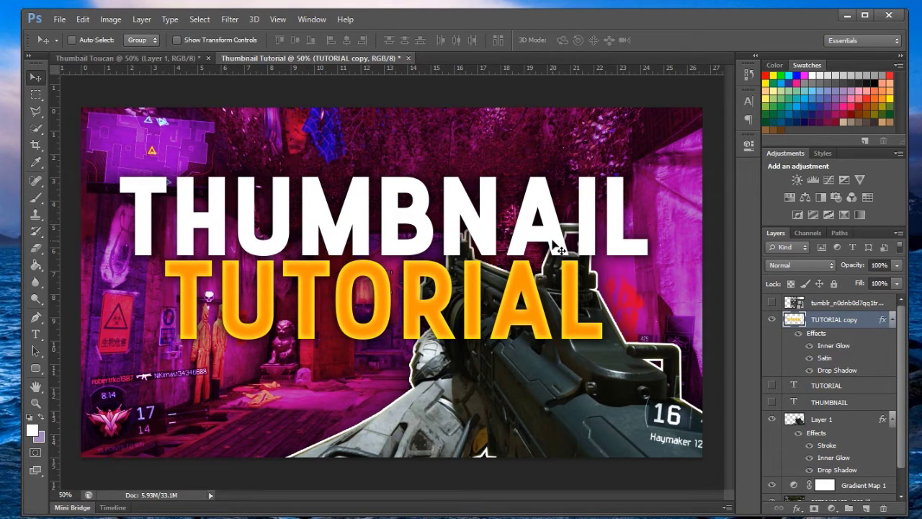
- Warp the merged text with the Inflate style at 30% bend and move it slightly down the canvas
key(ctrl+t)
right_click(523, 255)
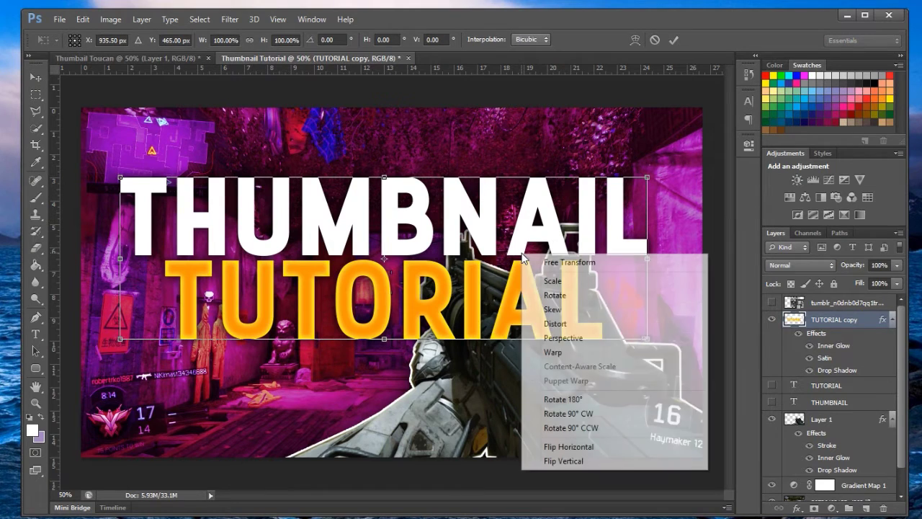
click(555, 352)
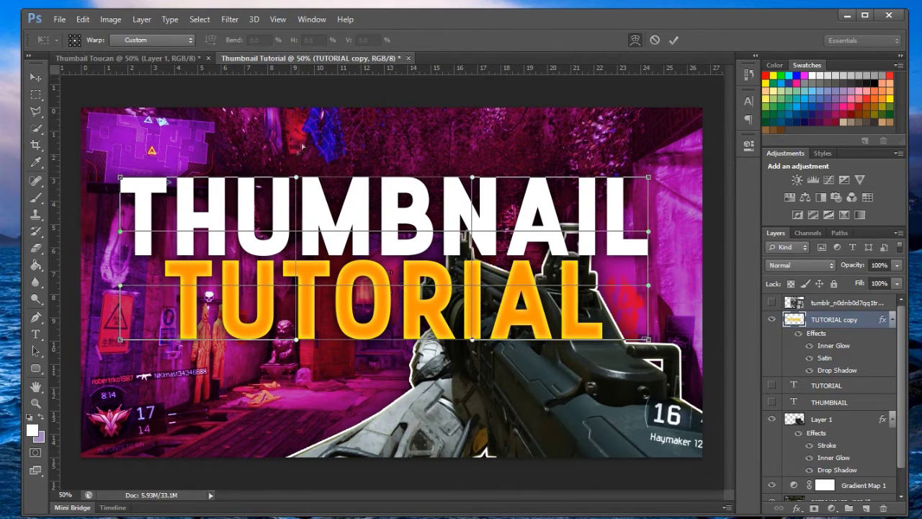
click(155, 40)
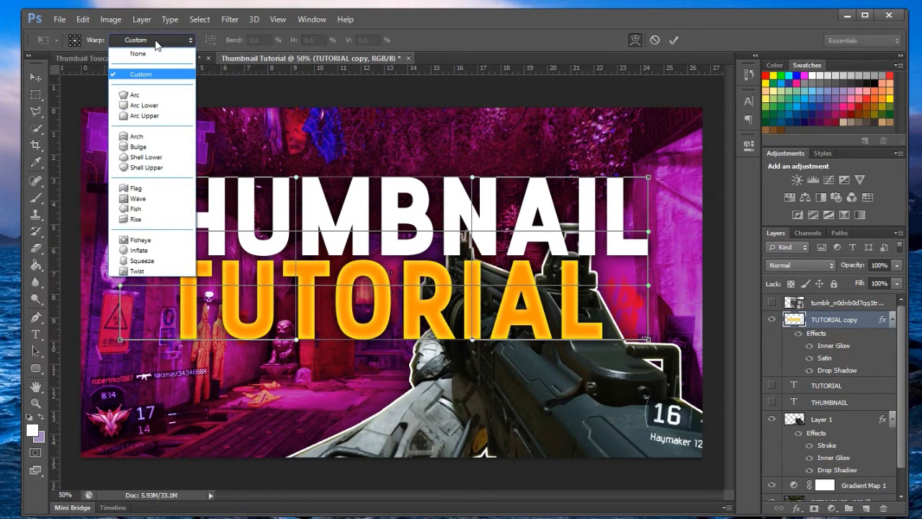
click(138, 250)
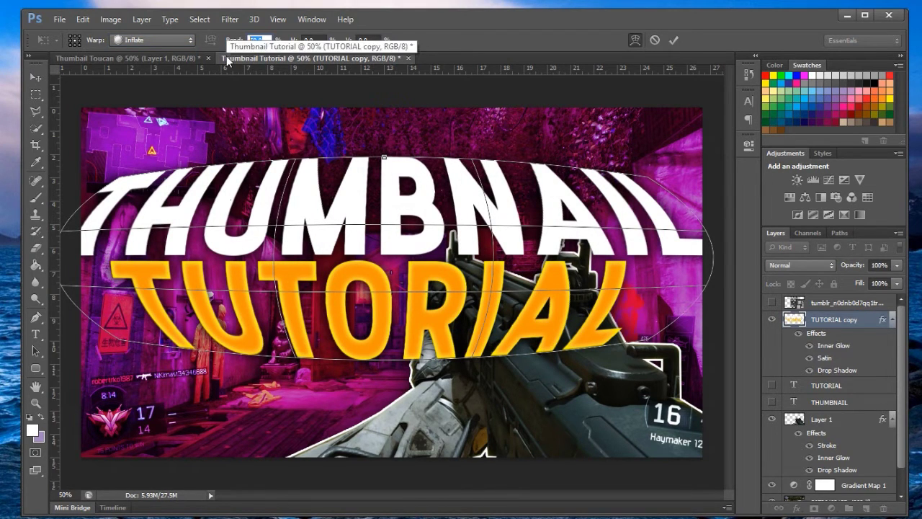
text(30)
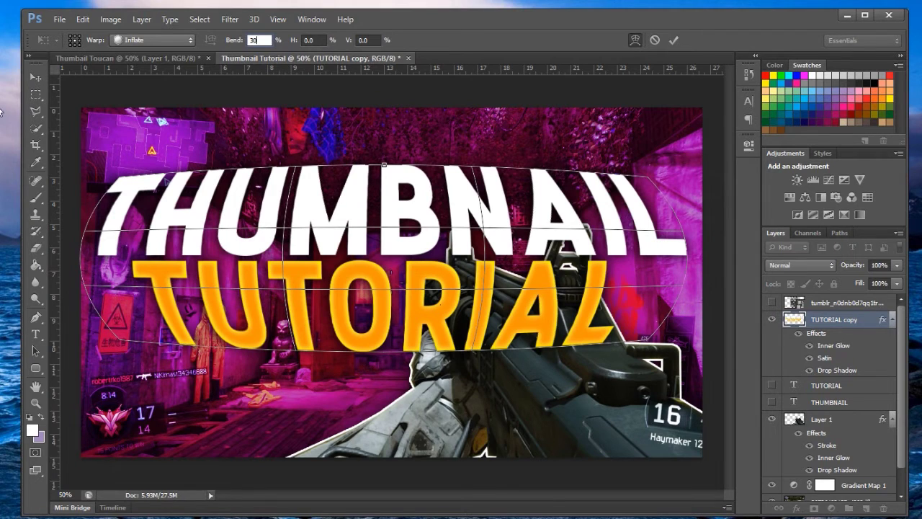
click(33, 81)
click(396, 194)
drag(383, 226, 382, 250)
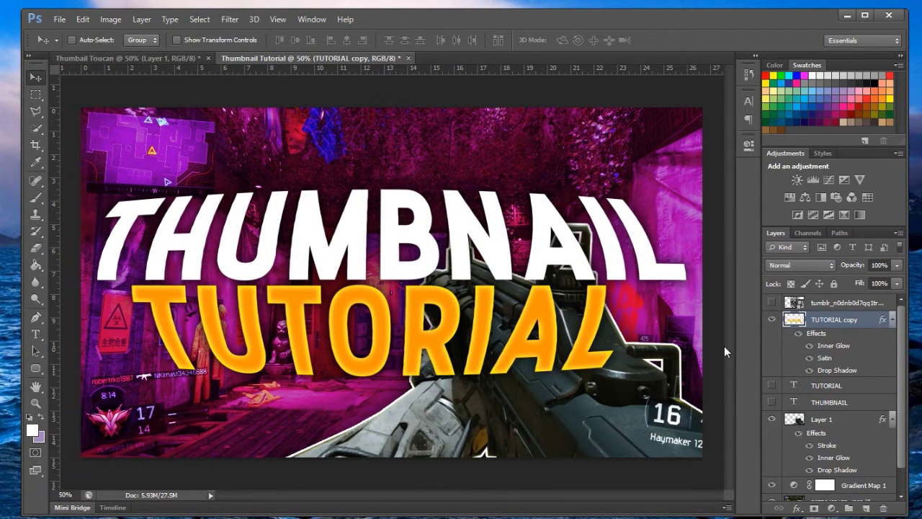
- Create a layer group named TEXT and put the merged TUTORIAL copy layer inside it
click(849, 508)
double_click(822, 319)
text(TEXT)
click(834, 350)
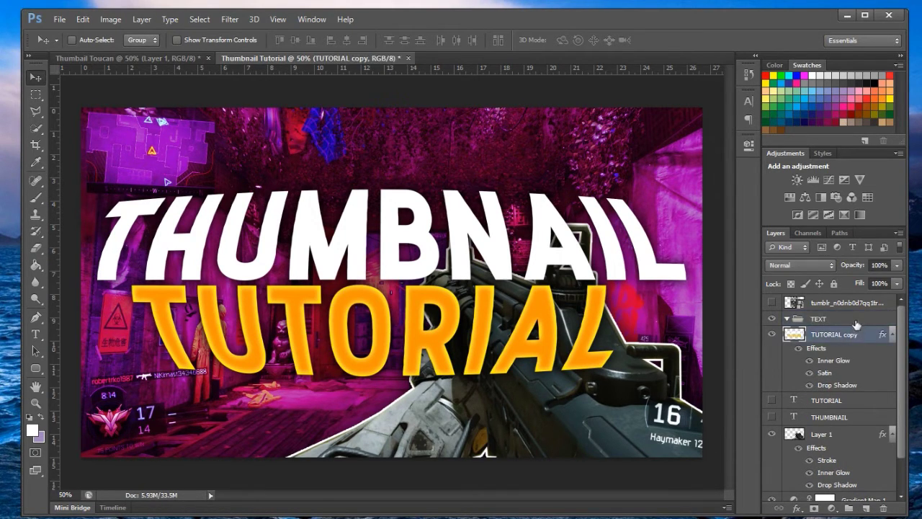
drag(834, 335, 840, 319)
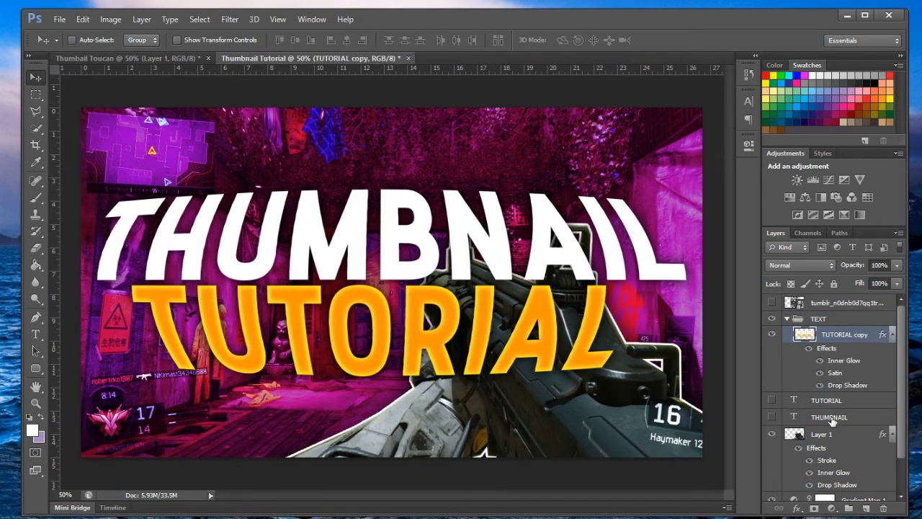
- Move the hidden TUTORIAL and THUMBNAIL text layers into the TEXT group below the merged copy and collapse its effects list
click(828, 417)
shift+click(826, 399)
drag(826, 399, 819, 326)
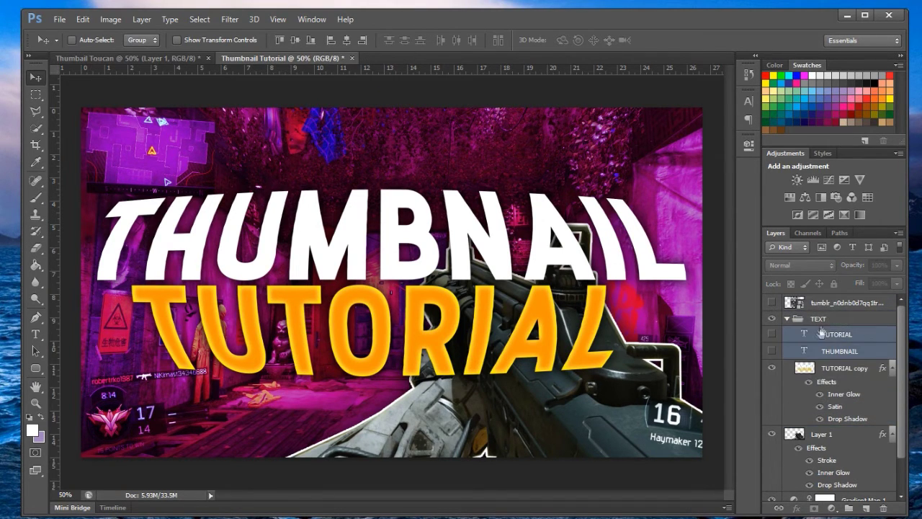
click(813, 333)
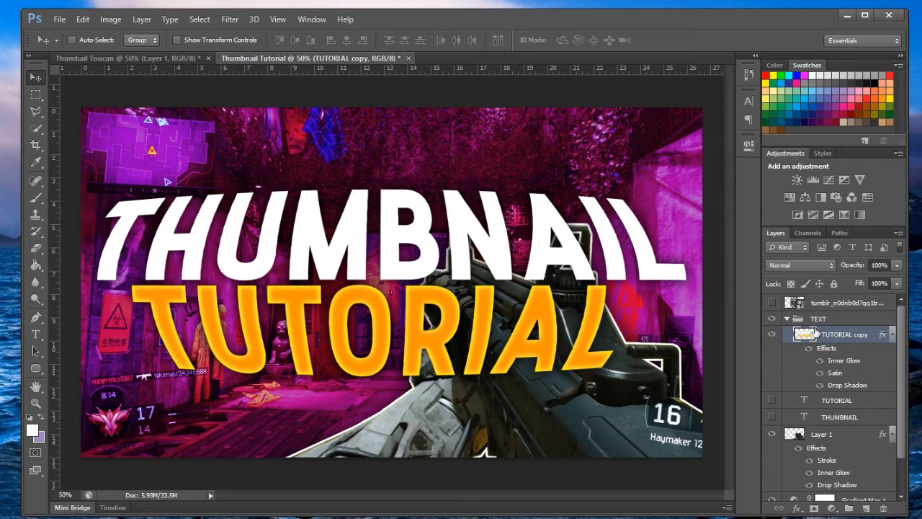
click(891, 335)
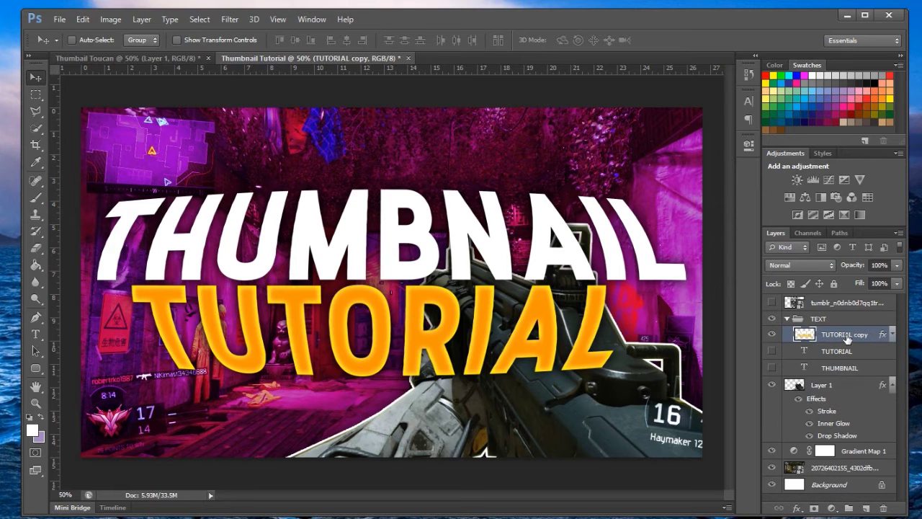
- Duplicate the merged text layer, place the duplicate beneath it and scale it about its centre to roughly 98.6%
drag(847, 338, 864, 509)
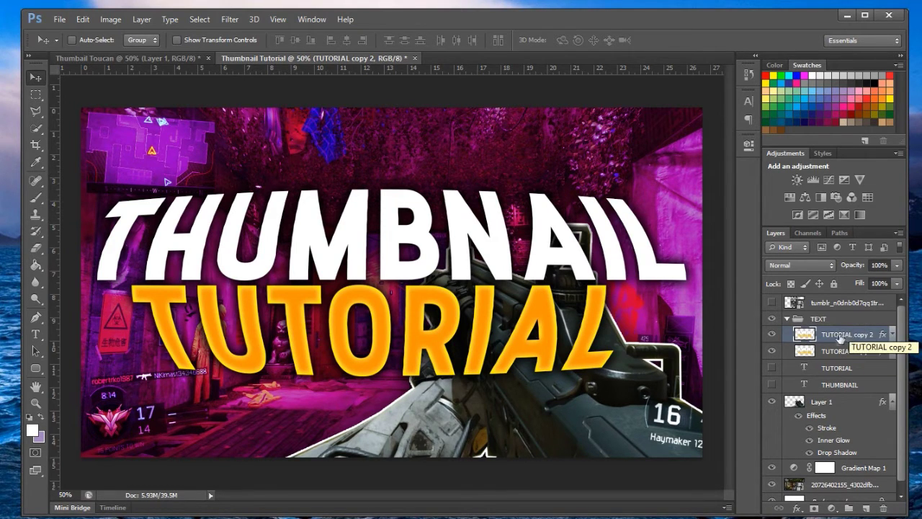
drag(850, 335, 839, 356)
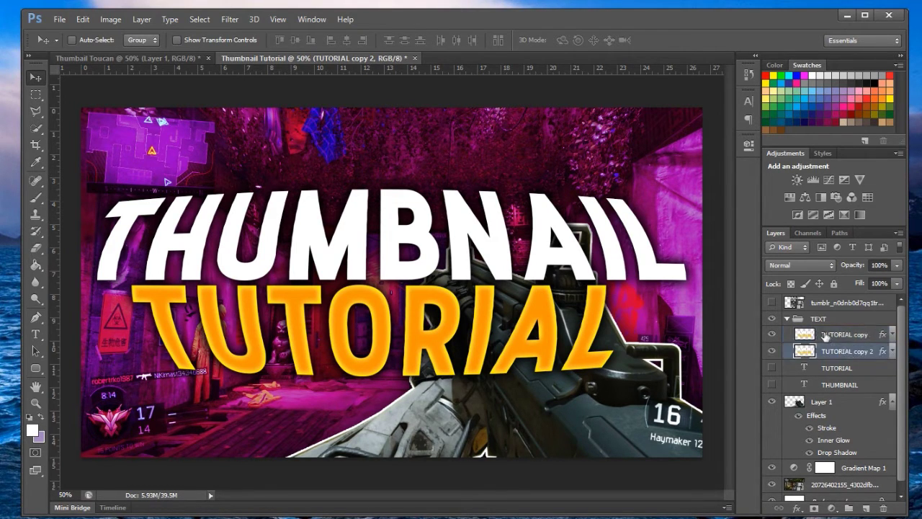
key(ctrl+t)
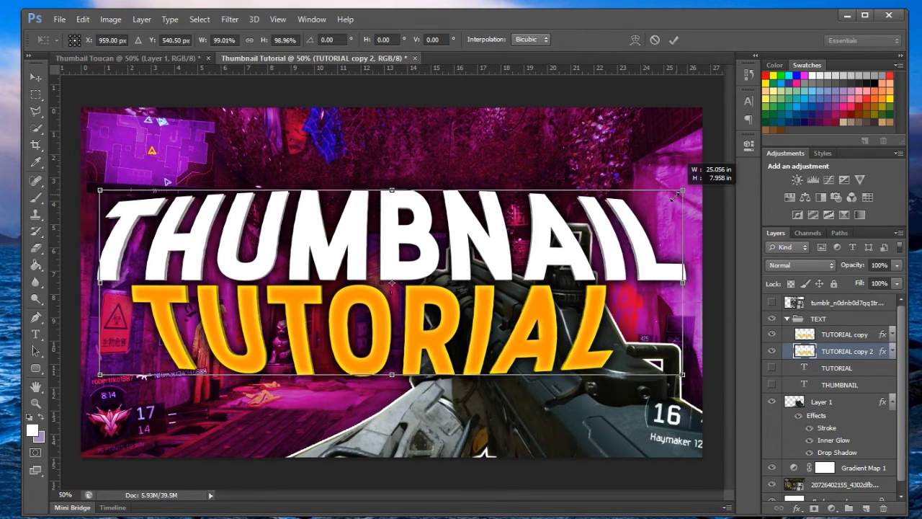
drag(676, 196, 678, 187)
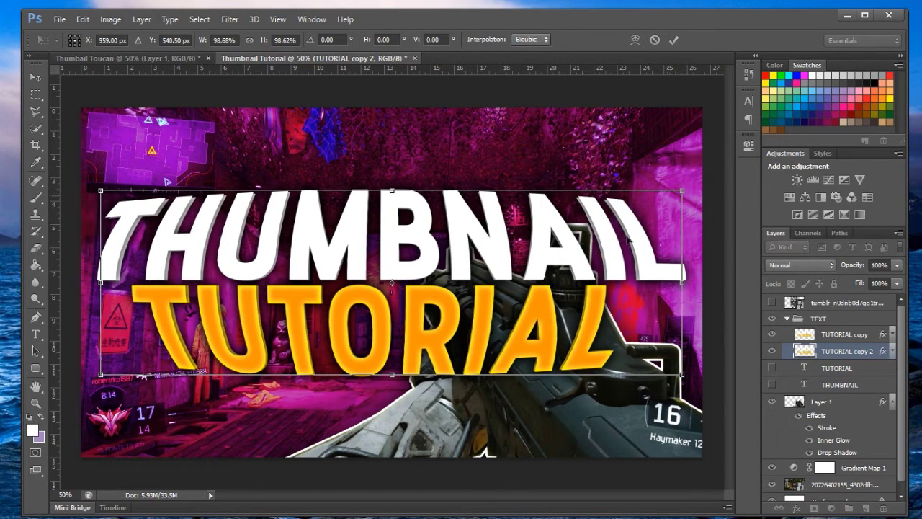
key(Return)
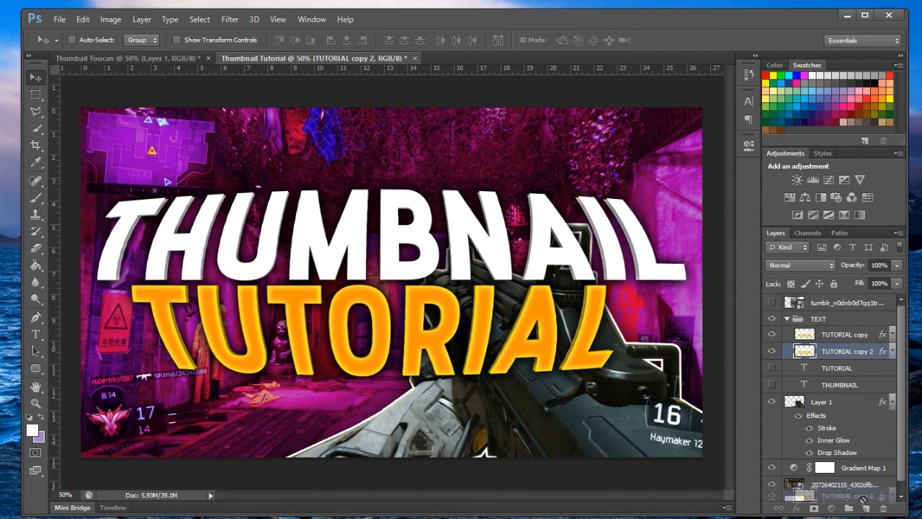
- Duplicate TUTORIAL copy 2, place the new duplicate beneath it and scale it about its centre to roughly 98.9%
key(ctrl+j)
drag(860, 343, 860, 367)
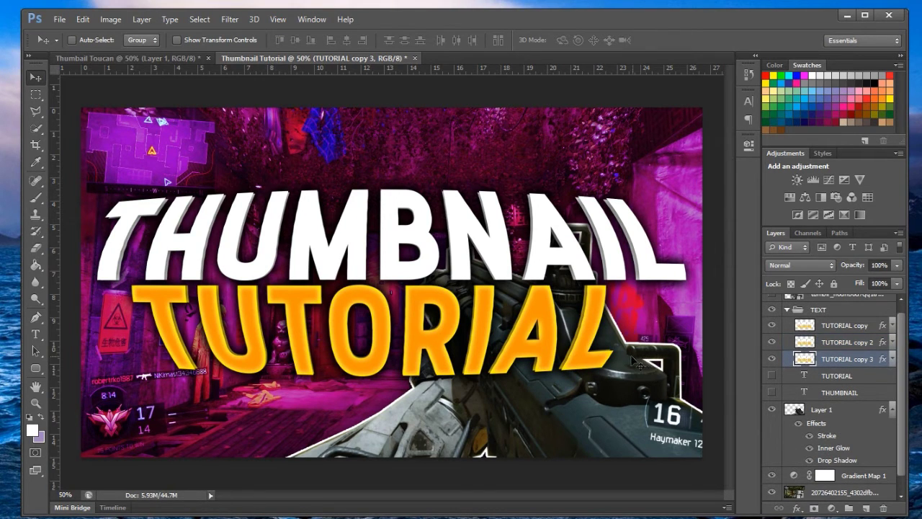
key(ctrl+t)
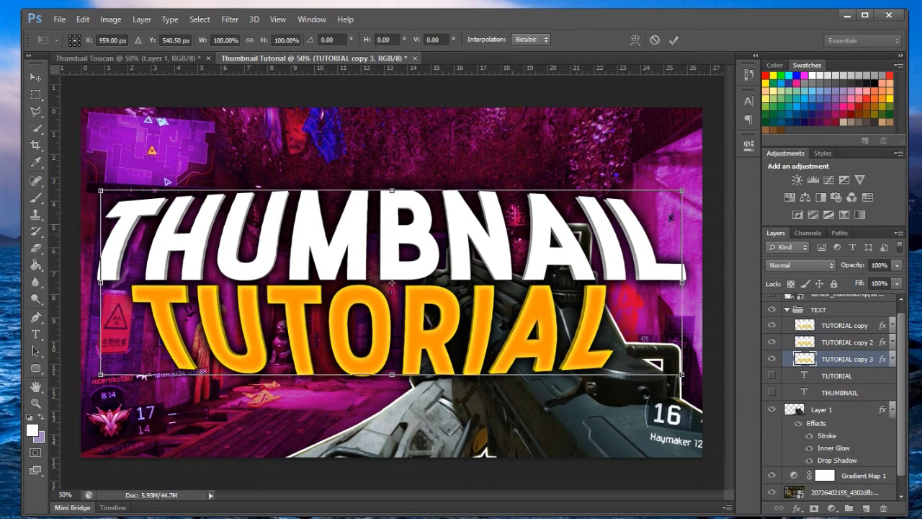
drag(682, 189, 677, 193)
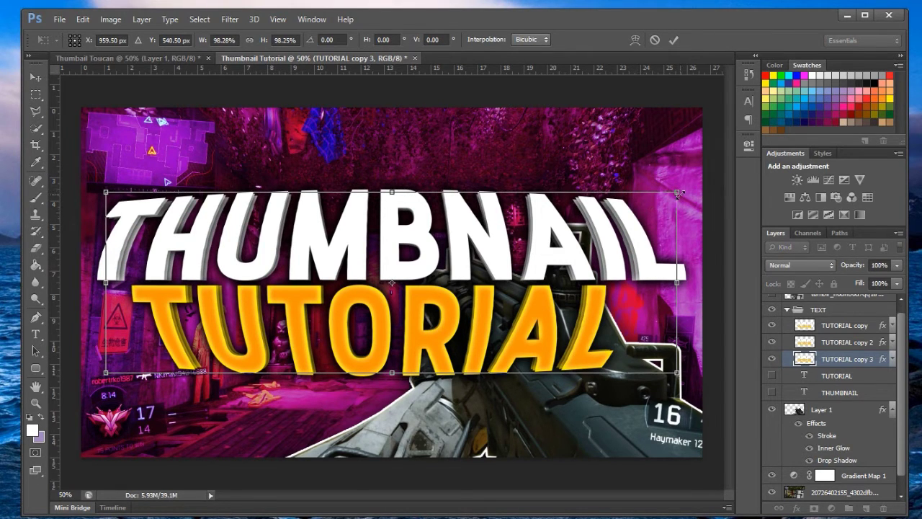
drag(681, 189, 680, 187)
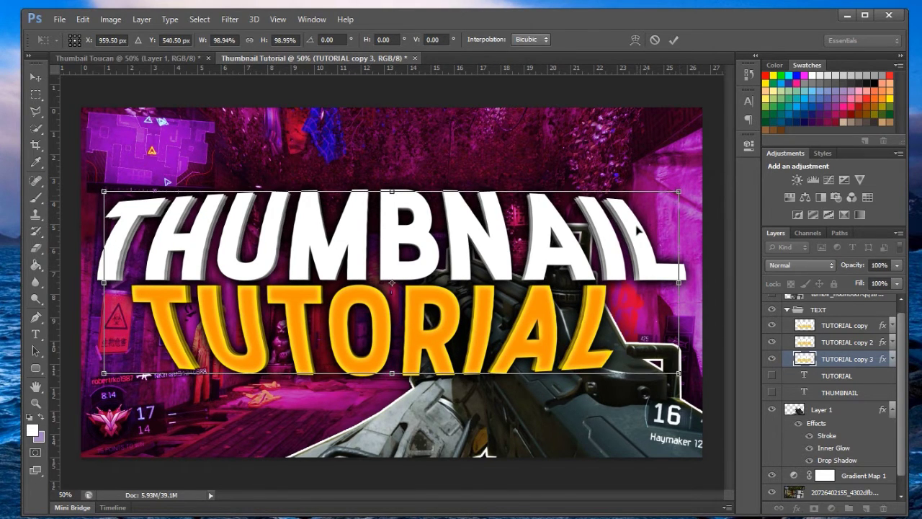
key(Return)
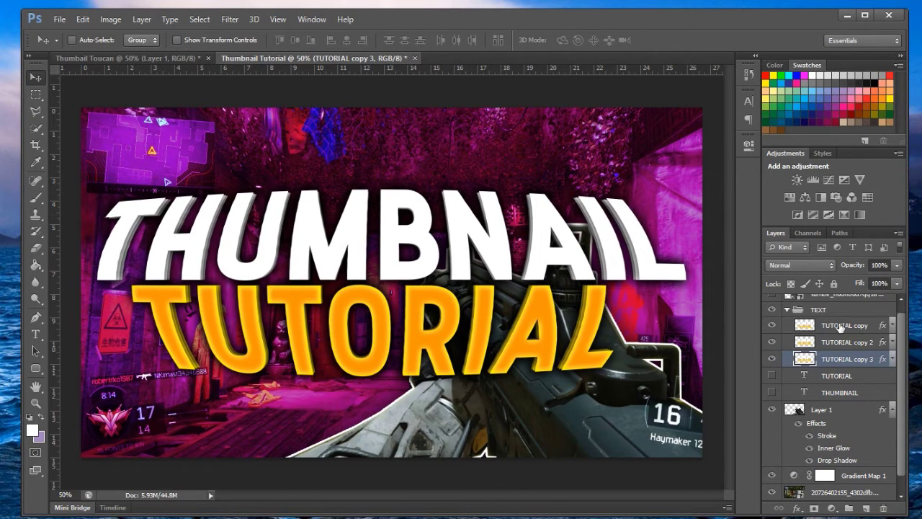
- Collapse the TEXT group and nudge the whole title slightly downward on the canvas
click(786, 311)
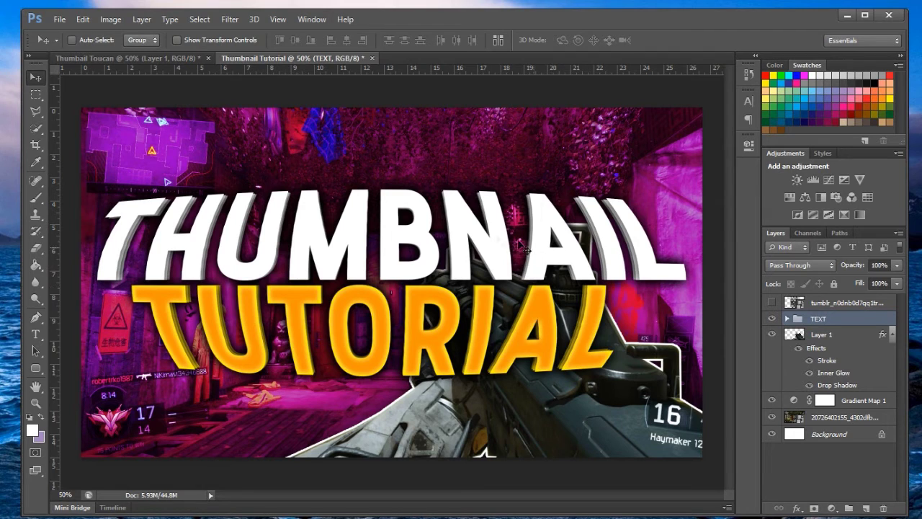
drag(465, 254, 460, 259)
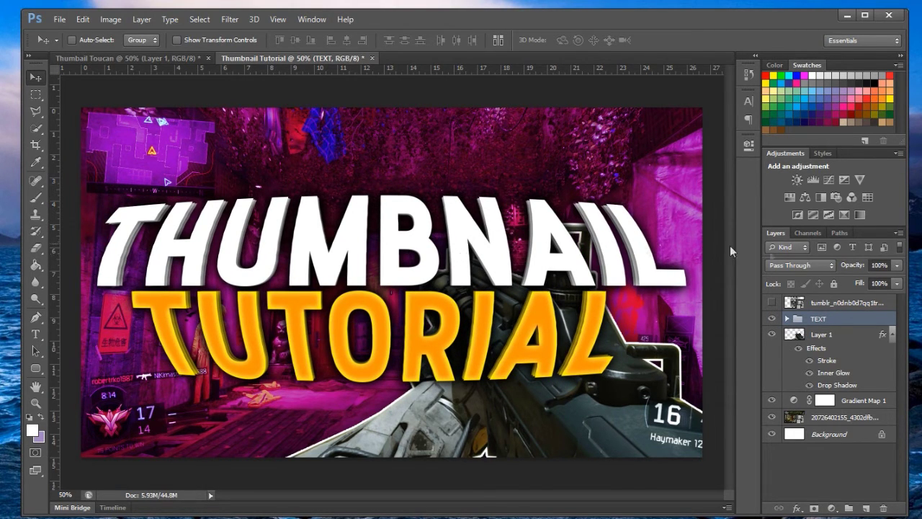
- Add a Curves adjustment above the TEXT group and pull the RGB curve's midtones down to darken the thumbnail
click(829, 180)
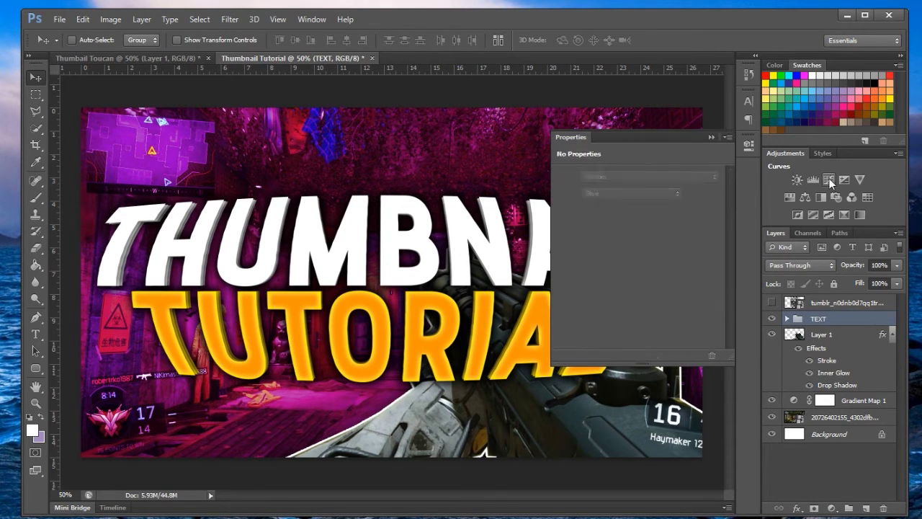
drag(655, 265, 663, 280)
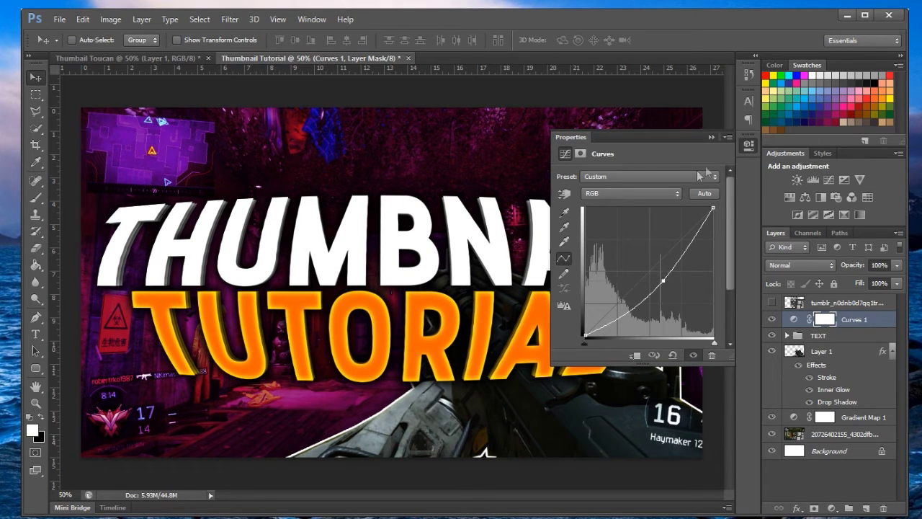
click(711, 138)
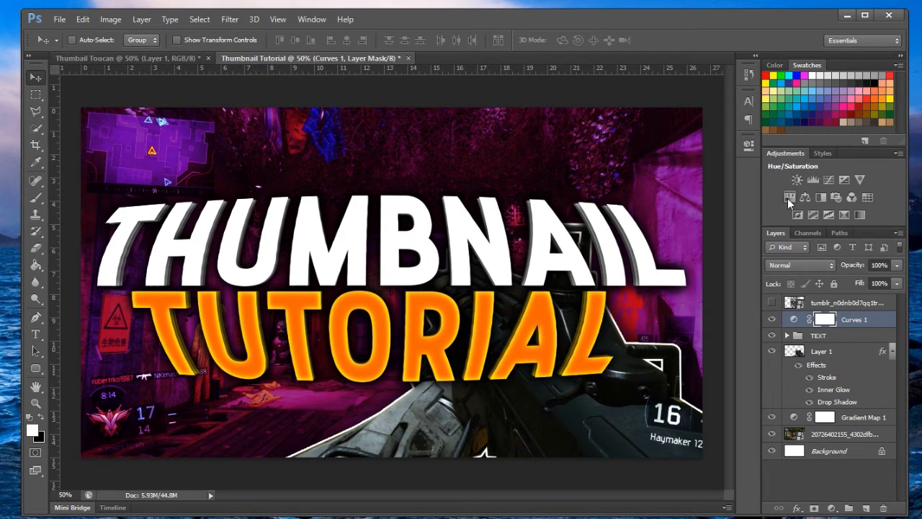
- Add a second Gradient Map adjustment using the violet-to-orange preset and set its blend mode to Overlay
click(860, 215)
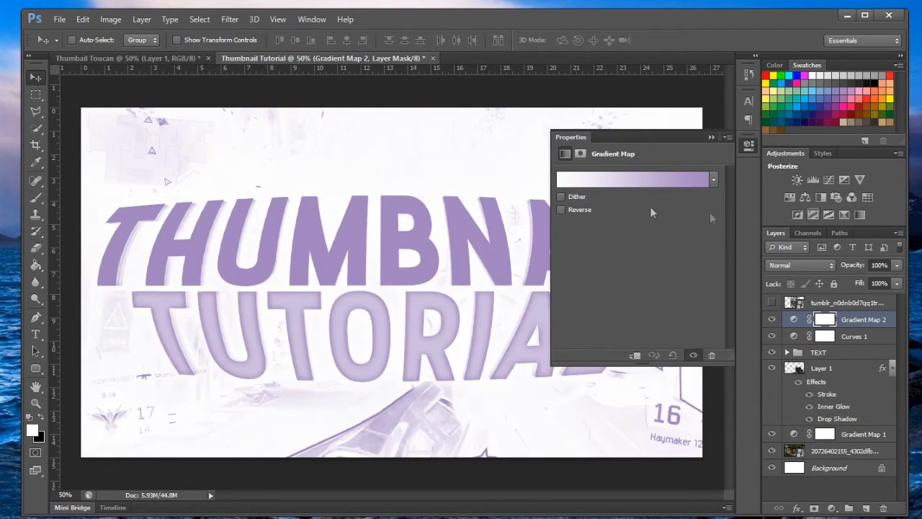
click(715, 181)
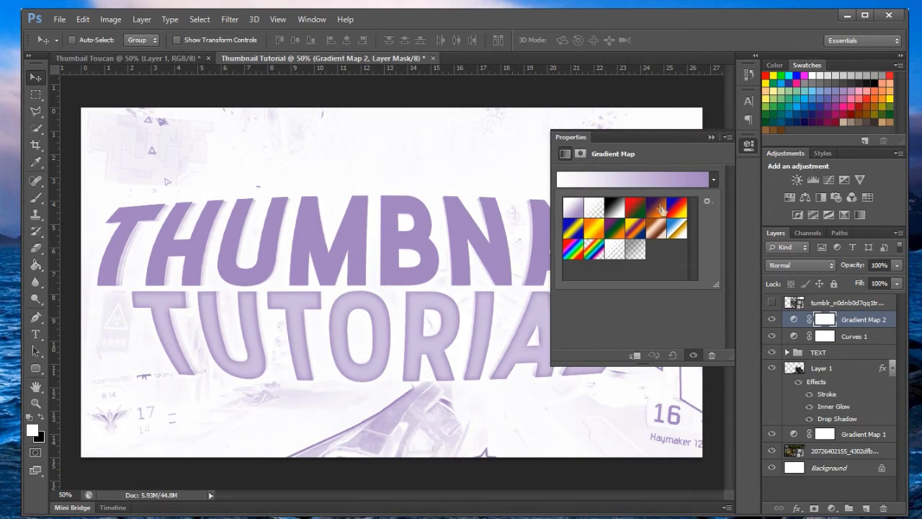
click(657, 212)
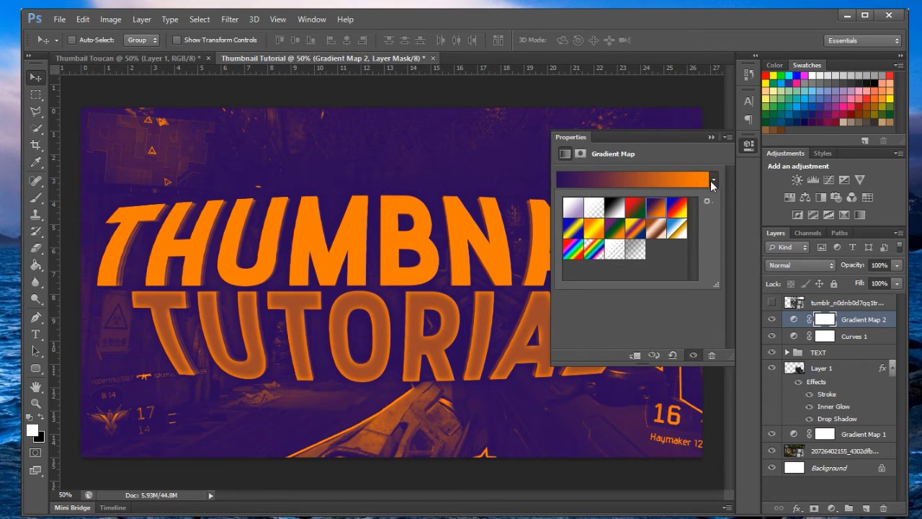
click(710, 138)
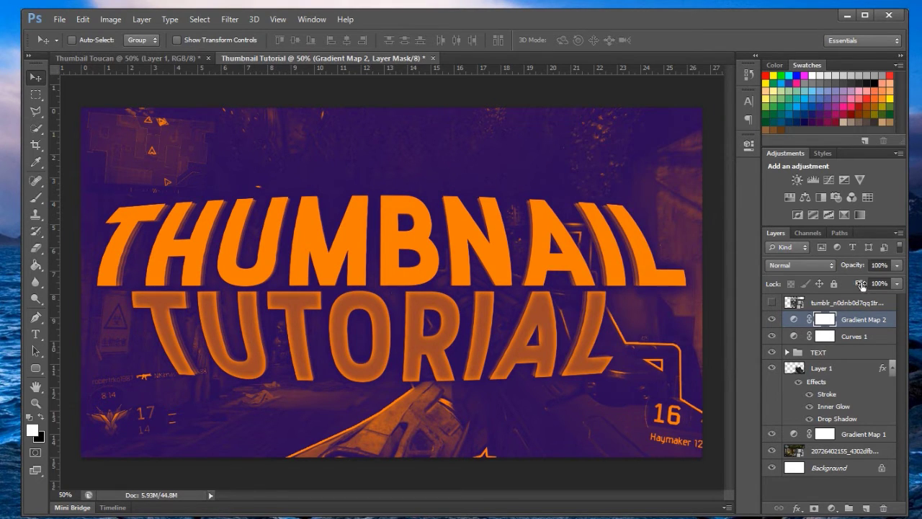
click(795, 265)
click(783, 135)
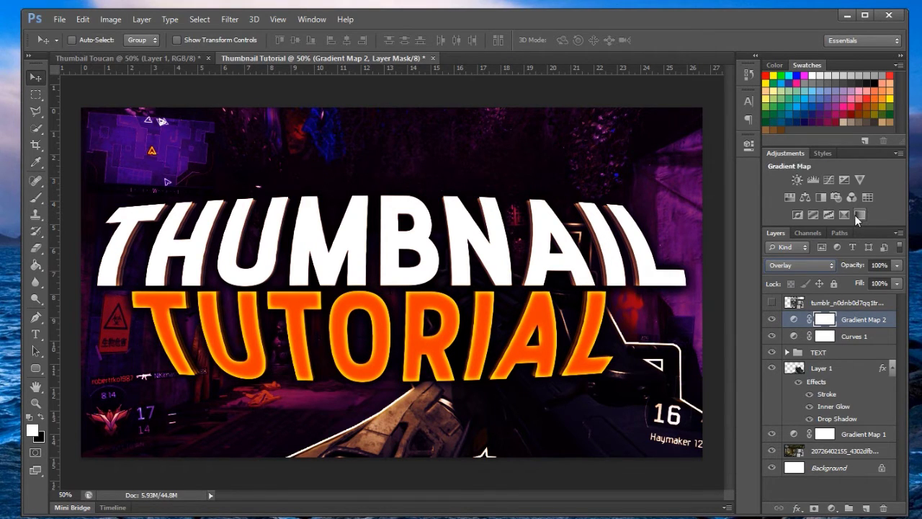
- Add a Hue/Saturation adjustment and lower its hue so TUTORIAL turns magenta and the background blue-teal
click(786, 197)
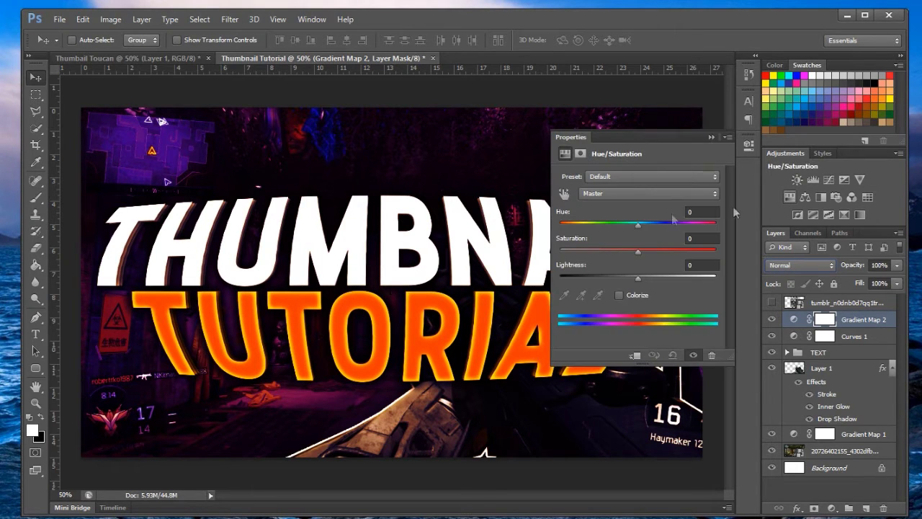
drag(637, 223, 590, 224)
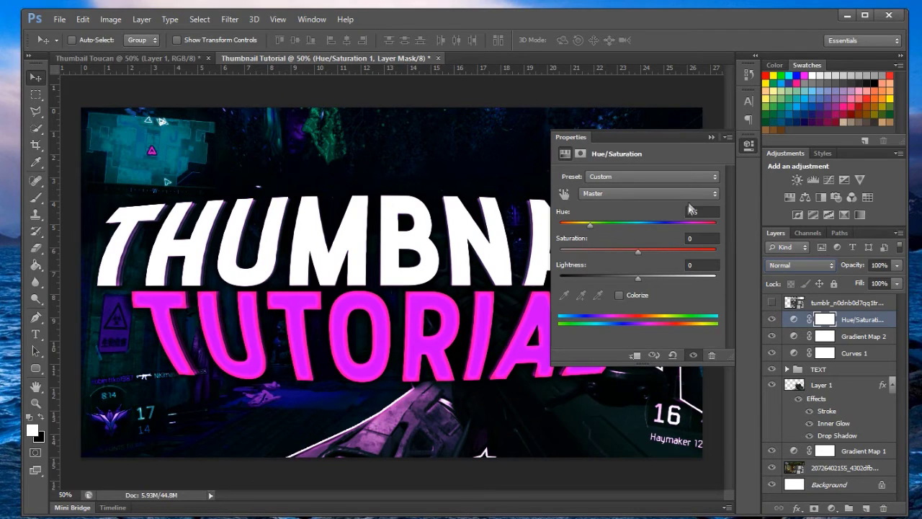
click(712, 138)
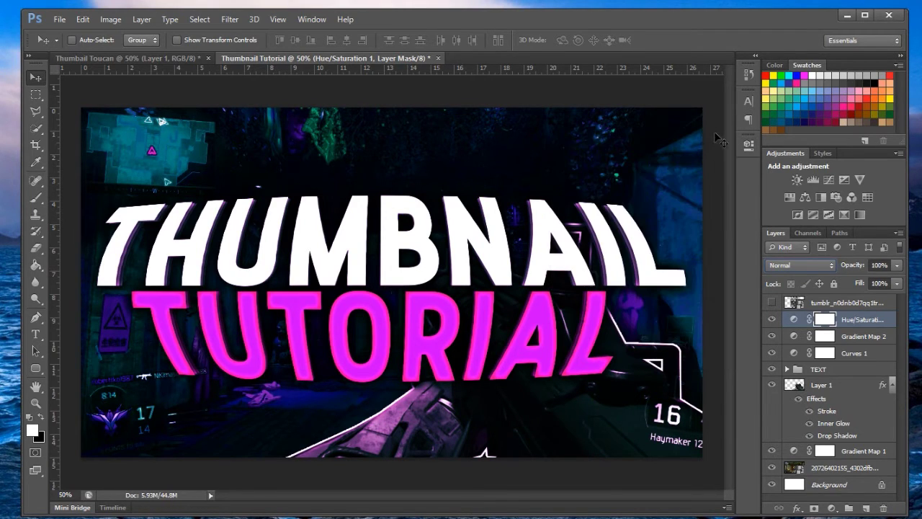
- Move the Gradient Map 2 and Curves 1 adjustments together to just below the TEXT group
click(855, 337)
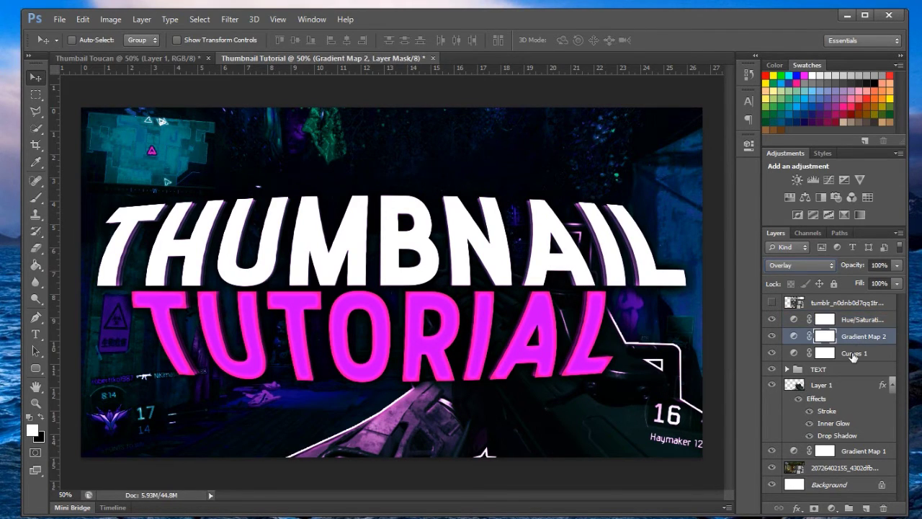
shift+click(854, 354)
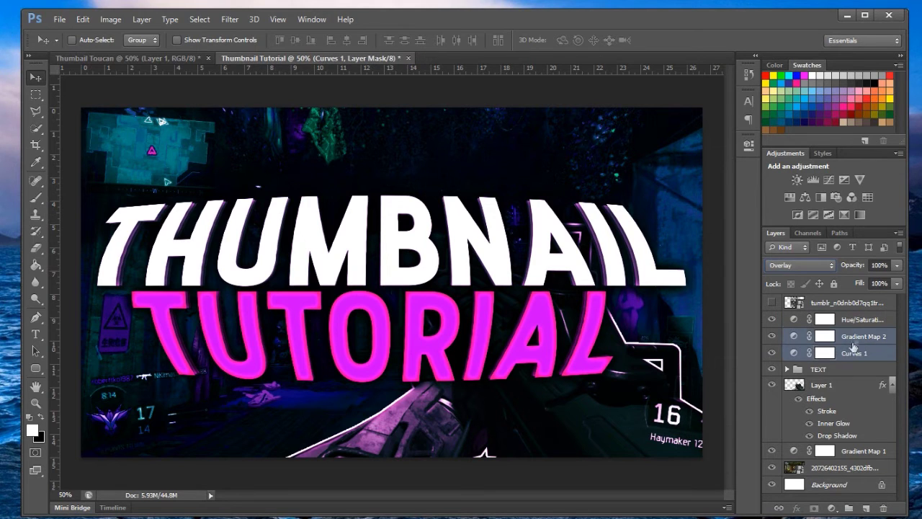
drag(851, 354, 850, 375)
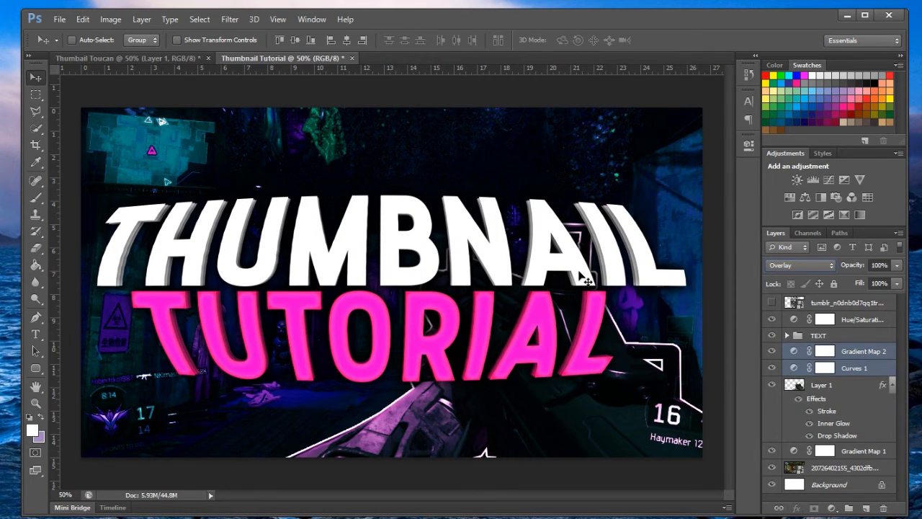
- Rotate the TEXT group counter-clockwise by about 3.35° so the title tilts upward to the right
key(ctrl+minus)
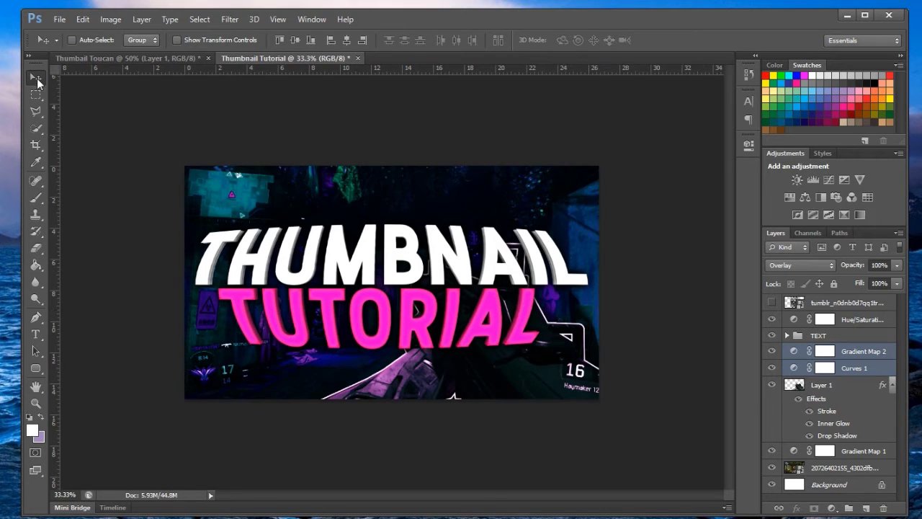
click(838, 335)
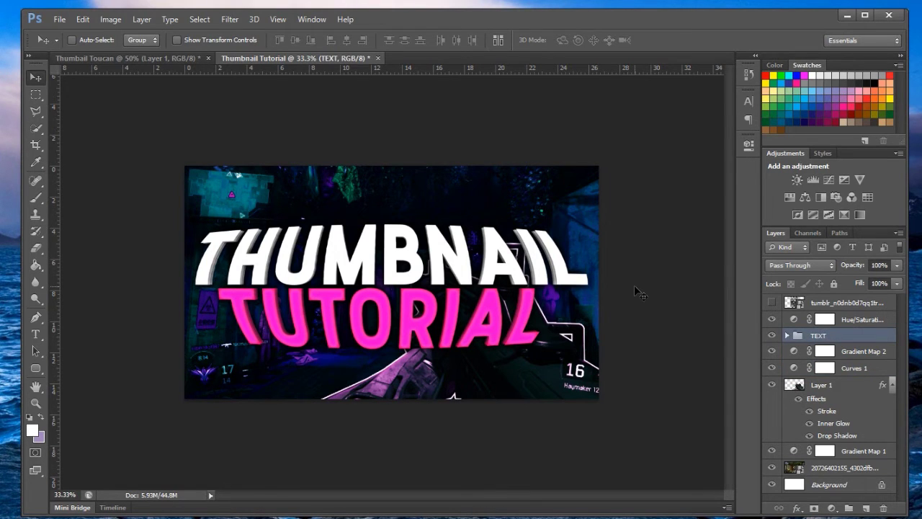
key(ctrl+t)
drag(595, 353, 602, 336)
drag(497, 307, 495, 307)
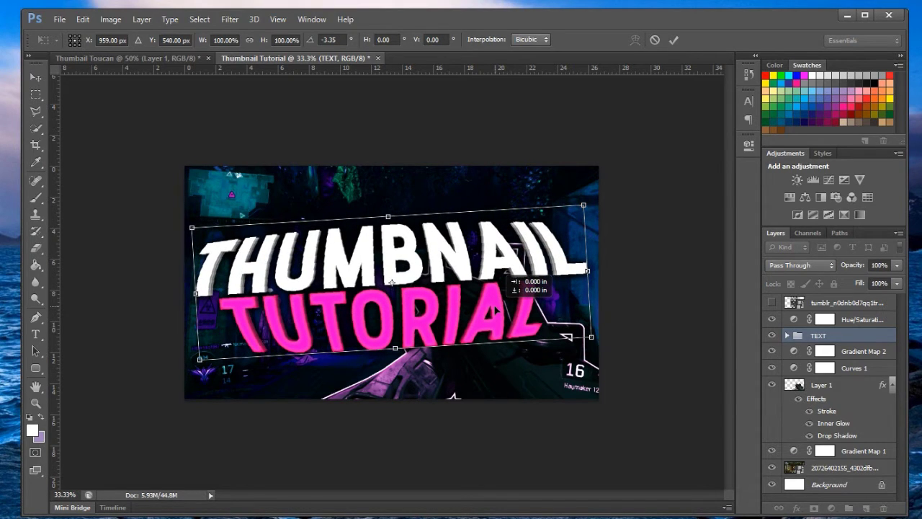
key(Return)
mouse_move(426, 285)
mouse_down()
mouse_move(438, 288)
mouse_move(429, 288)
mouse_up()
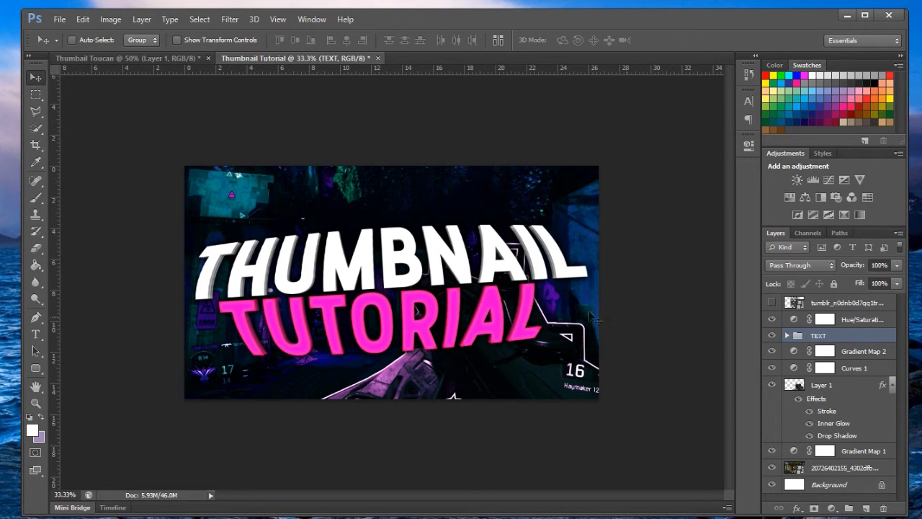
- Scale the TEXT group down to about 92% and reposition the title near the centre of the canvas
key(ctrl+t)
drag(582, 213, 556, 220)
mouse_move(451, 282)
mouse_down()
mouse_move(475, 278)
mouse_move(461, 287)
mouse_up()
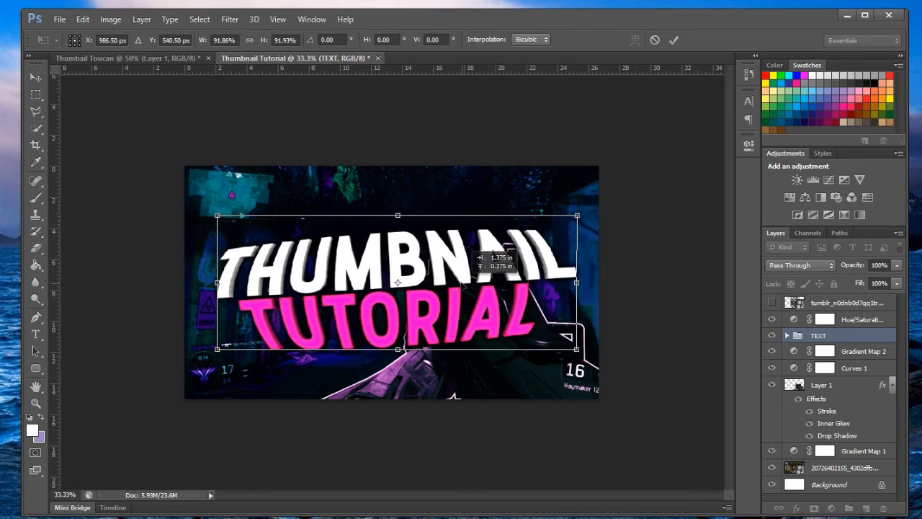
key(Return)
drag(376, 290, 380, 268)
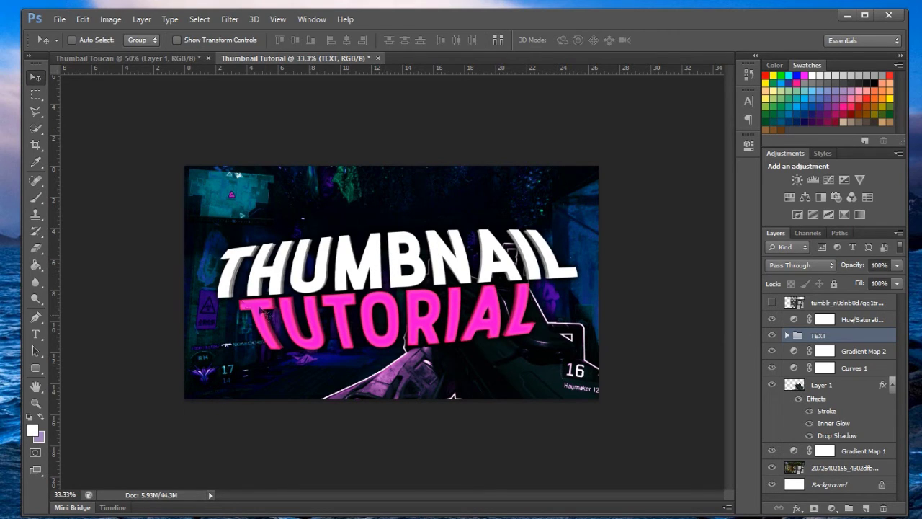
click(35, 94)
drag(185, 165, 603, 193)
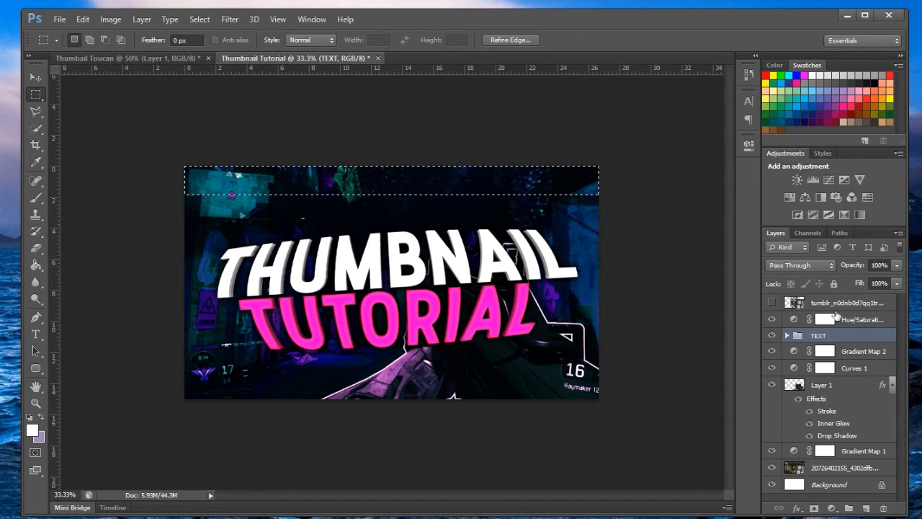
click(830, 317)
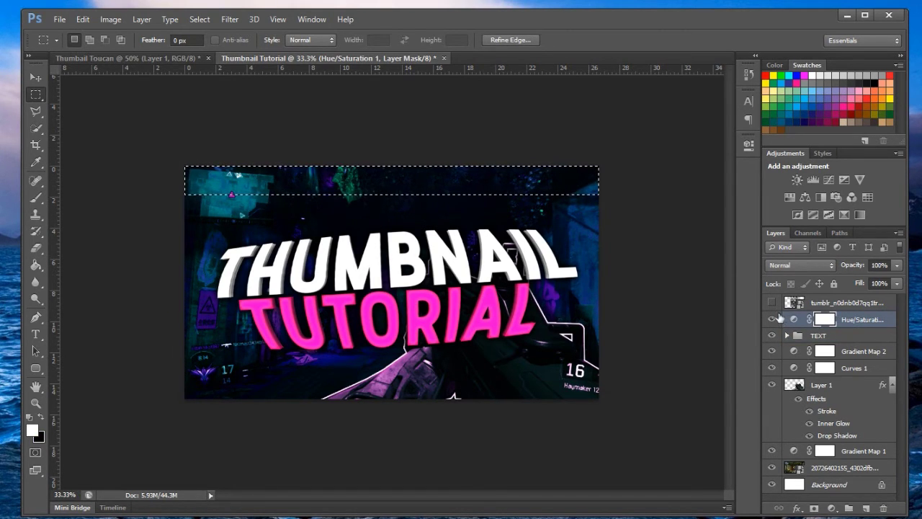
click(385, 180)
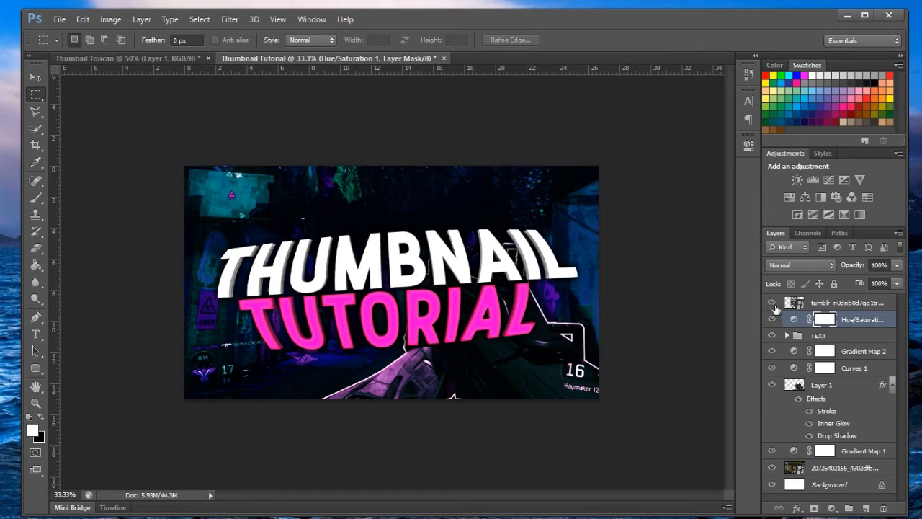
- Show the hidden tribal pattern layer and move it directly below the Curves 1 adjustment
click(772, 304)
click(36, 76)
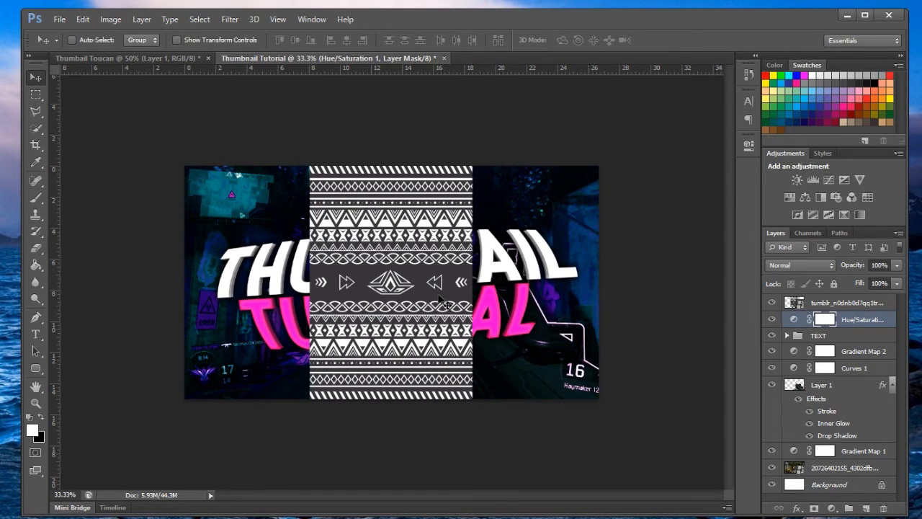
drag(839, 306, 851, 369)
- Rotate the tribal pattern 90° and enlarge and position it so it covers the whole canvas
drag(385, 204, 247, 203)
key(ctrl+t)
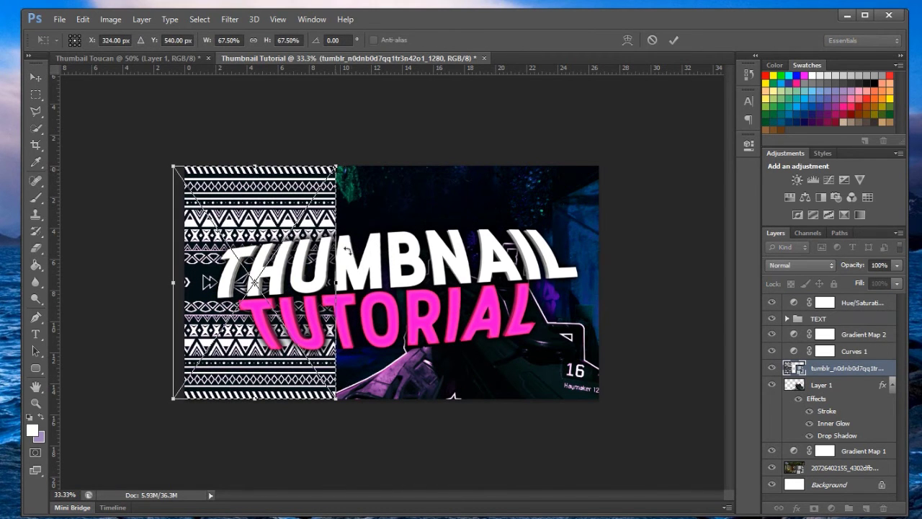
drag(345, 424, 469, 172)
drag(371, 200, 597, 83)
drag(381, 217, 426, 283)
drag(589, 147, 620, 127)
key(Return)
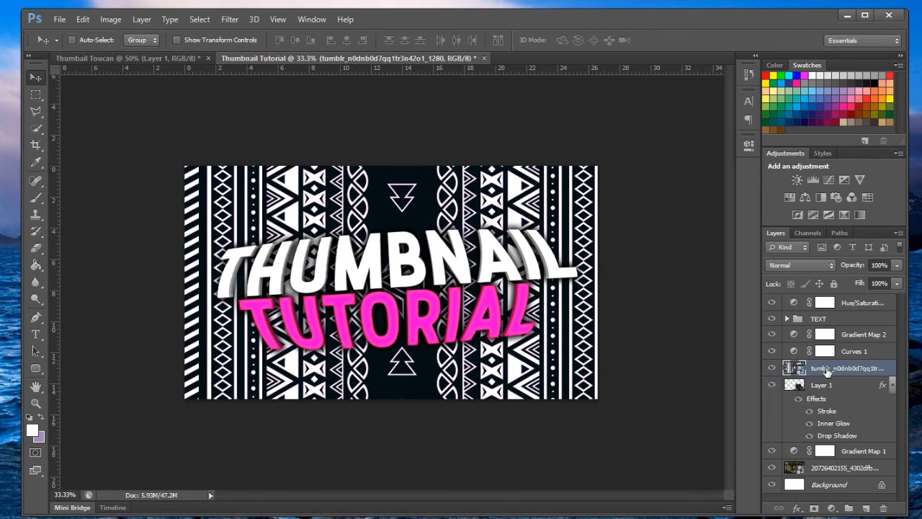
- Set the tribal pattern layer's blend mode to Subtract and its opacity to 26%, keeping it directly above Layer 1
click(810, 266)
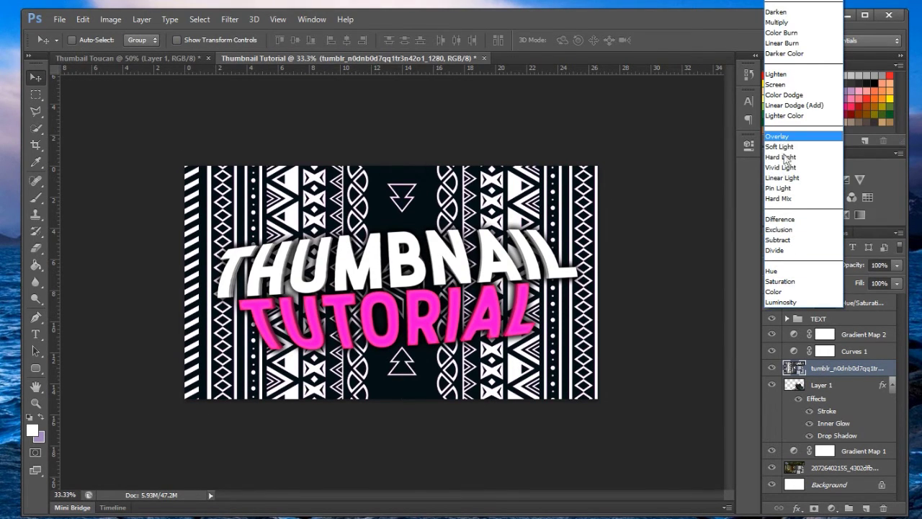
click(781, 239)
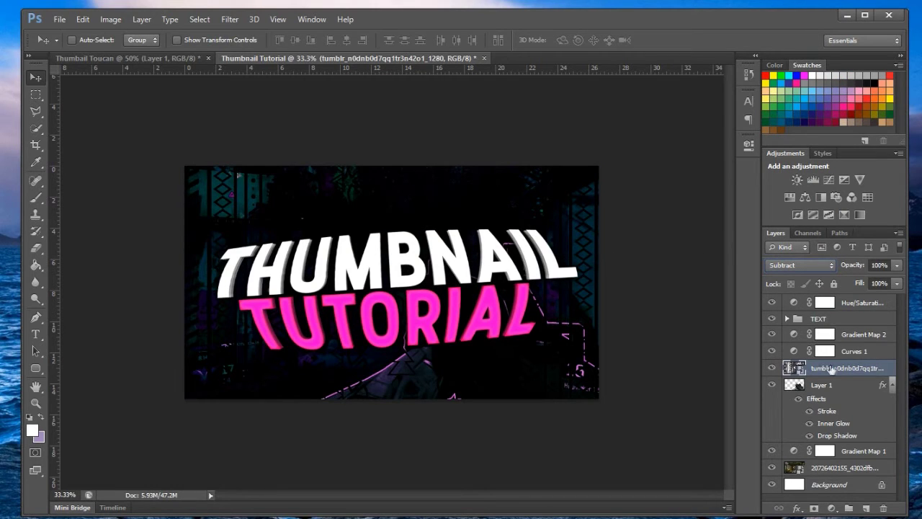
drag(838, 373, 850, 447)
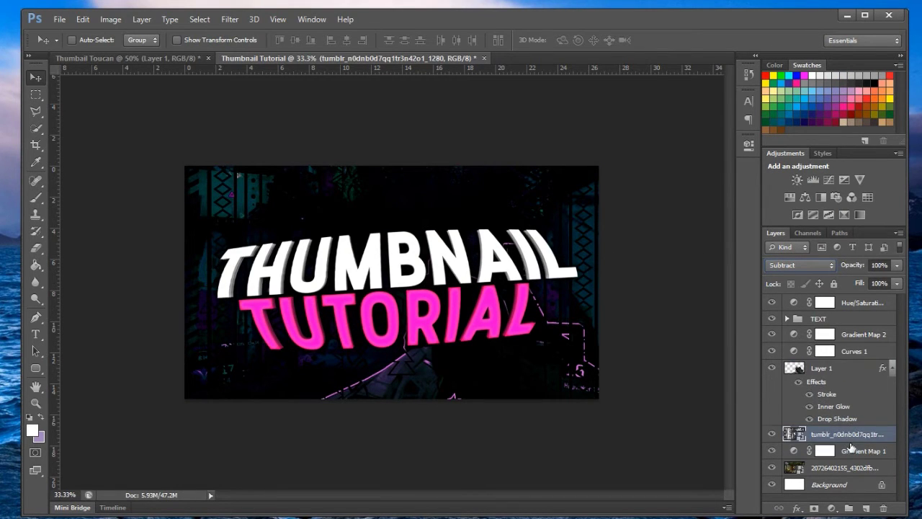
drag(852, 435, 828, 371)
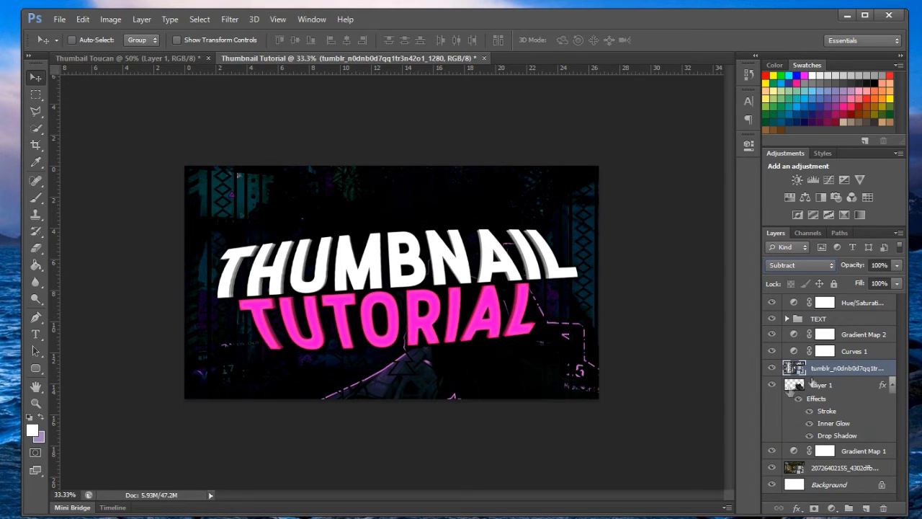
click(897, 265)
drag(856, 280, 853, 282)
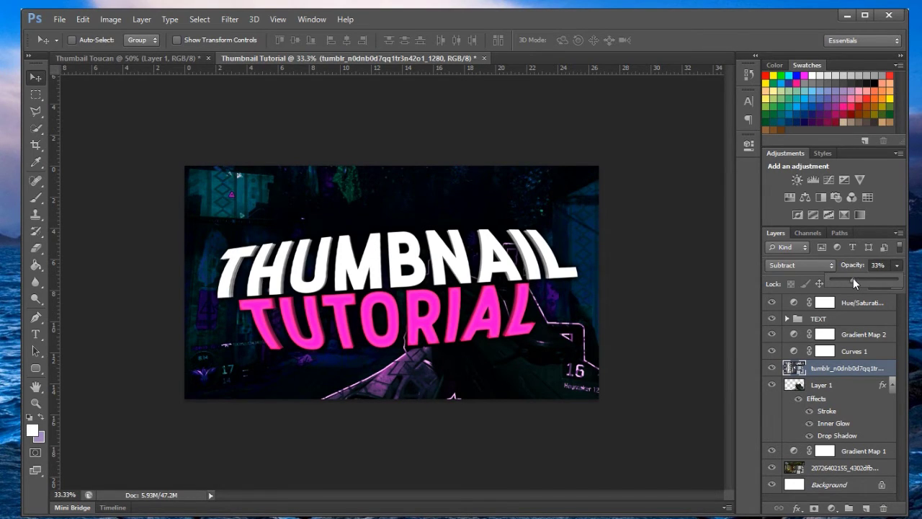
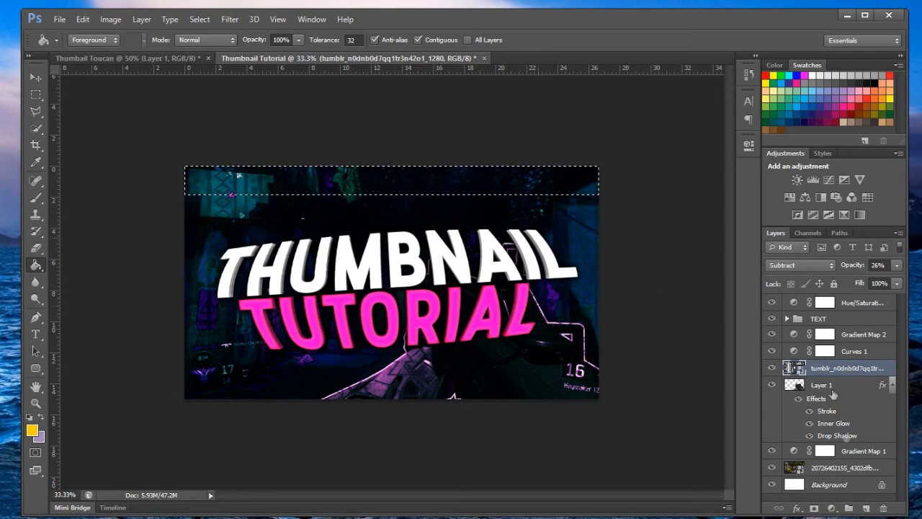
- Create a new layer above the pattern and fill the selected strip along the canvas's upper edge with the yellow foreground colour
click(865, 508)
click(388, 180)
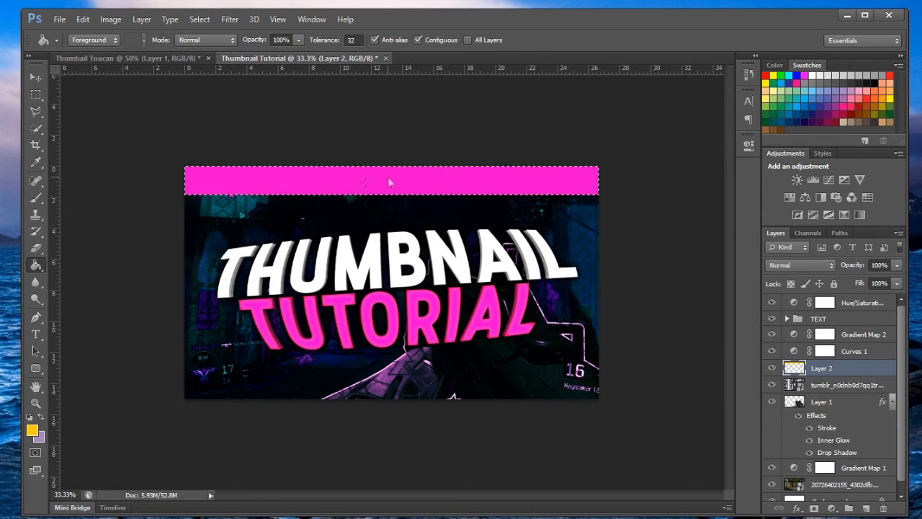
- Lower the upper strip layer's opacity to 37% and clear the selection
click(896, 265)
drag(897, 279, 857, 278)
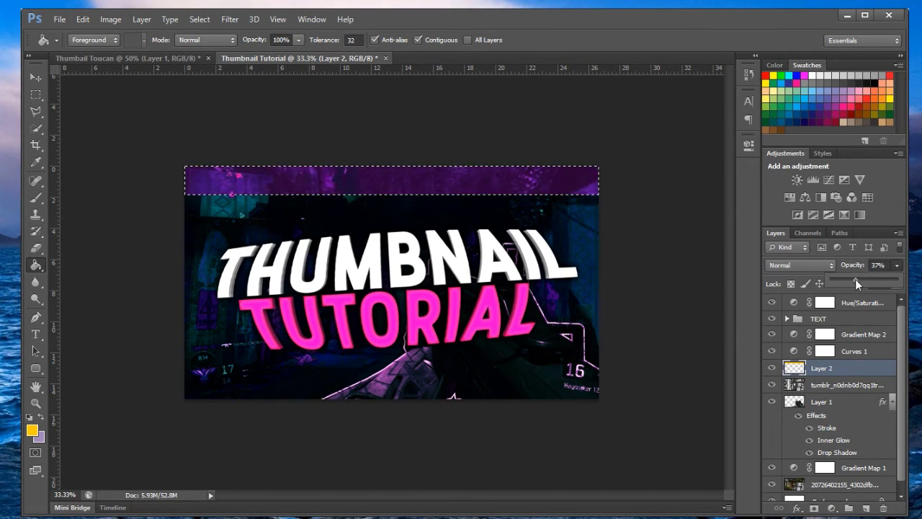
click(35, 94)
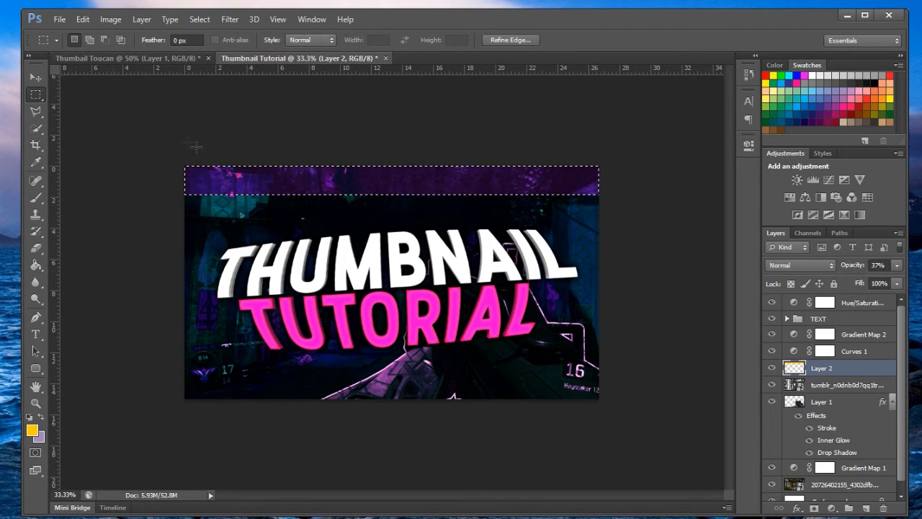
click(283, 199)
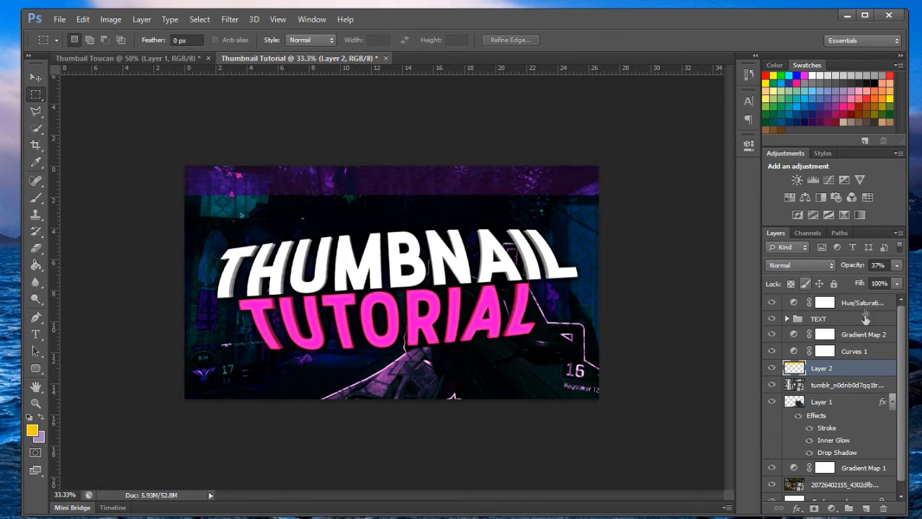
- Duplicate the Layer 2 strip and move the duplicate down to the canvas's lower edge
drag(795, 371, 867, 508)
key(ctrl+t)
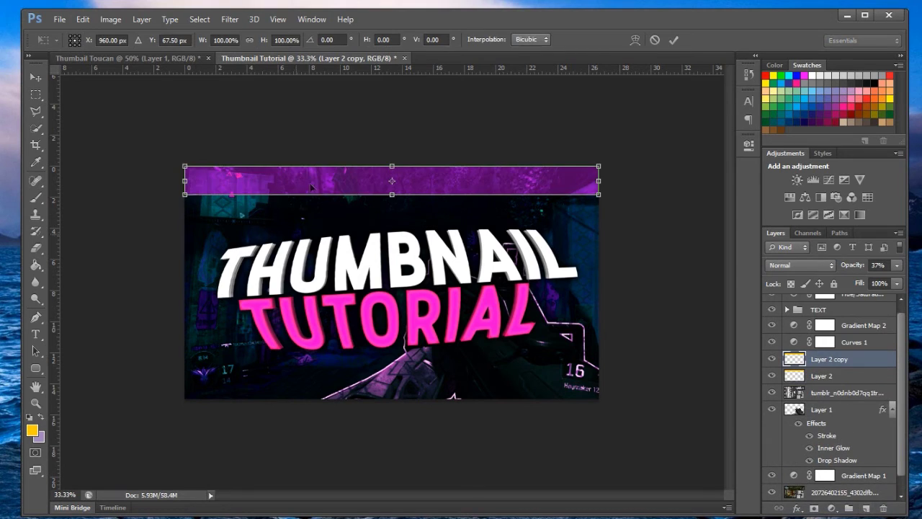
drag(354, 188, 353, 392)
key(Return)
- Create a new layer between Layer 1 and the tribal pattern, filled with the yellow foreground colour at 15% opacity
scroll(827, 389, down, 1)
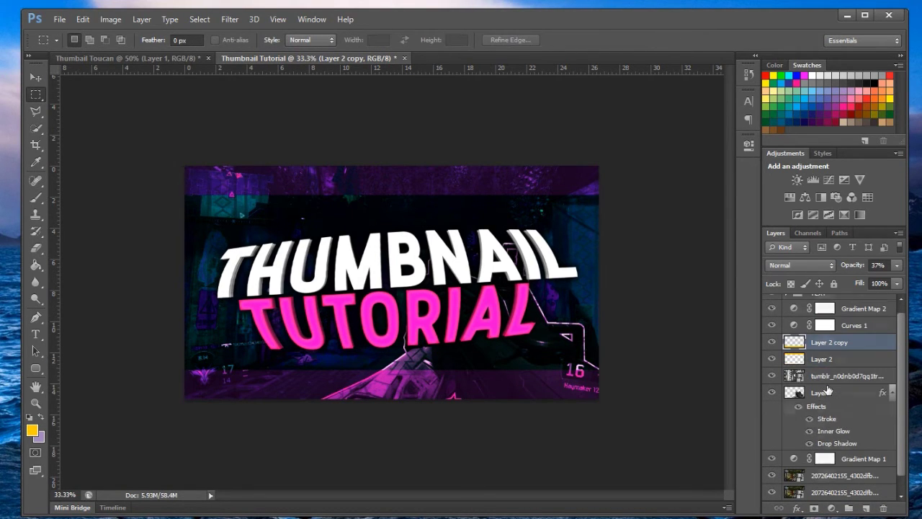
click(830, 393)
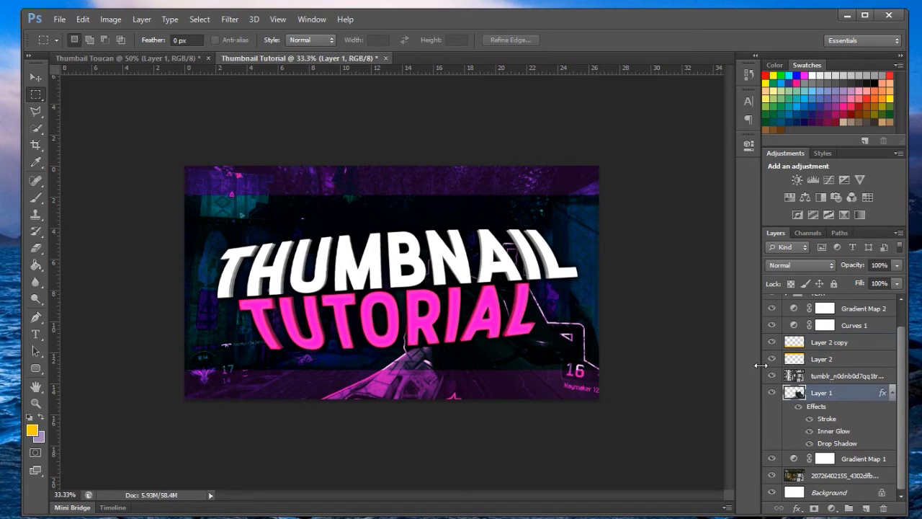
click(35, 264)
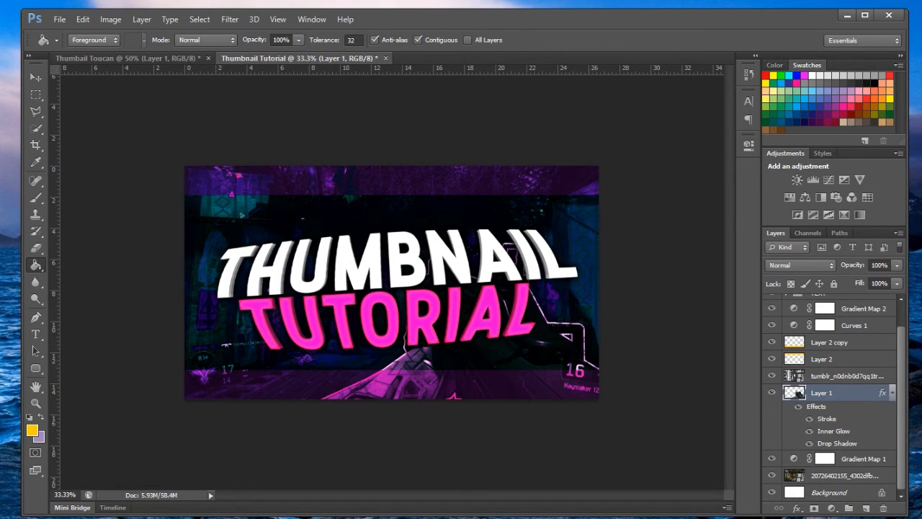
click(835, 376)
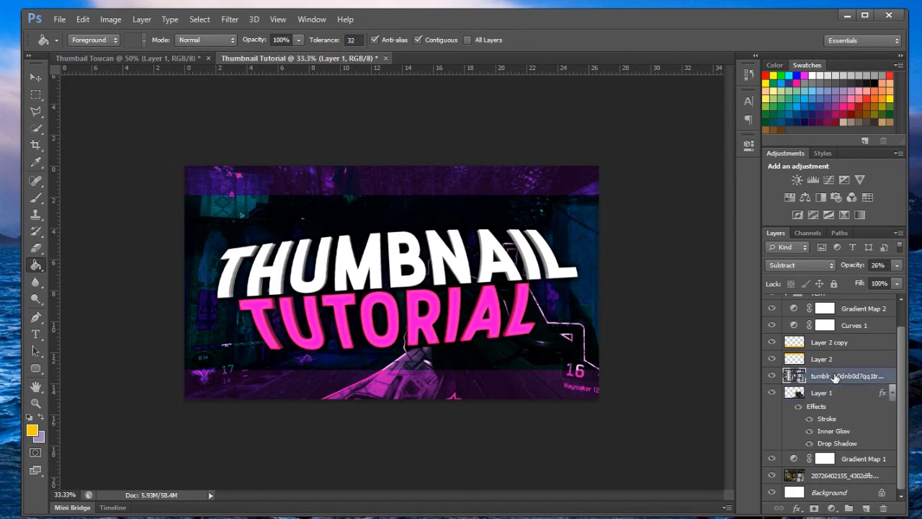
click(846, 408)
click(869, 508)
click(455, 286)
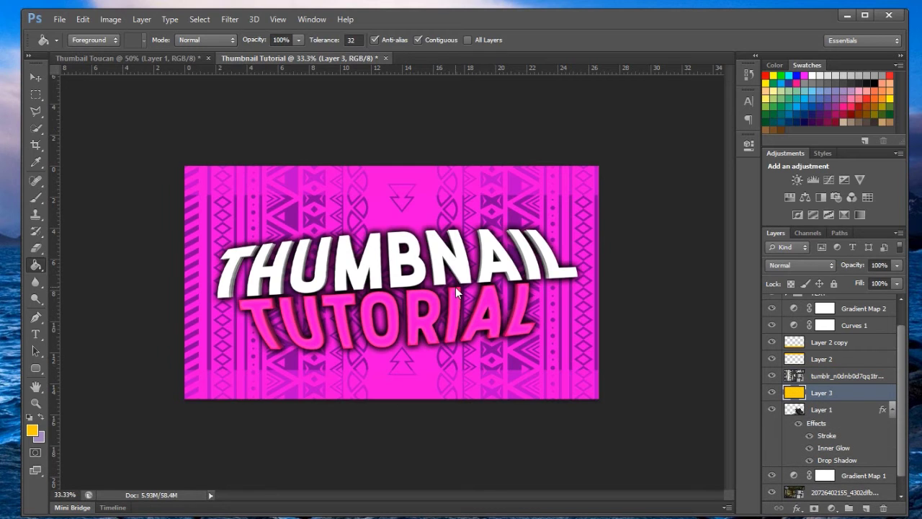
click(897, 265)
mouse_move(839, 282)
mouse_down()
mouse_move(847, 277)
mouse_move(837, 278)
mouse_up()
- Move the TEXT group slightly up and to the left on the canvas
click(36, 75)
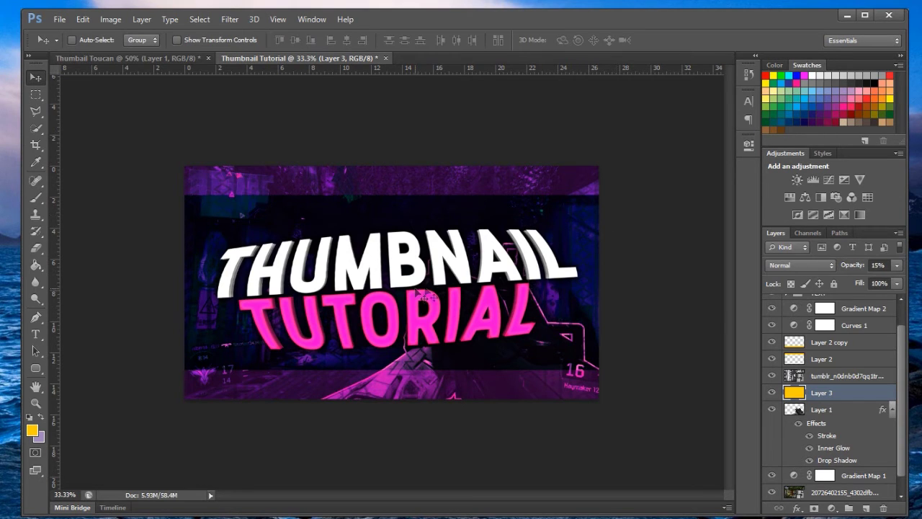
scroll(863, 366, up, 1)
click(821, 318)
mouse_move(357, 269)
mouse_down()
mouse_move(363, 275)
mouse_move(353, 274)
mouse_up()
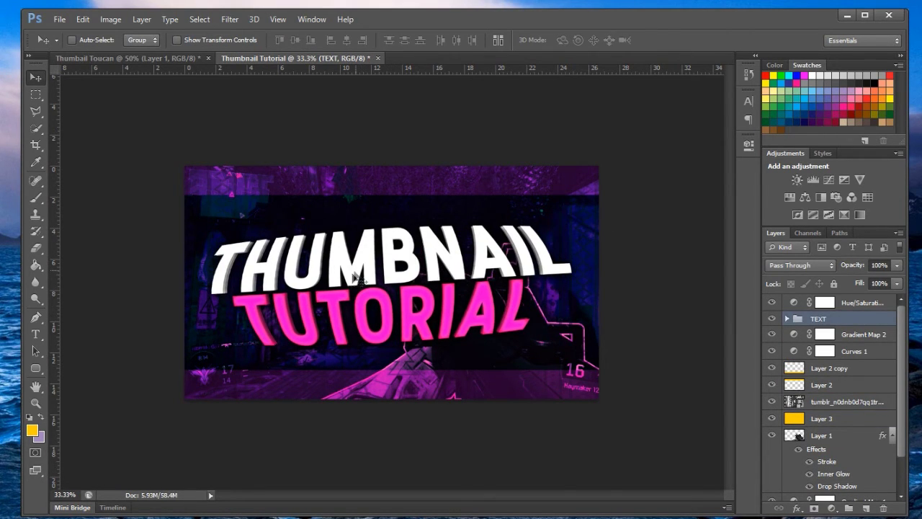
- Add a 10 px magenta (ff00cc) stroke to the lower strip layer, Layer 2 copy
double_click(856, 369)
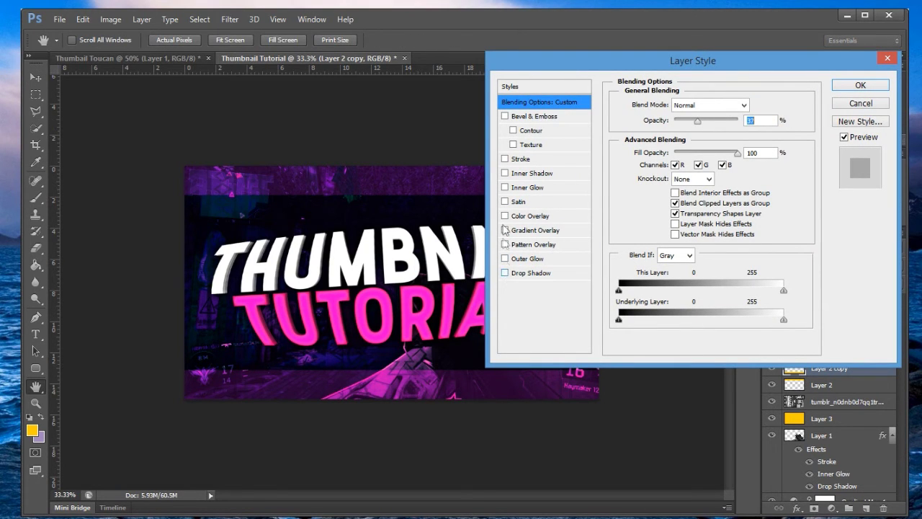
click(524, 160)
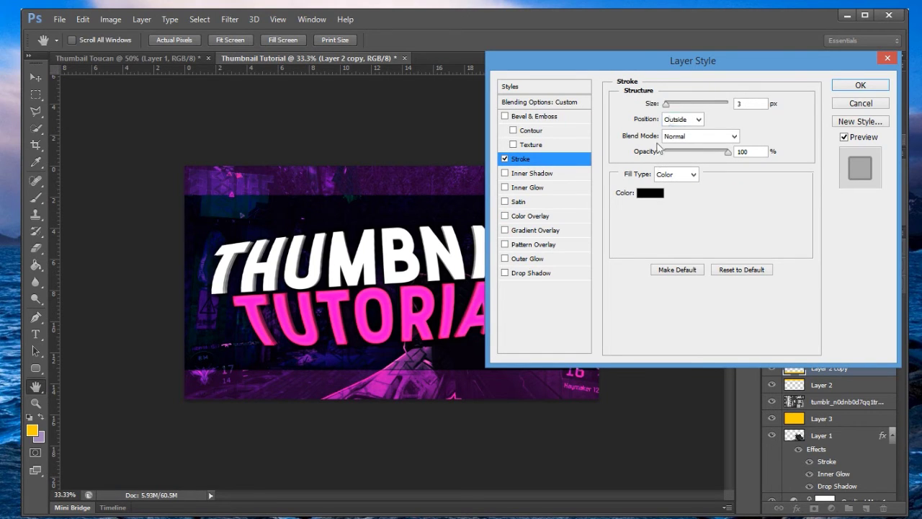
click(651, 194)
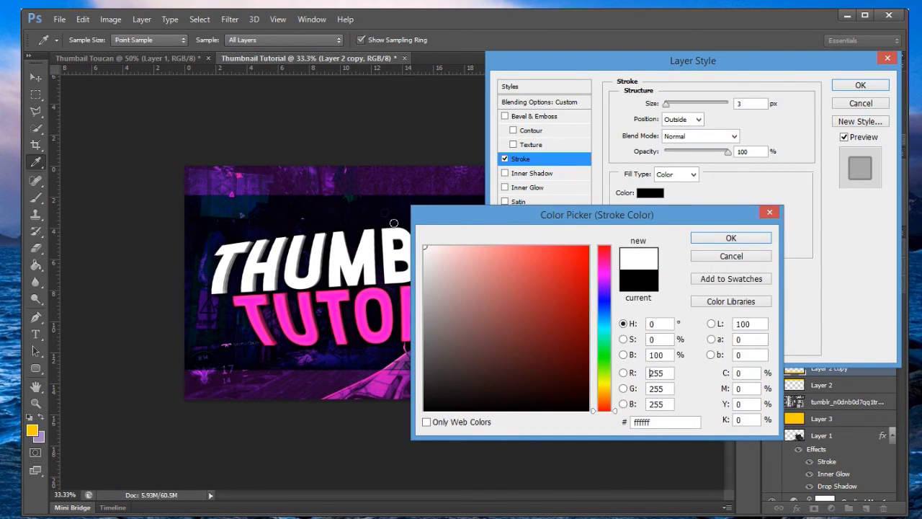
click(575, 250)
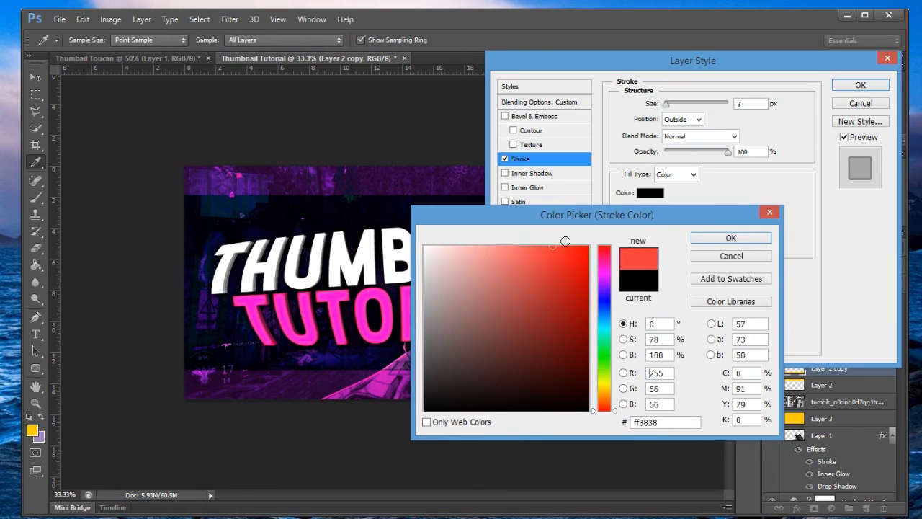
click(604, 267)
click(578, 256)
drag(578, 255, 602, 234)
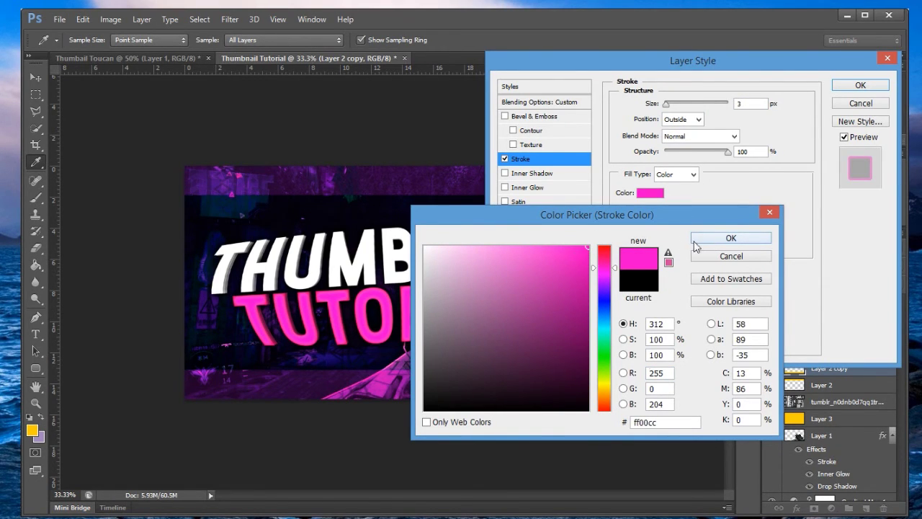
click(731, 237)
drag(669, 105, 669, 104)
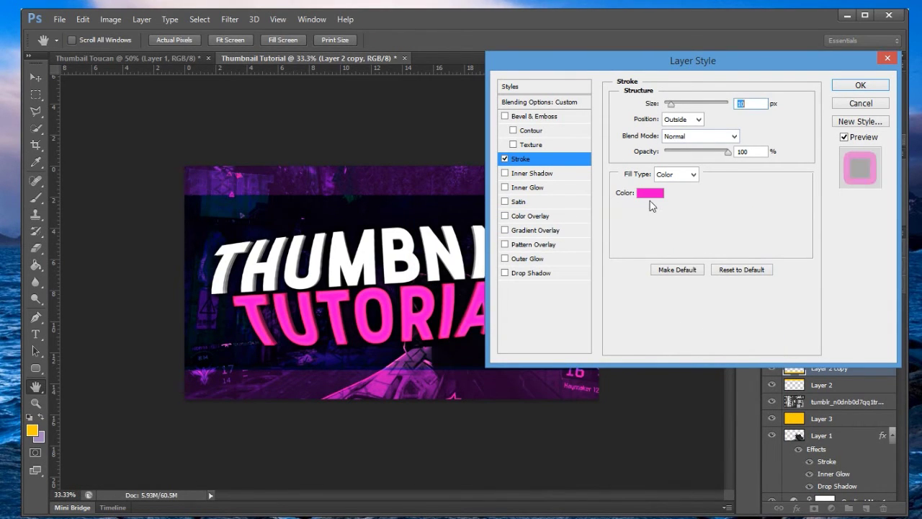
- Change the lower strip's stroke colour to yellow (ffd800) and its size to 1 px
click(650, 192)
drag(608, 391, 609, 391)
drag(710, 207, 774, 174)
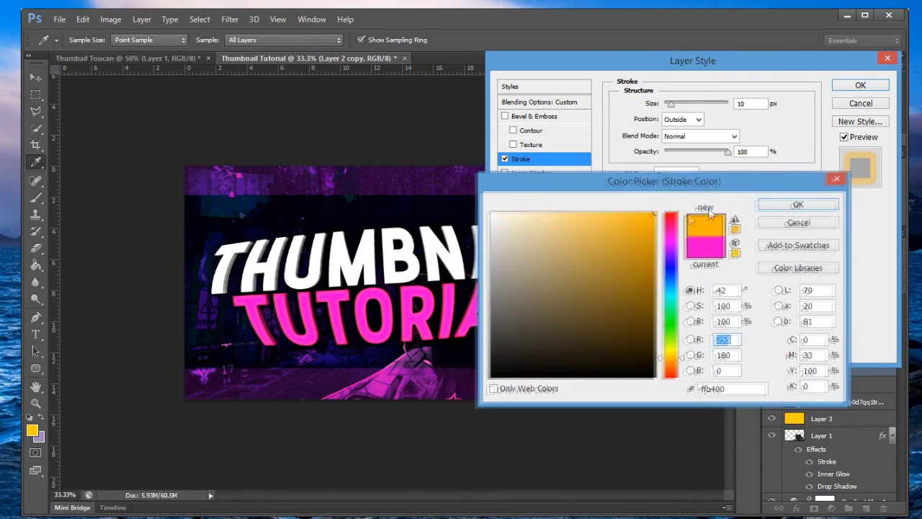
drag(679, 355, 681, 355)
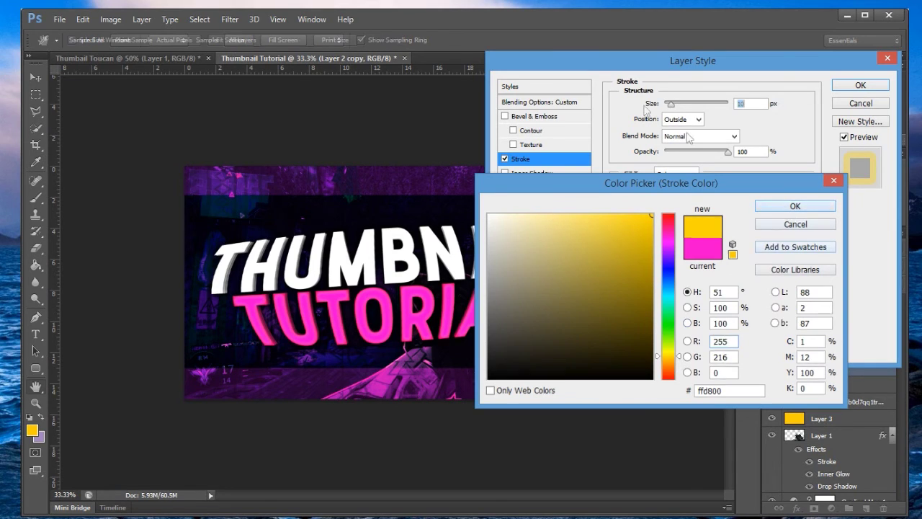
key(Return)
drag(676, 107, 648, 101)
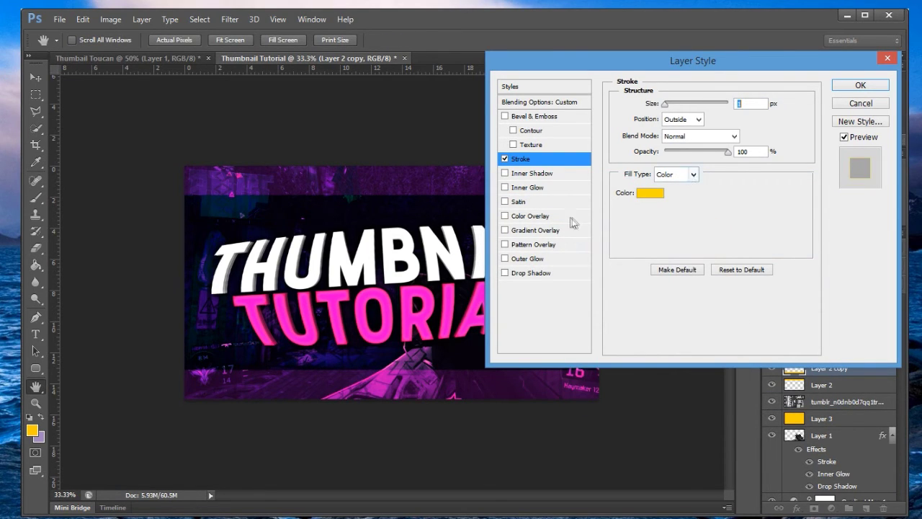
mouse_move(671, 106)
mouse_down()
mouse_move(684, 105)
mouse_move(640, 114)
mouse_up()
- Set the lower strip's stroke to a light yellow-green colour, 8 px size and Inside position
click(648, 193)
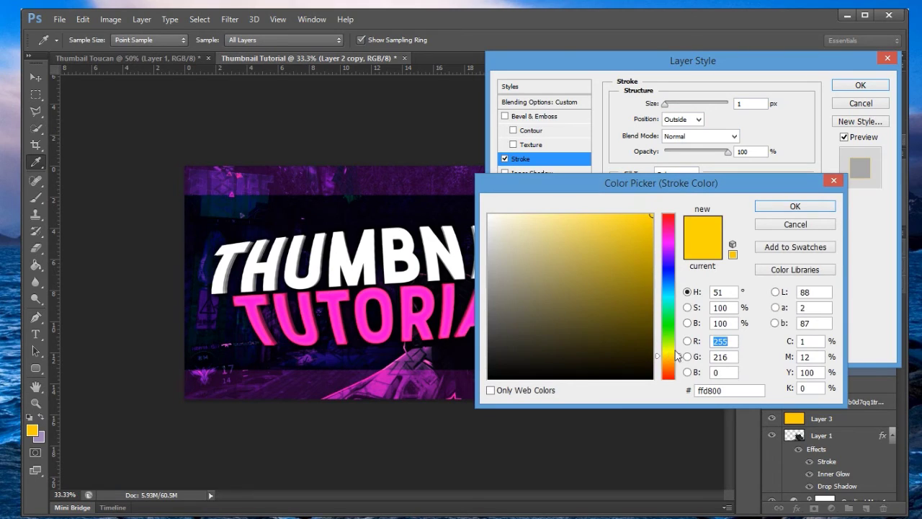
drag(679, 360, 679, 353)
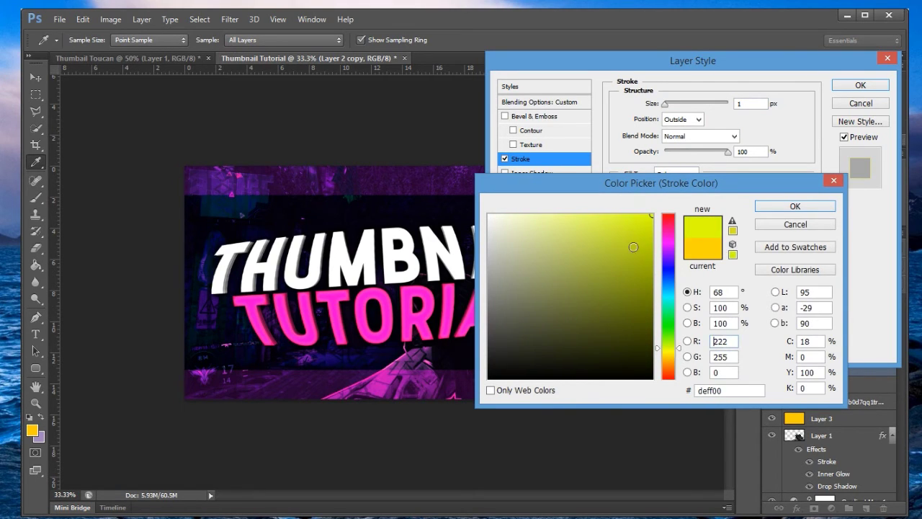
click(573, 217)
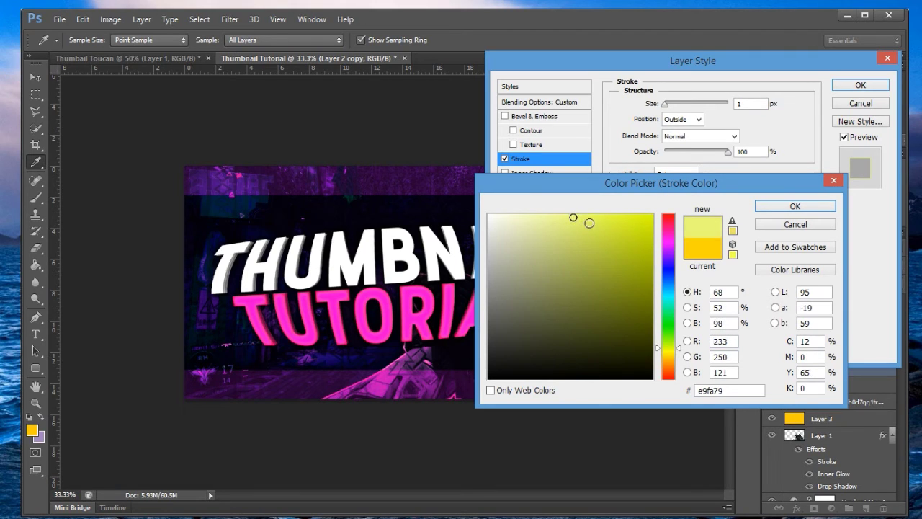
click(794, 206)
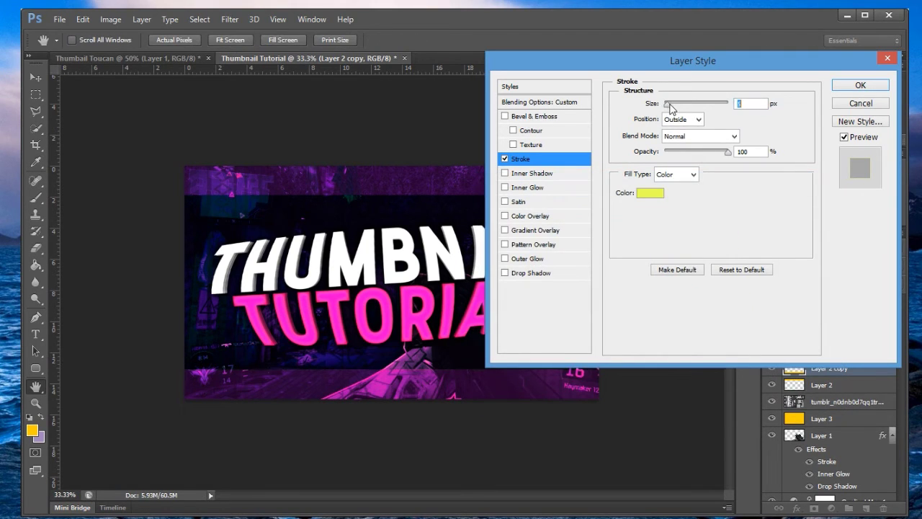
click(681, 119)
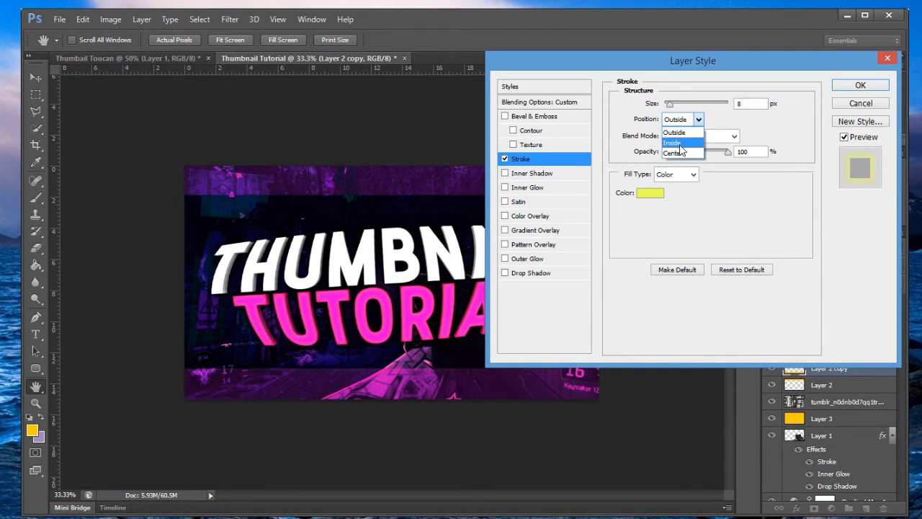
click(680, 144)
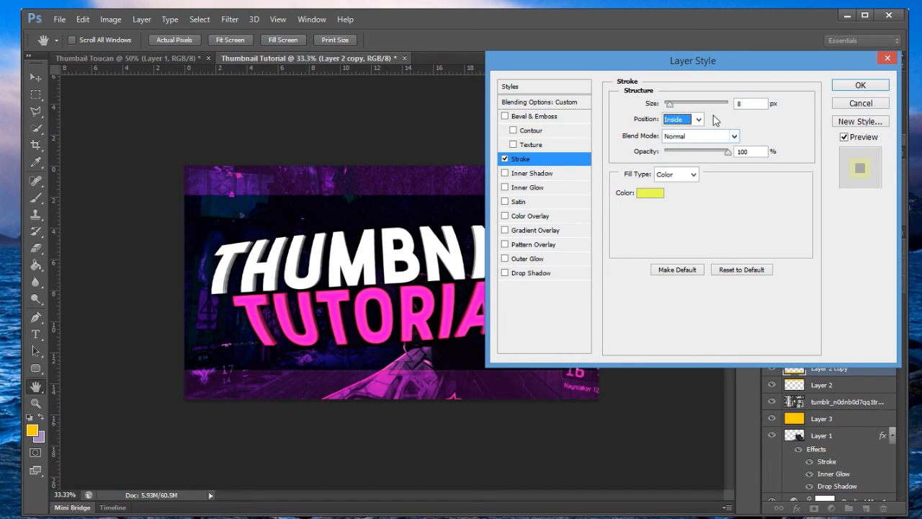
- Set the lower strip's stroke colour to white (ffffff) and its position to Outside, and apply the layer style
click(655, 193)
click(651, 215)
drag(677, 353, 677, 362)
drag(548, 238, 494, 204)
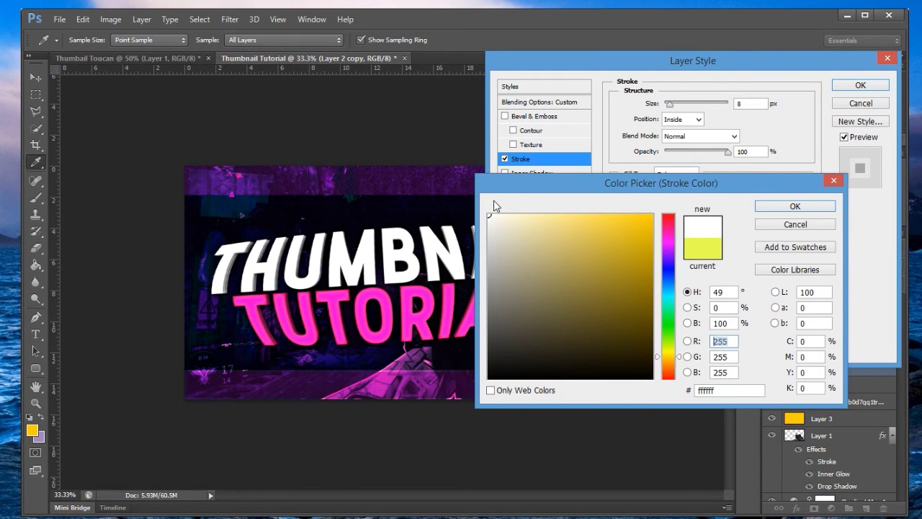
click(790, 207)
click(692, 121)
click(690, 133)
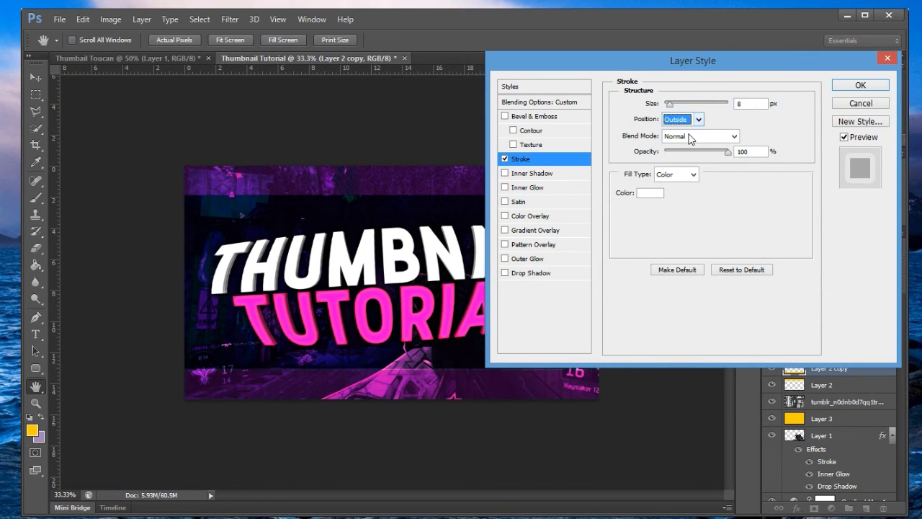
click(857, 85)
- Try to copy the lower strip's layer style onto the upper strip, Layer 2
right_click(845, 369)
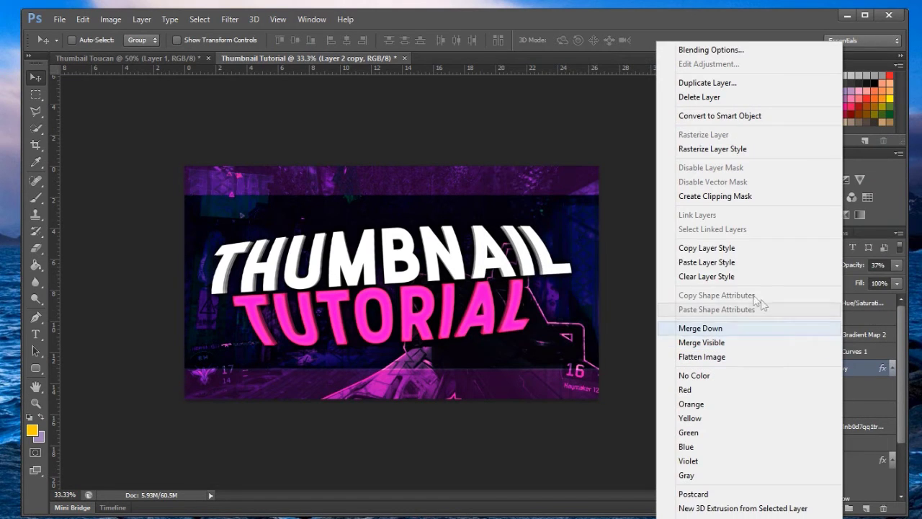
click(720, 248)
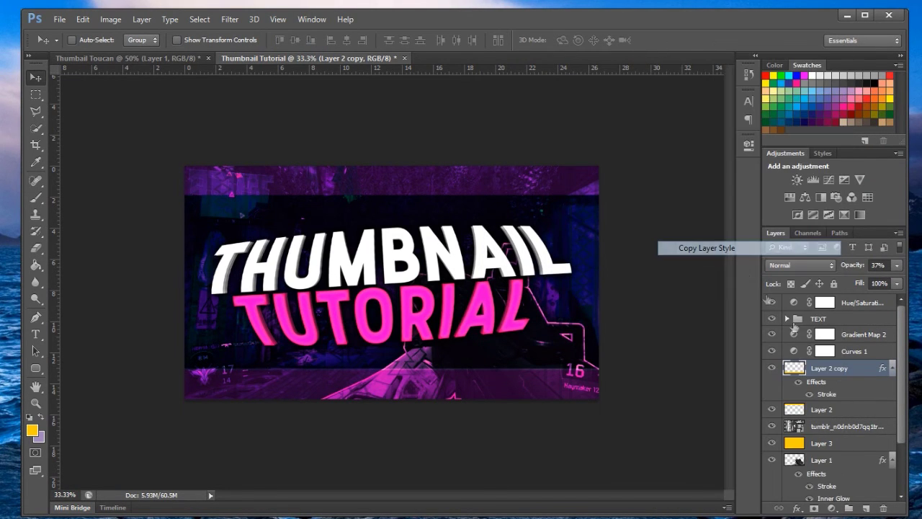
right_click(857, 409)
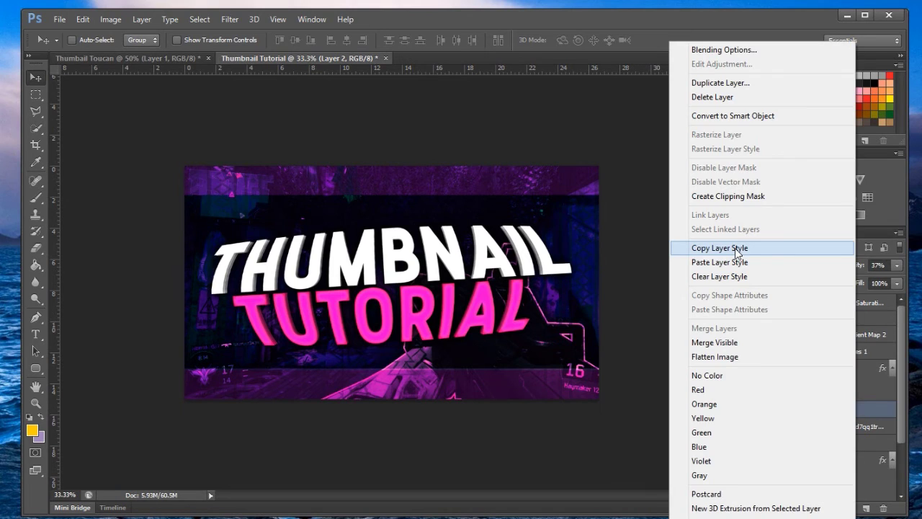
click(736, 249)
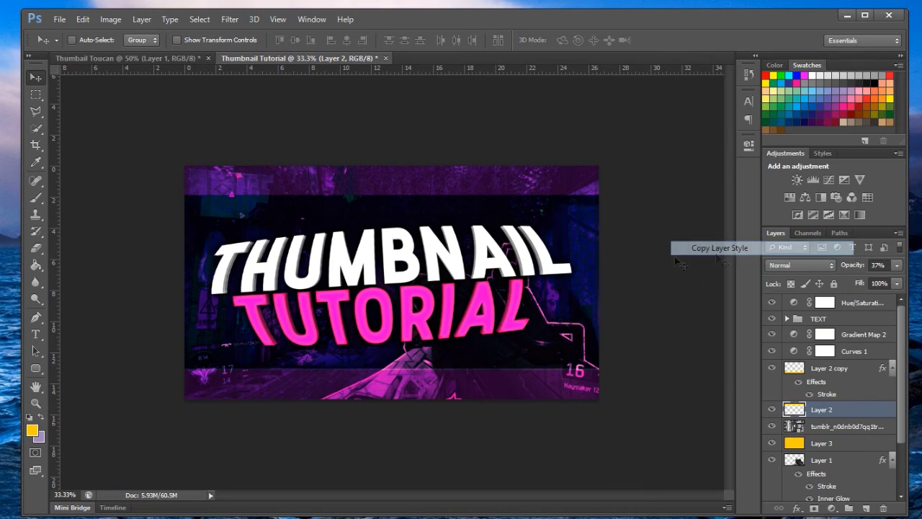
right_click(835, 409)
click(715, 264)
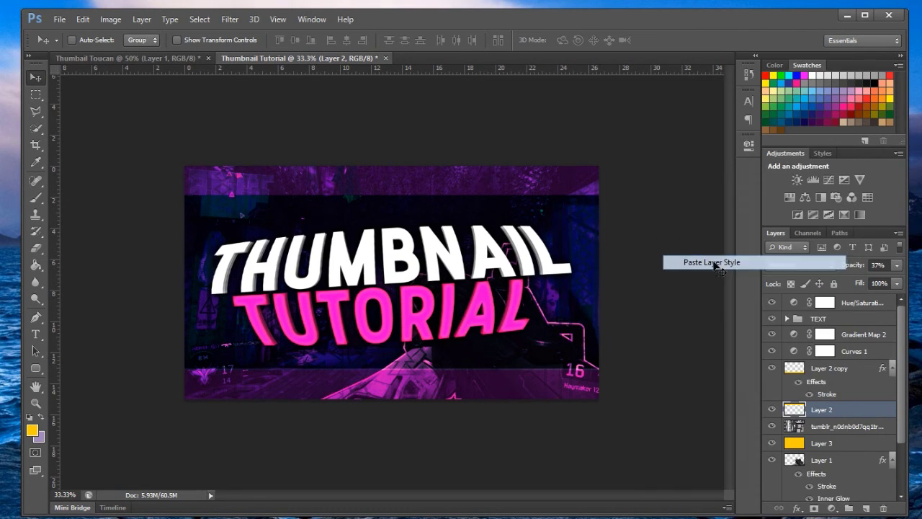
- Copy the lower strip's stroke layer style from Layer 2 copy and paste it onto the upper strip, Layer 2
right_click(858, 372)
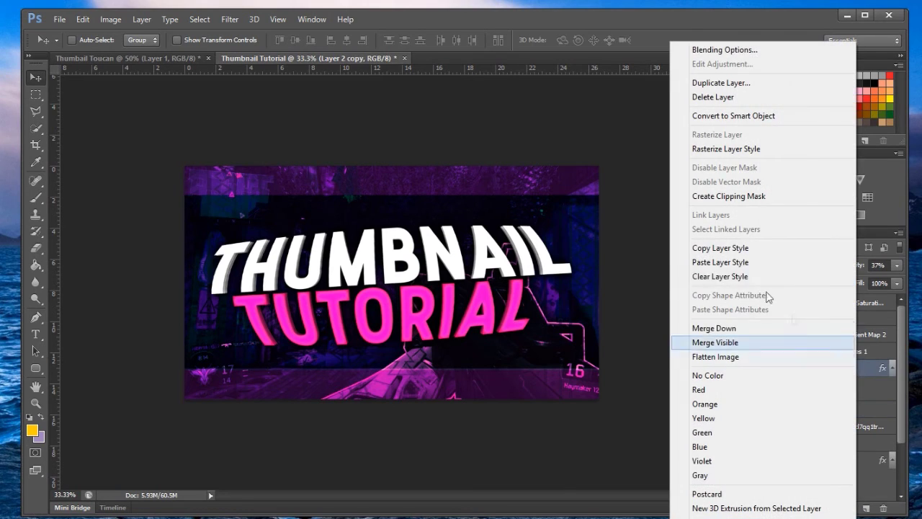
click(742, 249)
right_click(862, 414)
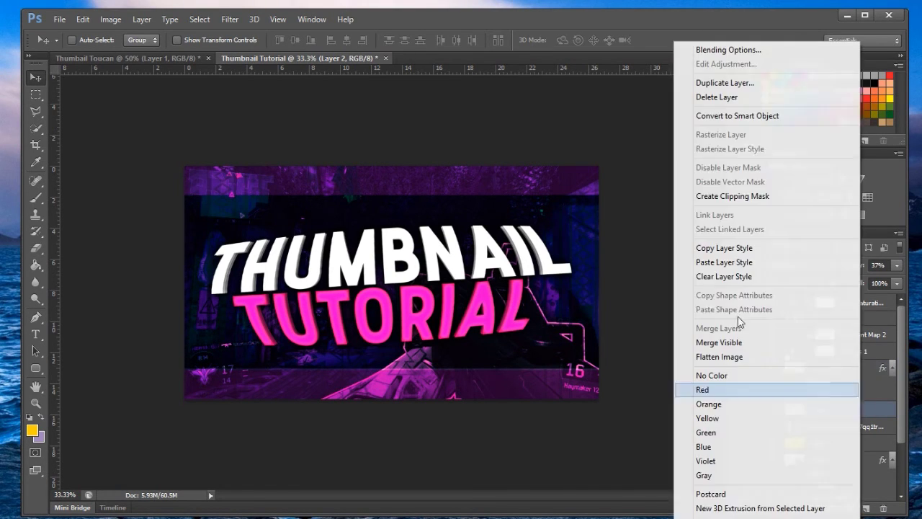
click(728, 260)
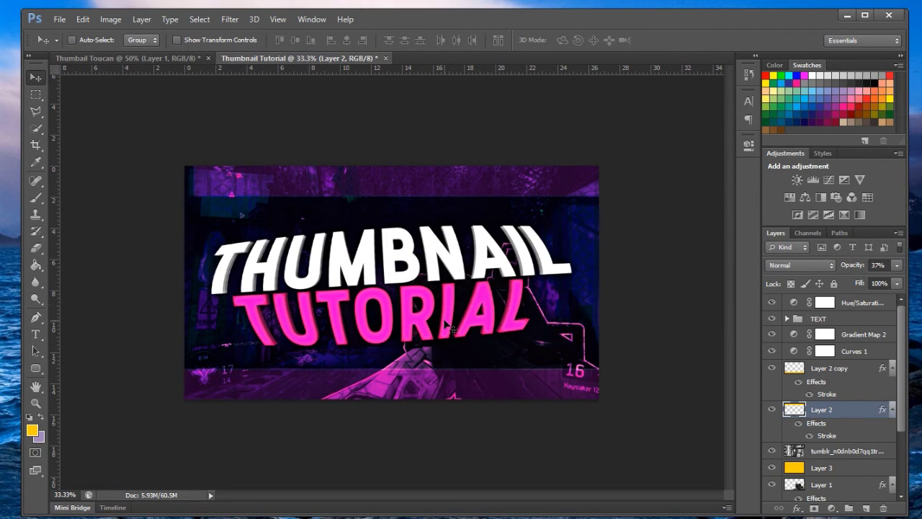
- Move the TEXT group slightly down on the canvas
click(837, 371)
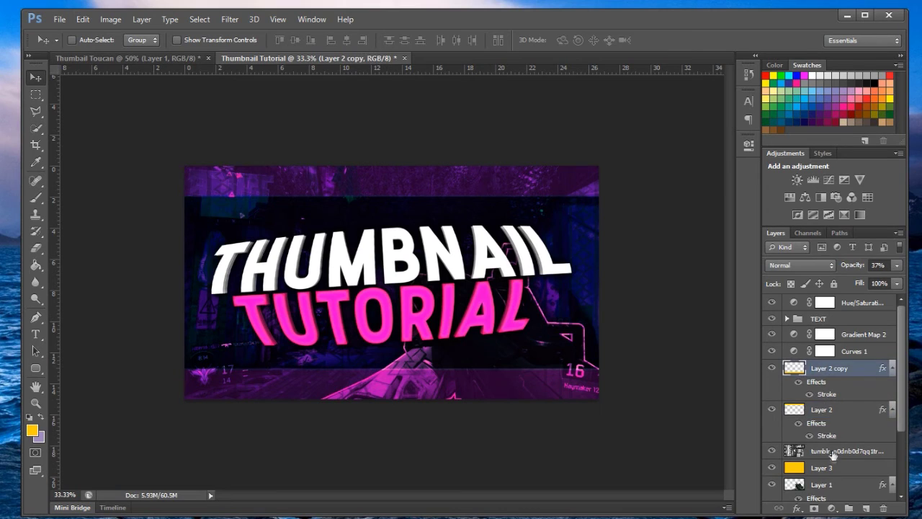
scroll(834, 453, down, 5)
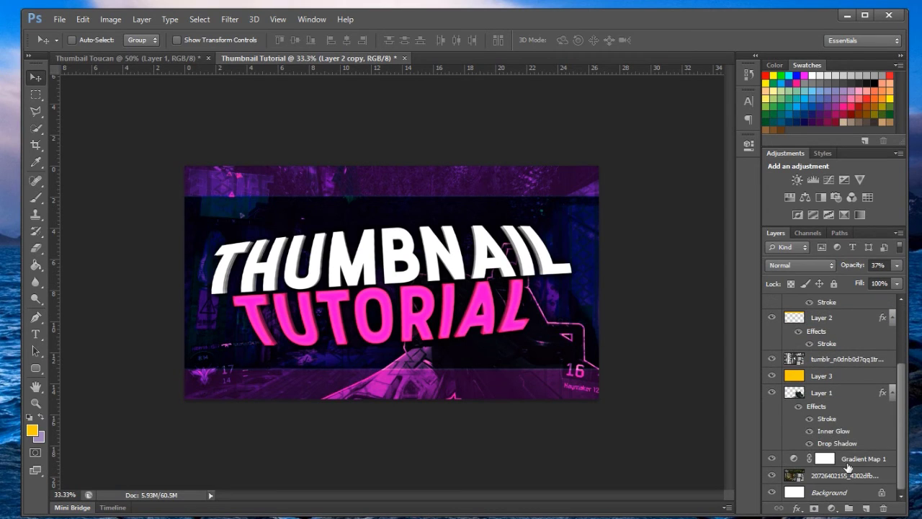
click(848, 464)
scroll(836, 453, up, 5)
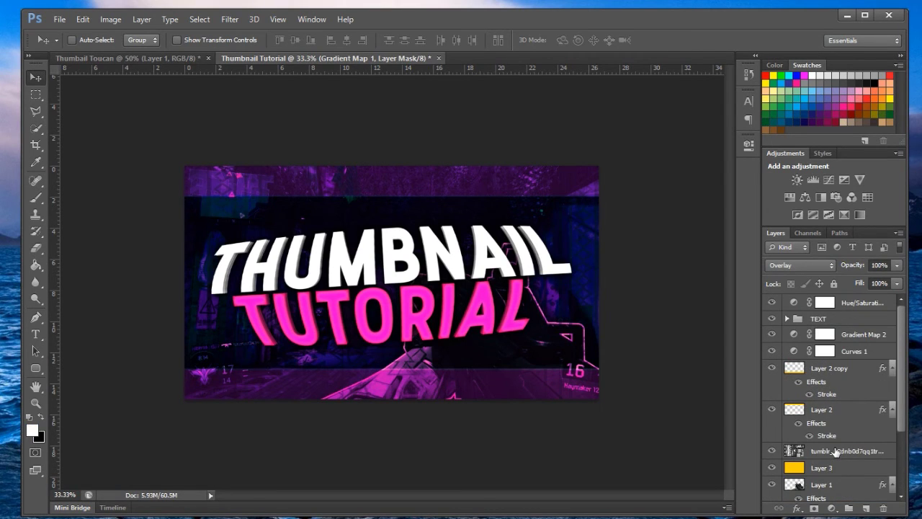
click(848, 322)
mouse_move(401, 270)
mouse_down()
mouse_move(420, 263)
mouse_move(421, 279)
mouse_move(403, 275)
mouse_up()
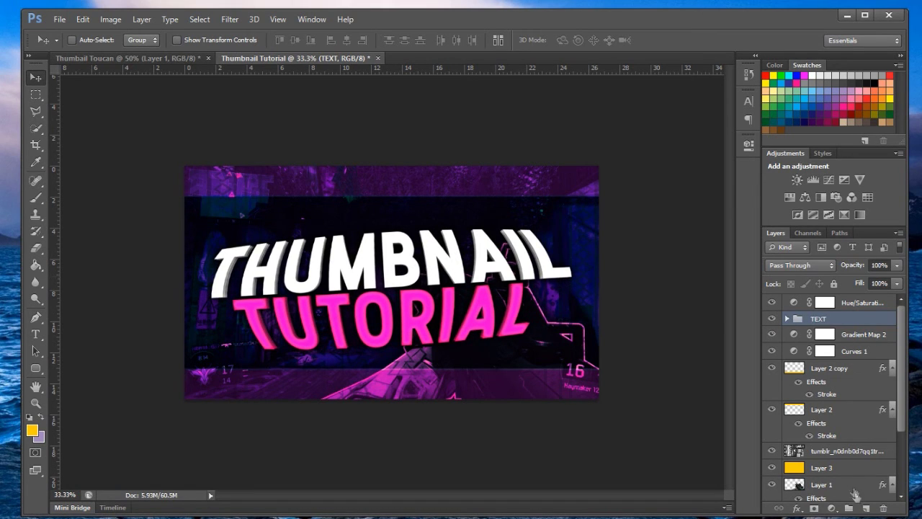
- Add a new layer above the TEXT group and set up a soft 97 px brush, undoing the trial dab
click(867, 508)
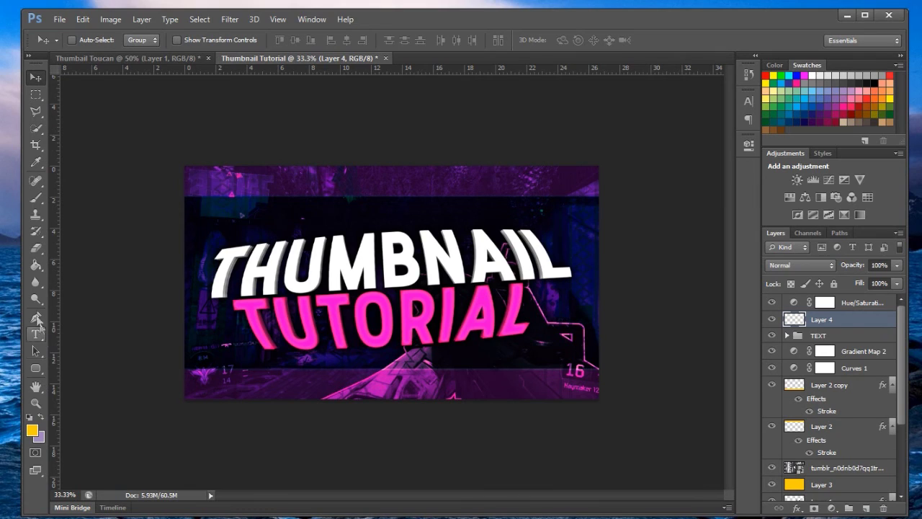
click(36, 198)
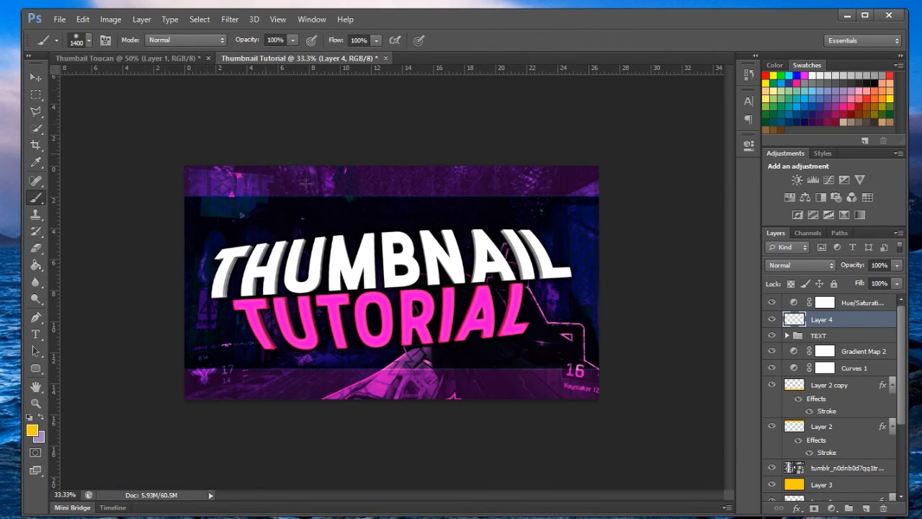
click(83, 41)
click(85, 80)
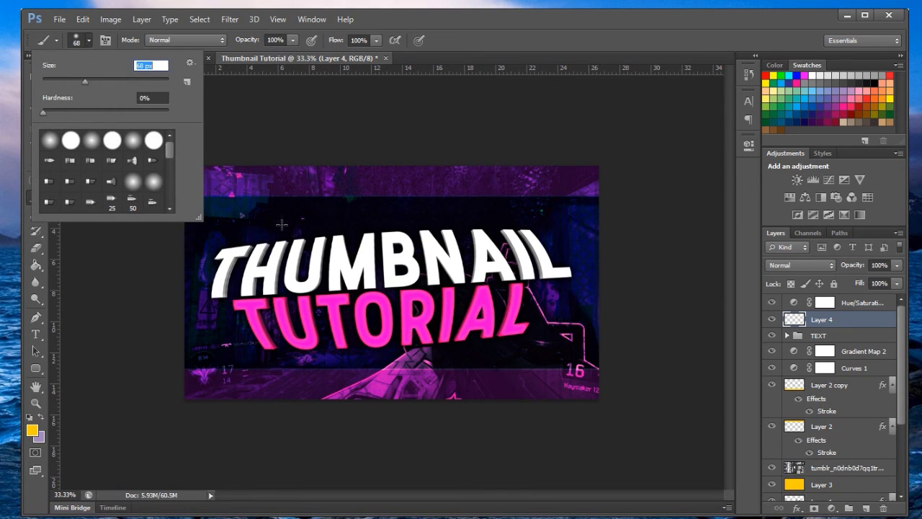
drag(109, 81, 103, 84)
click(330, 247)
key(ctrl+z)
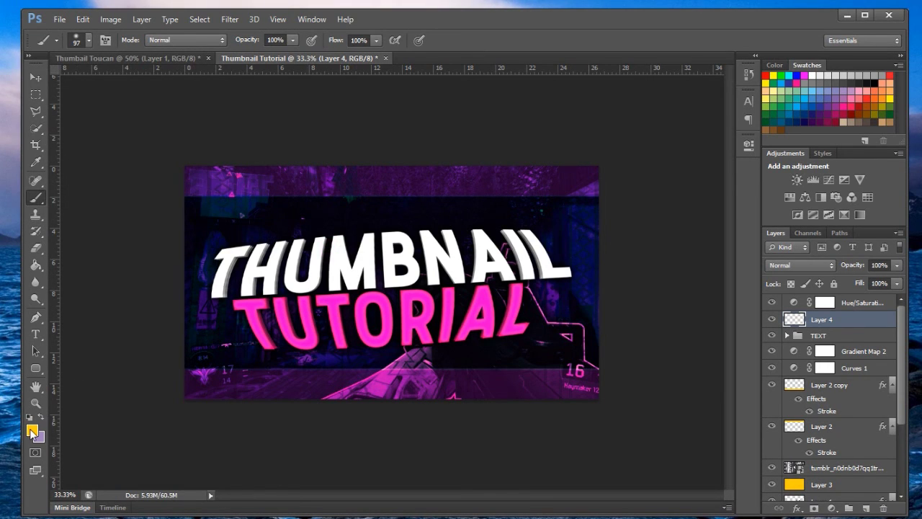
click(32, 431)
click(489, 215)
mouse_move(490, 232)
mouse_down()
mouse_move(648, 243)
mouse_move(651, 215)
mouse_up()
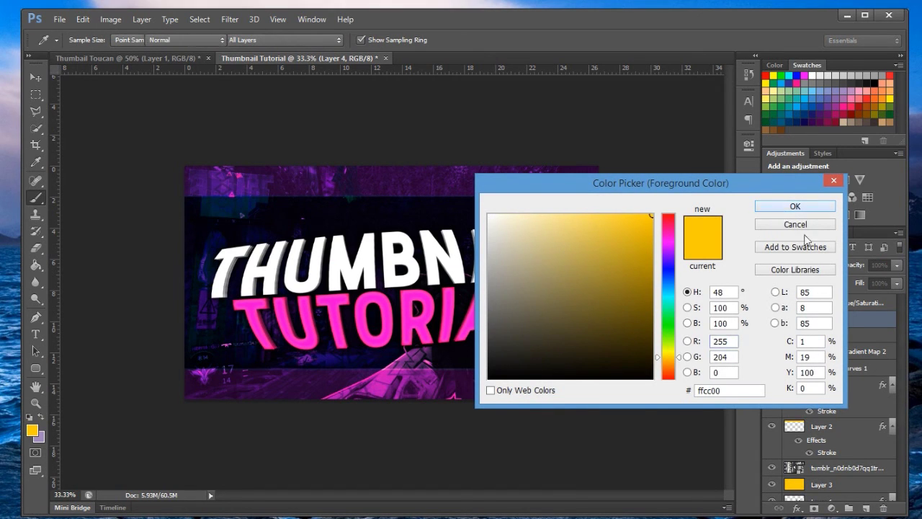
click(801, 225)
- Move Layer 4 above the Hue/Saturation adjustment layer and set the foreground colour to magenta (ff00ea)
drag(850, 326, 841, 297)
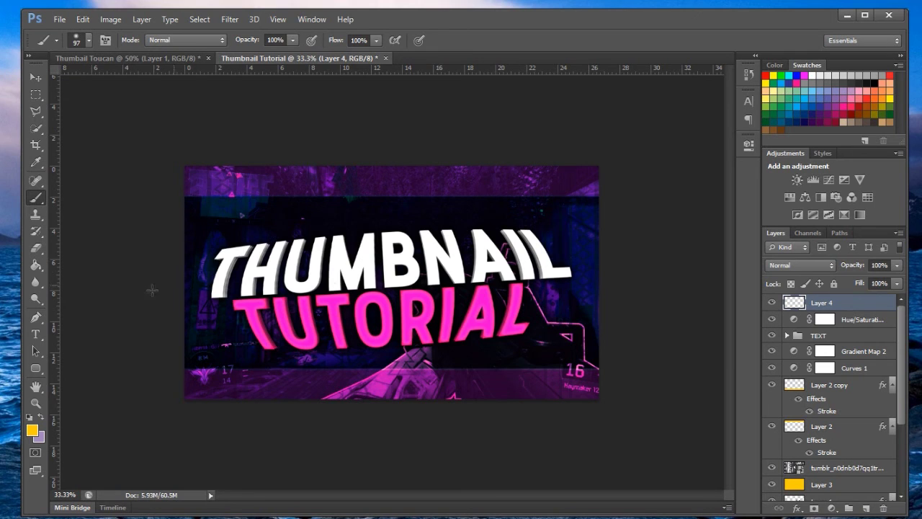
click(31, 430)
drag(664, 330, 671, 245)
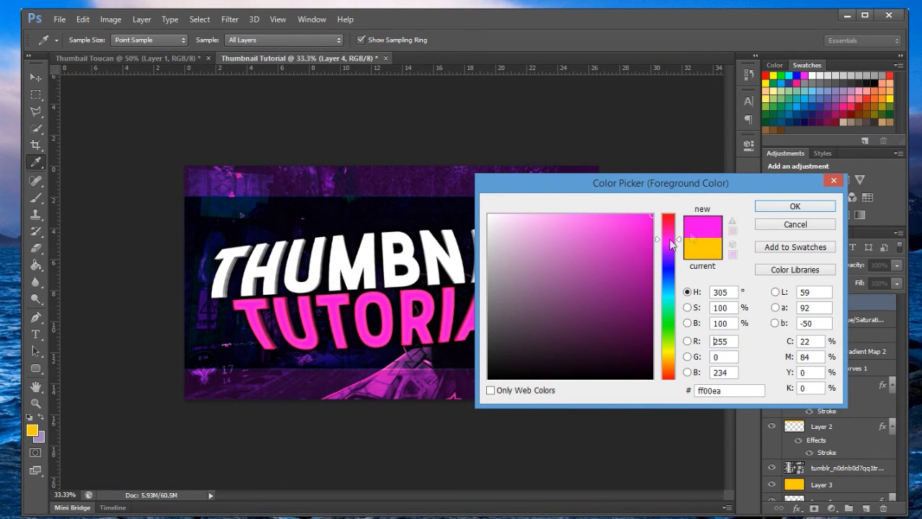
click(767, 206)
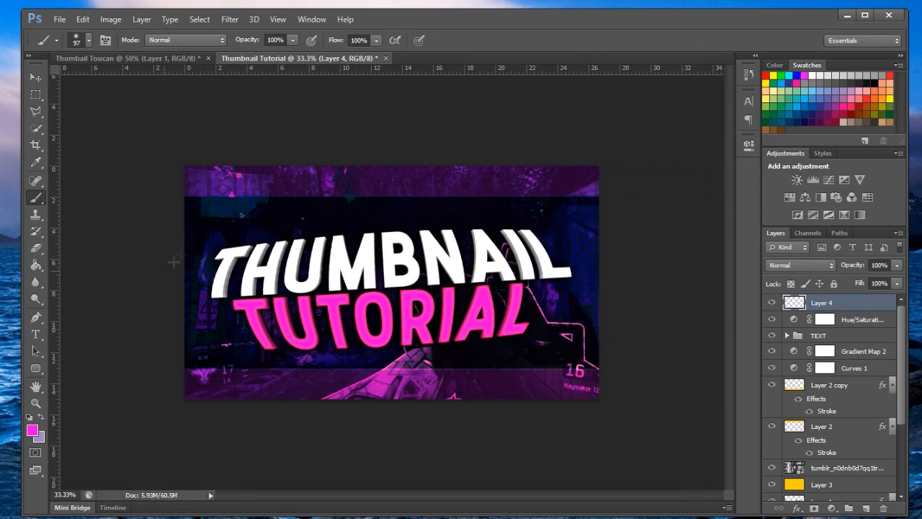
- Enlarge the soft brush to 900 px, testing magenta strokes over the start of the title and undoing them
drag(192, 246, 299, 245)
key(ctrl+z)
key(bracketright)
key(bracketright)
key(bracketright)
key(bracketright)
mouse_move(220, 232)
mouse_down()
mouse_move(280, 224)
mouse_move(229, 232)
mouse_up()
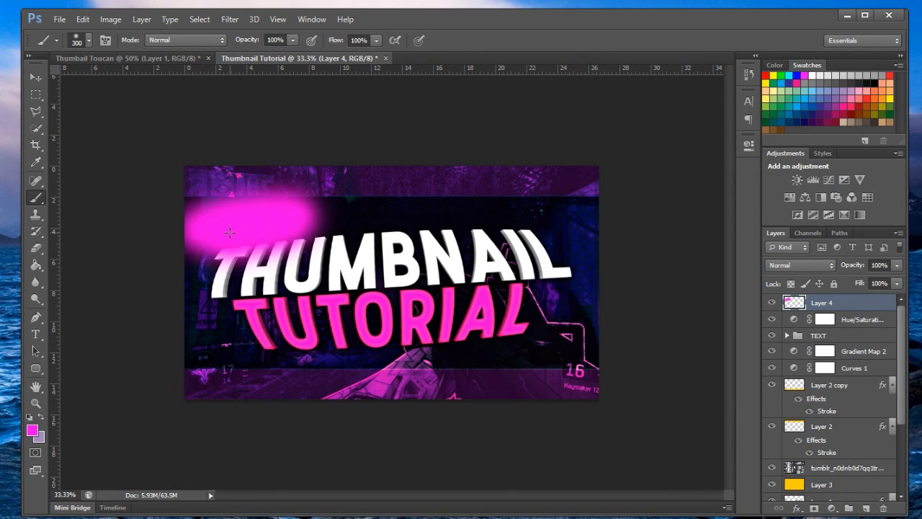
key(ctrl+z)
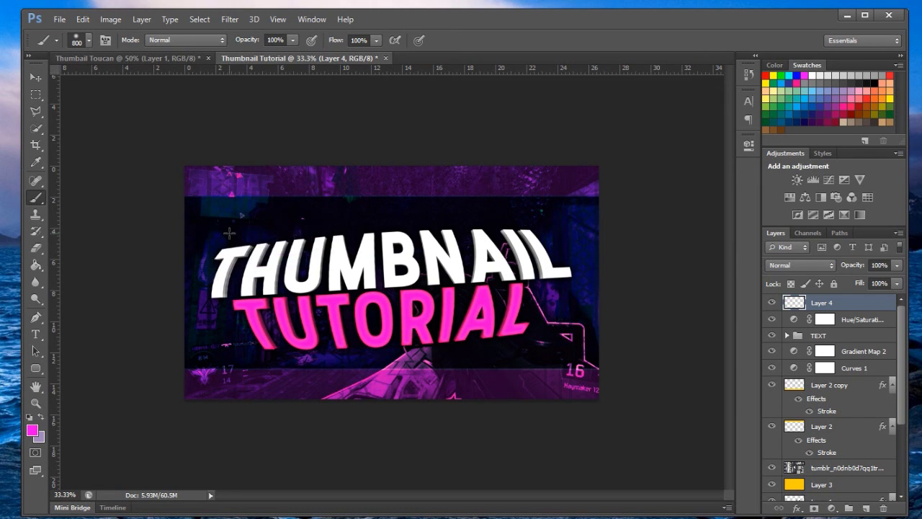
key(bracketright)
drag(229, 232, 285, 238)
key(ctrl+z)
- Set Layer 4's blend mode to Overlay and paint soft magenta light along all edges of the thumbnail
click(800, 264)
click(796, 139)
click(202, 229)
click(207, 333)
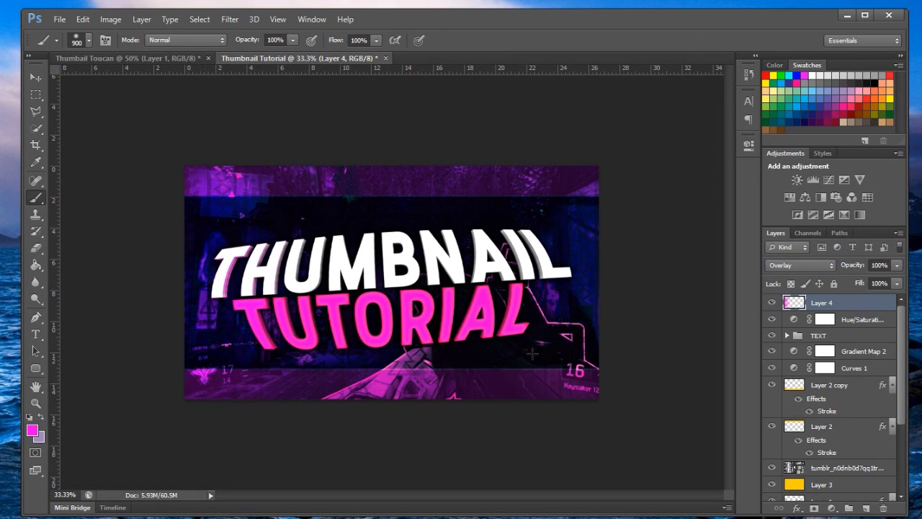
click(586, 371)
click(589, 171)
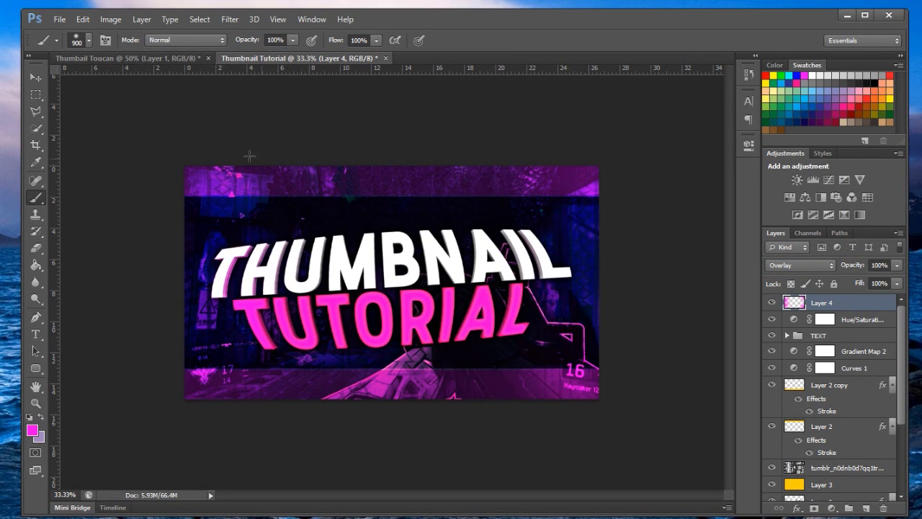
drag(249, 156, 729, 147)
drag(241, 403, 576, 444)
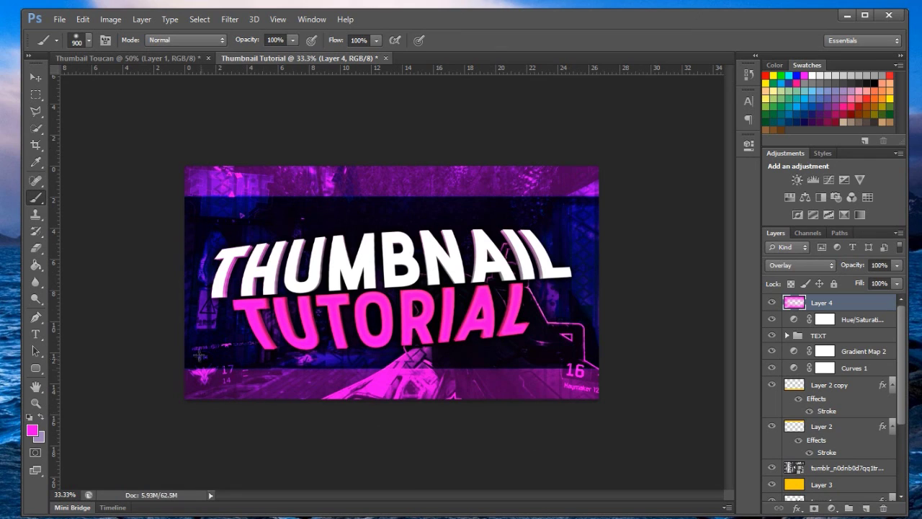
- Lower Layer 4's opacity to 57% and switch to the Move tool
drag(895, 266, 864, 283)
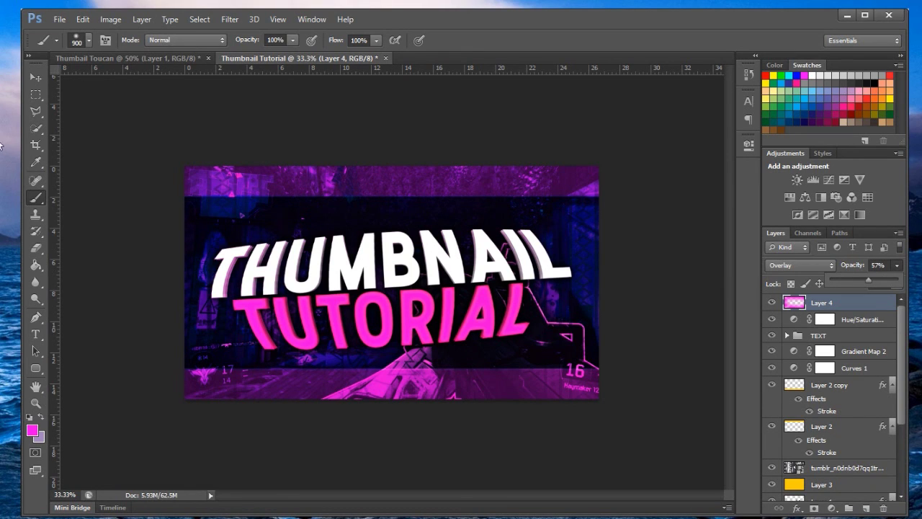
click(42, 71)
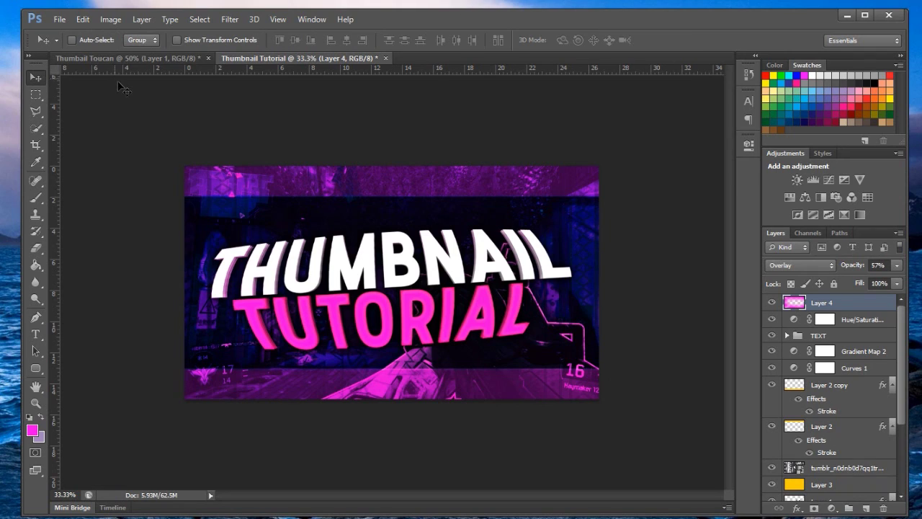